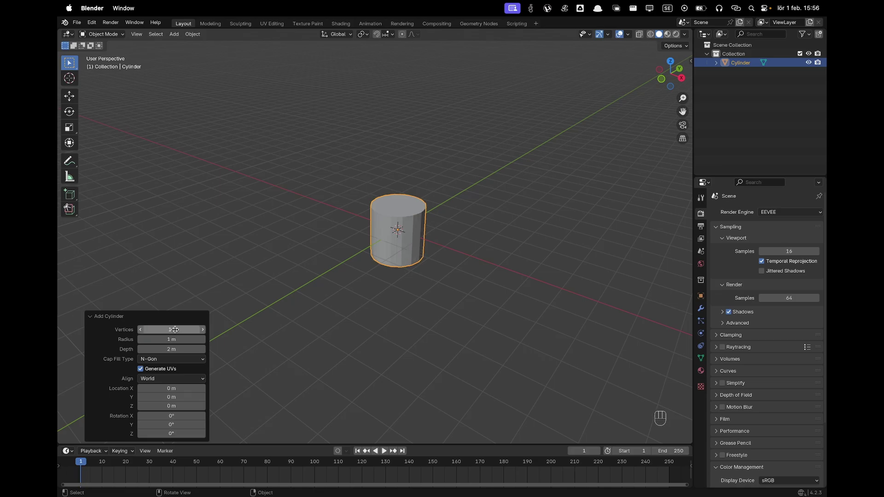
# Step: Move the cylinder up 1 m along the Z axis
pyautogui.click(407, 226)
pyautogui.press('g')
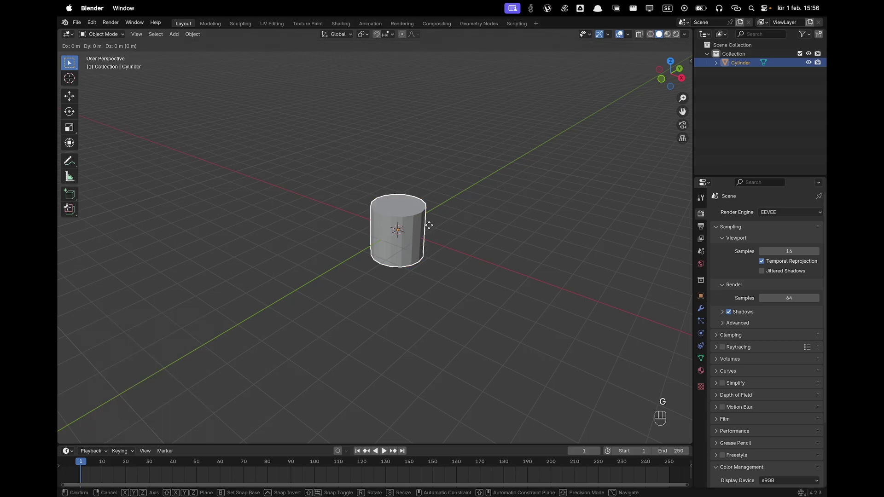
pyautogui.press('z')
pyautogui.press('1')
pyautogui.press('Return')
# Step: View the cylinder from the front and enter Edit Mode with X-ray turned on
pyautogui.press('`')
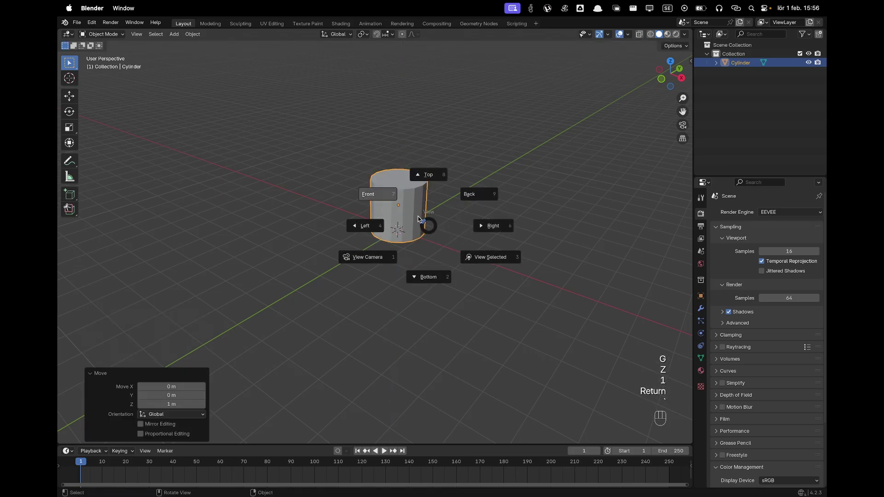
pyautogui.click(395, 201)
pyautogui.scroll(5, 405, 222)
pyautogui.keyDown('shift'); pyautogui.moveTo(443, 211); pyautogui.dragTo(420, 266, button='middle'); pyautogui.keyUp('shift')
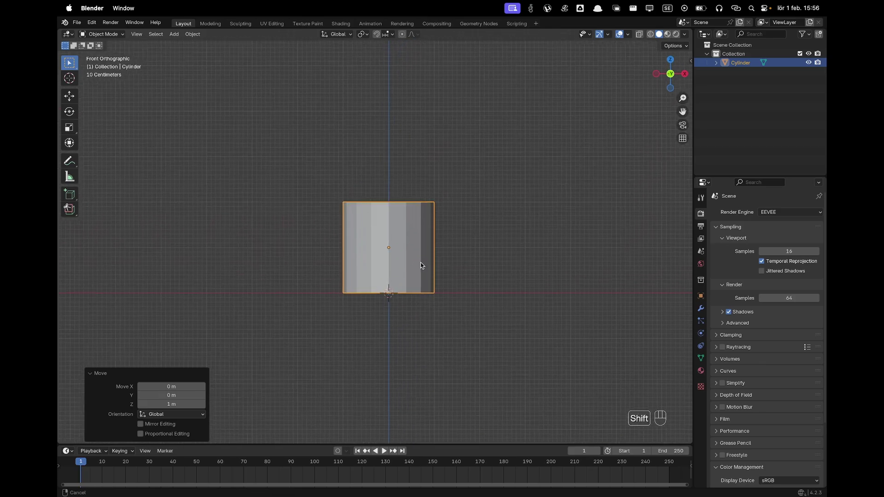
pyautogui.scroll(1, 422, 260)
pyautogui.press('Tab')
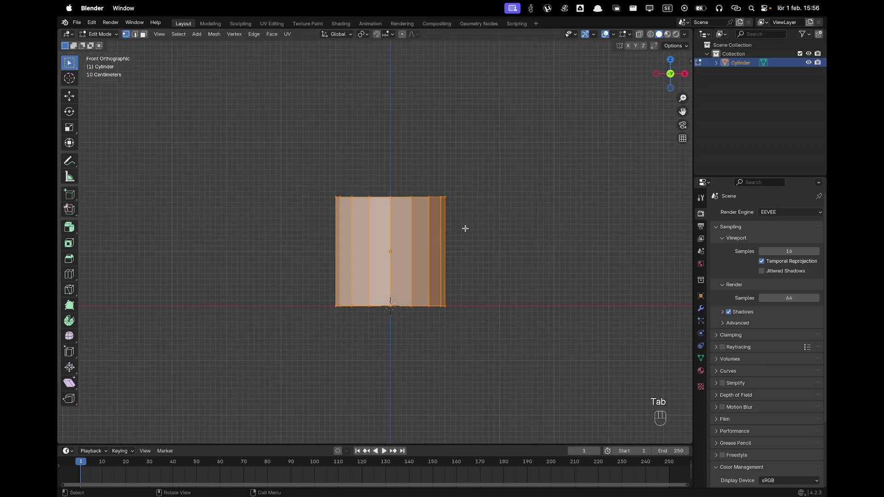
pyautogui.press('z')
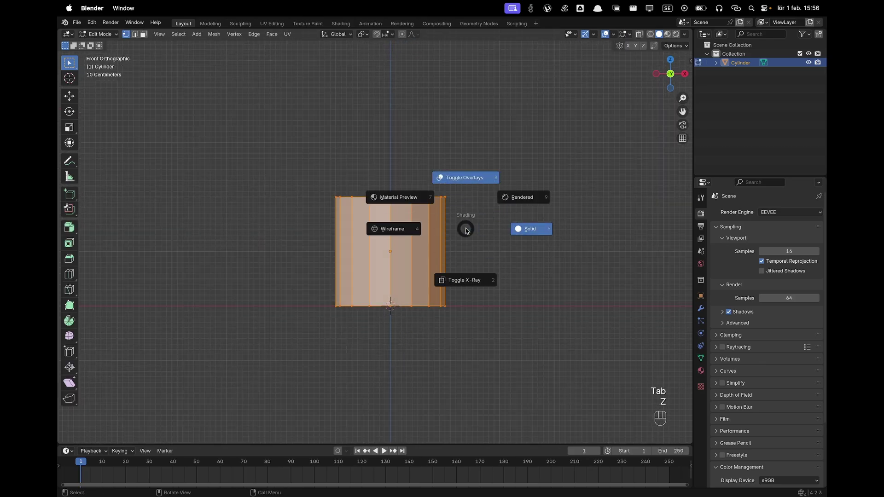
pyautogui.click(463, 283)
# Step: Raise the cylinder's upper ring of vertices 1 m along the Z axis
pyautogui.moveTo(209, 170); pyautogui.dragTo(563, 232)
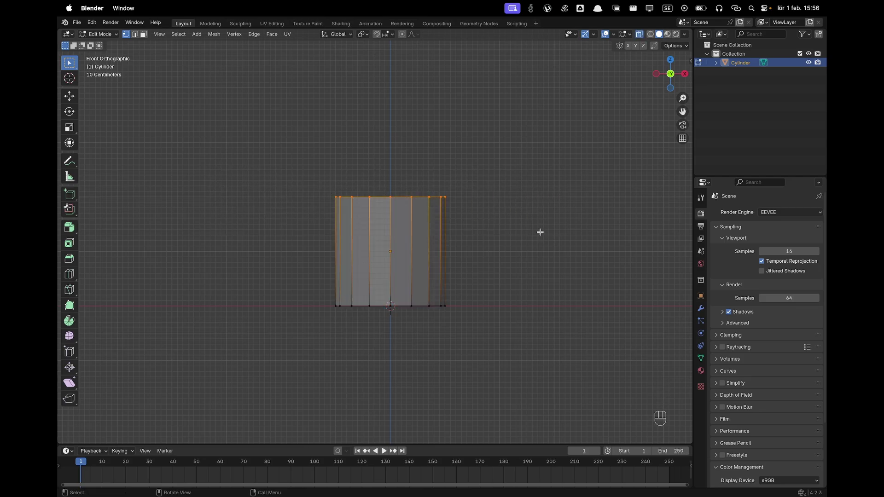
pyautogui.press('g')
pyautogui.press('z')
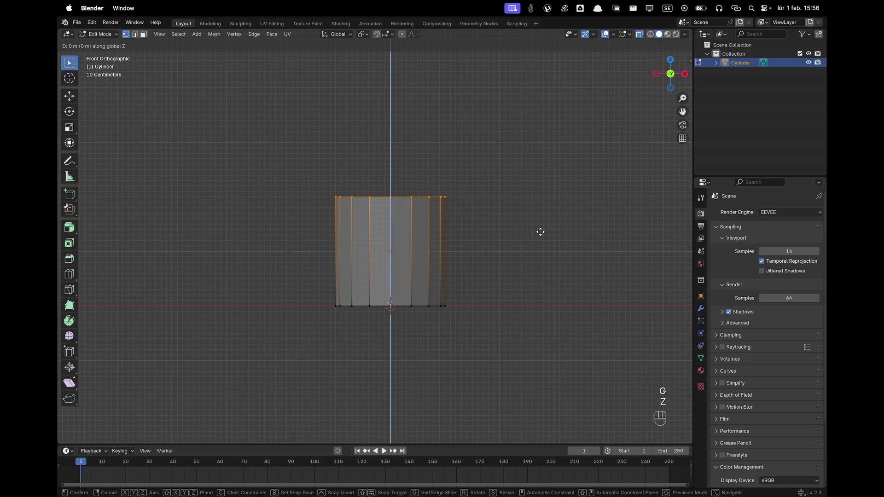
pyautogui.press('ctrl')
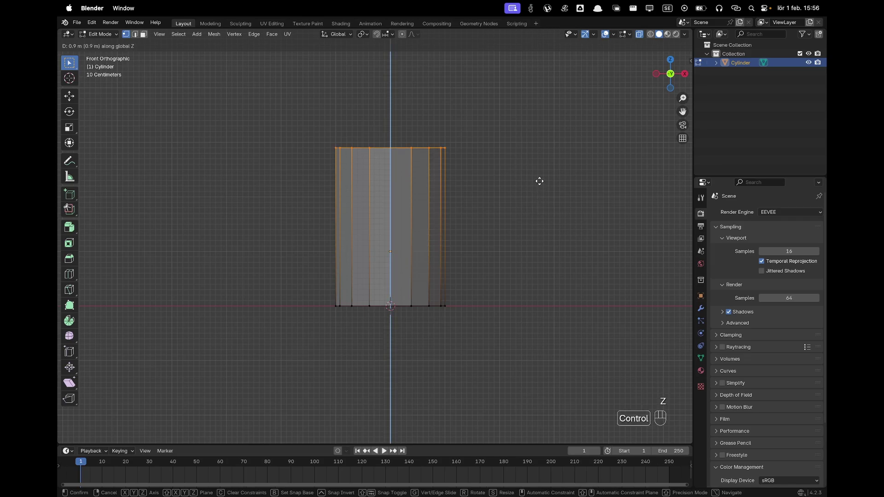
pyautogui.click(540, 178)
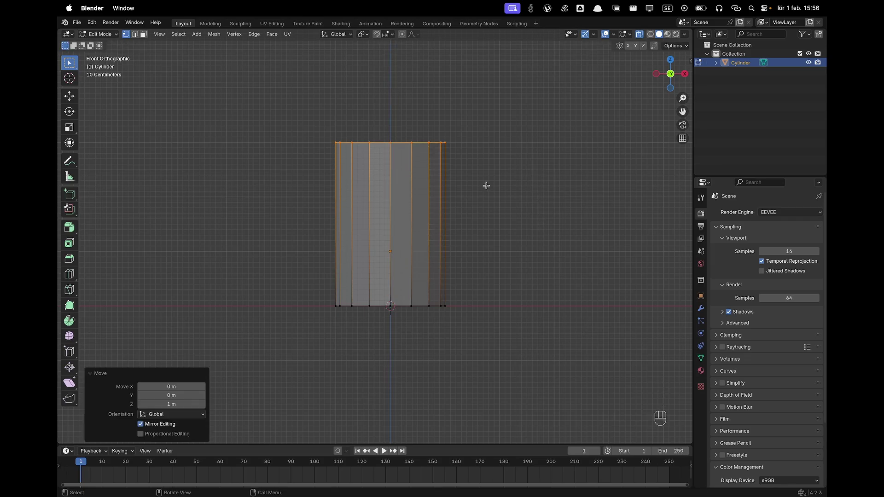
# Step: Scale the upper ring of vertices by 1.5 to flare the body, and turn X-ray off
pyautogui.press('s')
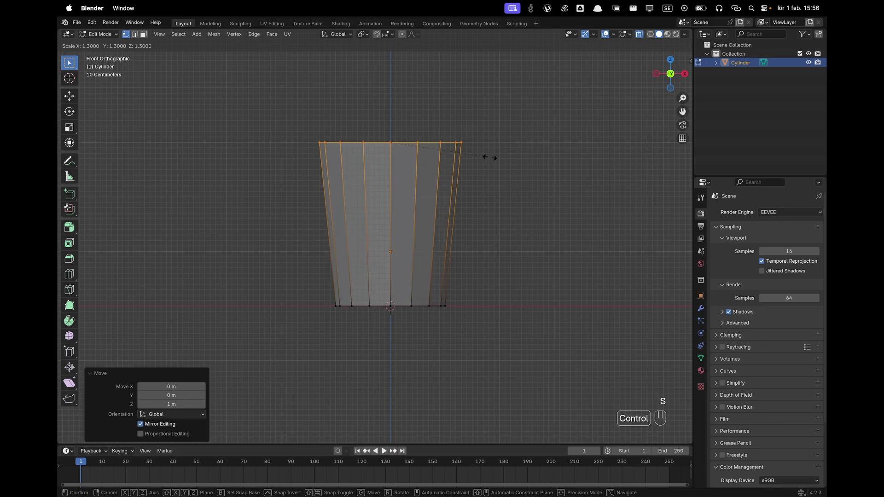
pyautogui.click(510, 158)
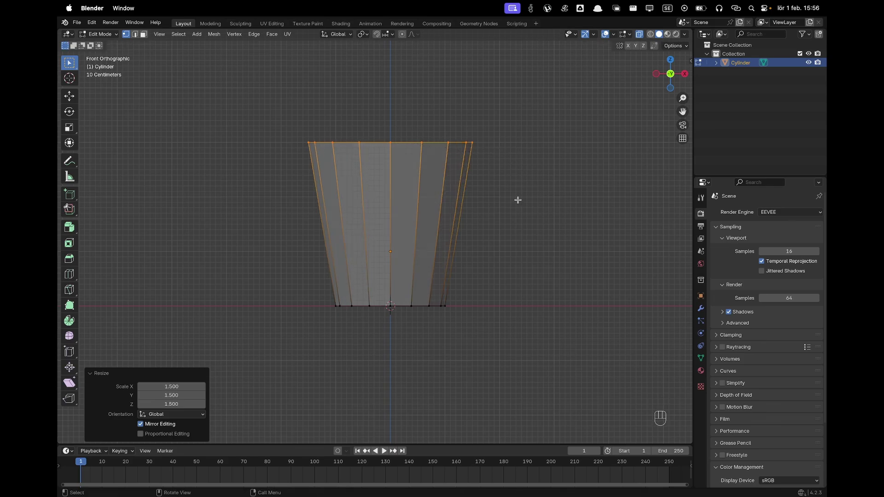
pyautogui.scroll(1, 540, 195)
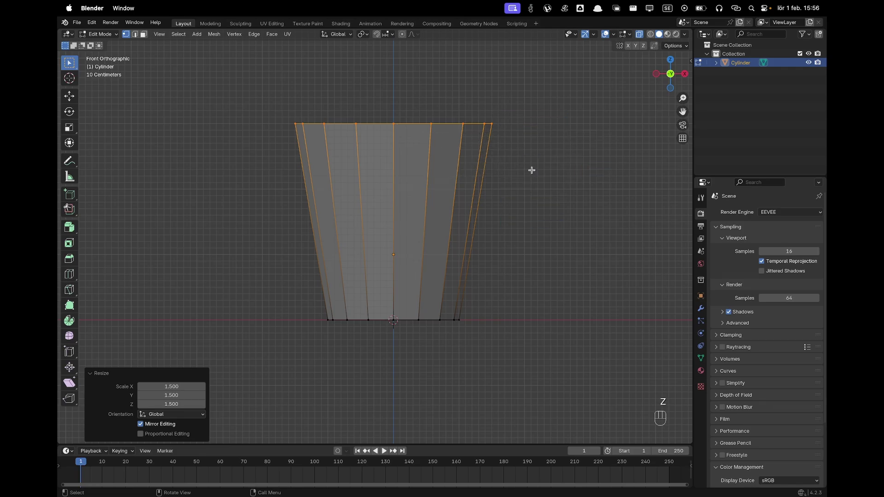
pyautogui.press('z')
pyautogui.click(532, 223)
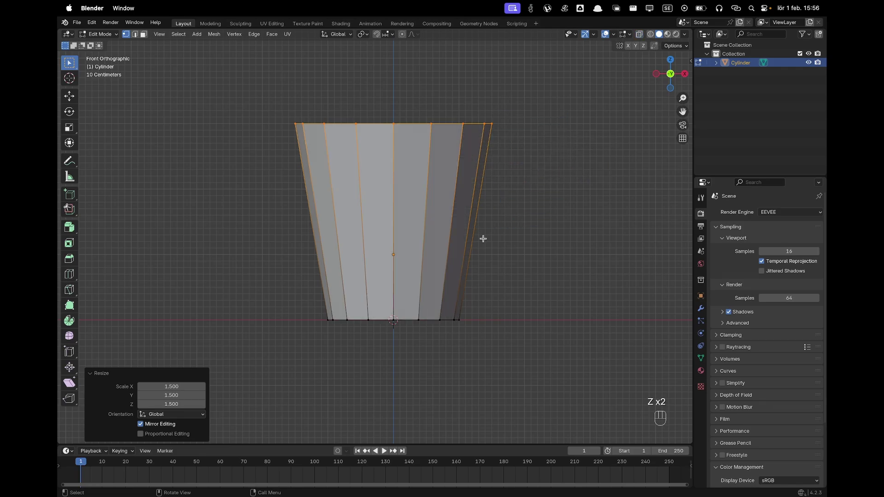
# Step: Add one loop cut around the tapered wall, slid upward with a factor of -0.333
pyautogui.press('super+r')
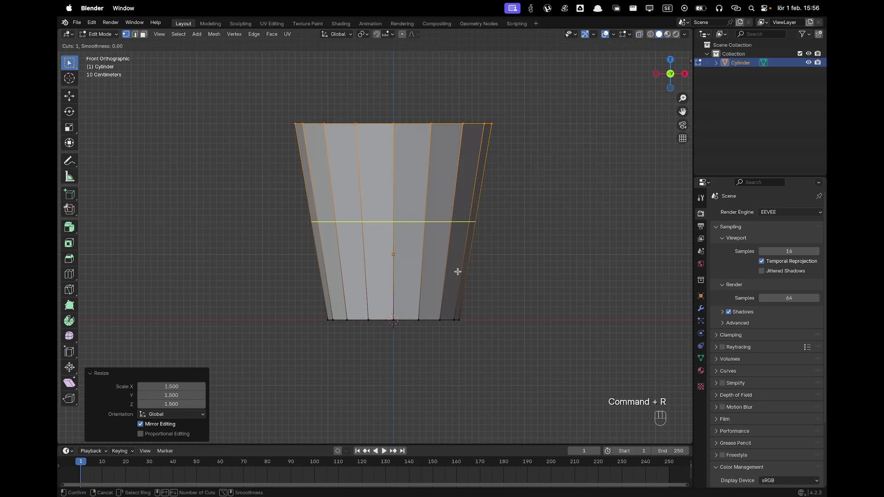
pyautogui.click(458, 271)
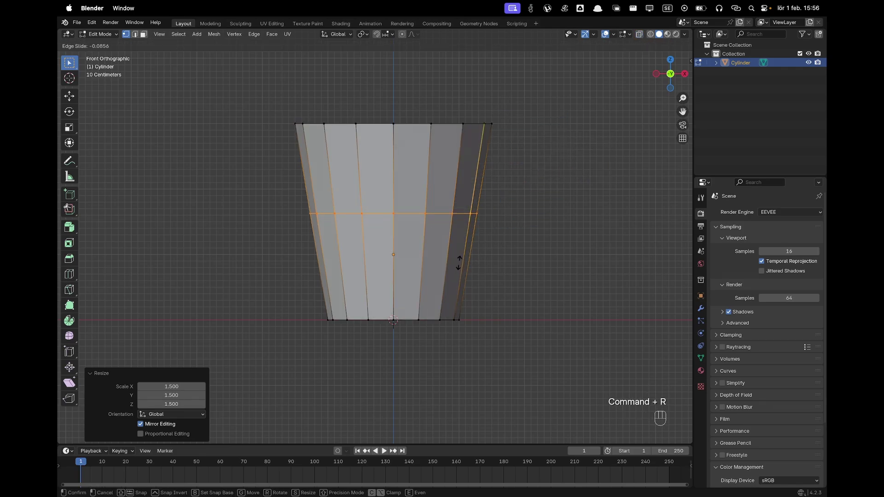
pyautogui.click(464, 240)
# Step: Add a second loop cut just below the first with a factor of -0.698, and scale it inward to 0.859
pyautogui.press('super+r')
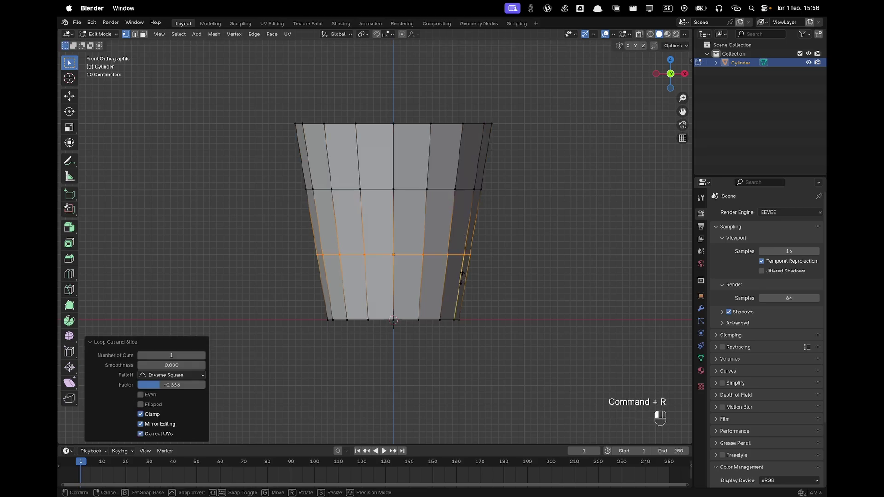
pyautogui.click(463, 272)
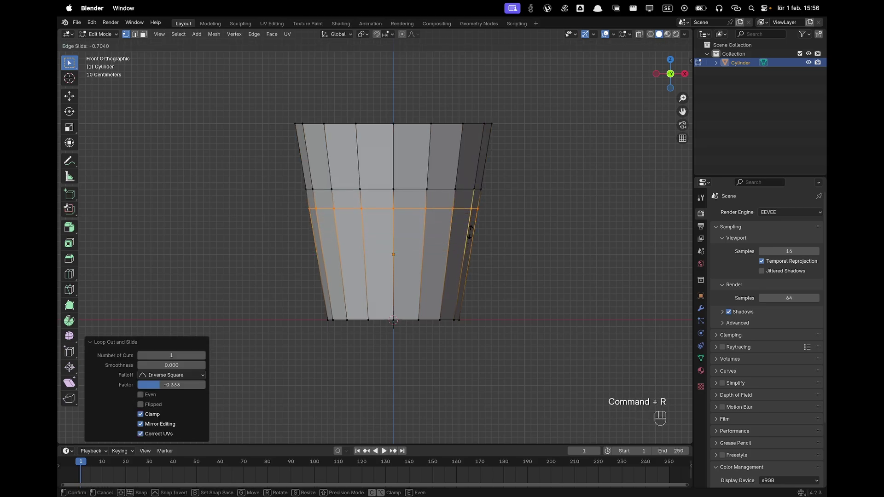
pyautogui.click(470, 232)
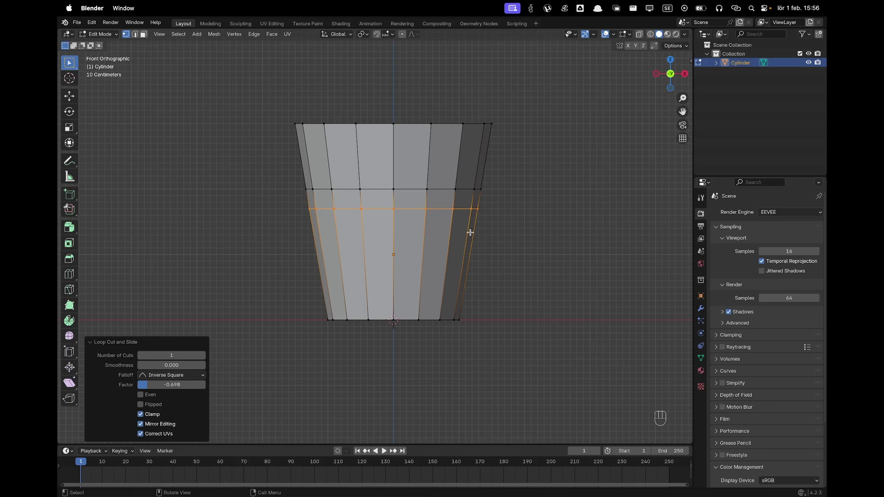
pyautogui.press('s')
pyautogui.click(580, 227)
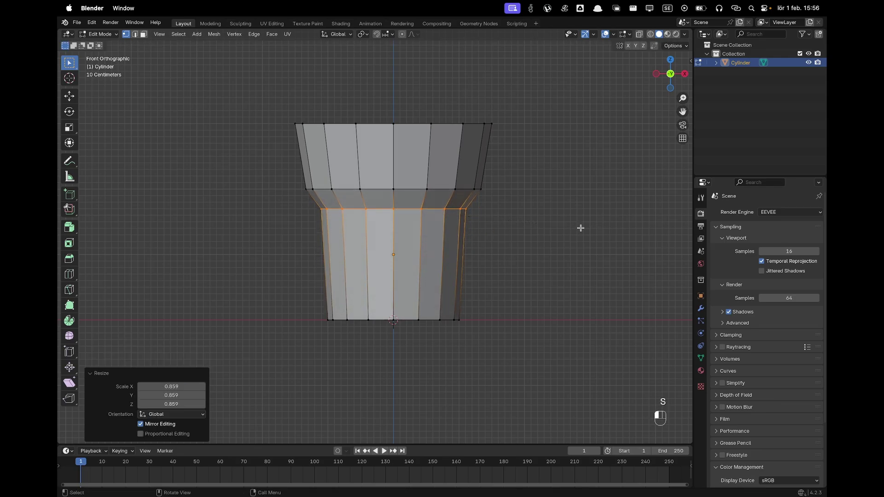
# Step: Add a loop cut below the narrowed ring with a factor of -0.680, and a centered one between those two rings
pyautogui.press('super+r')
pyautogui.click(459, 261)
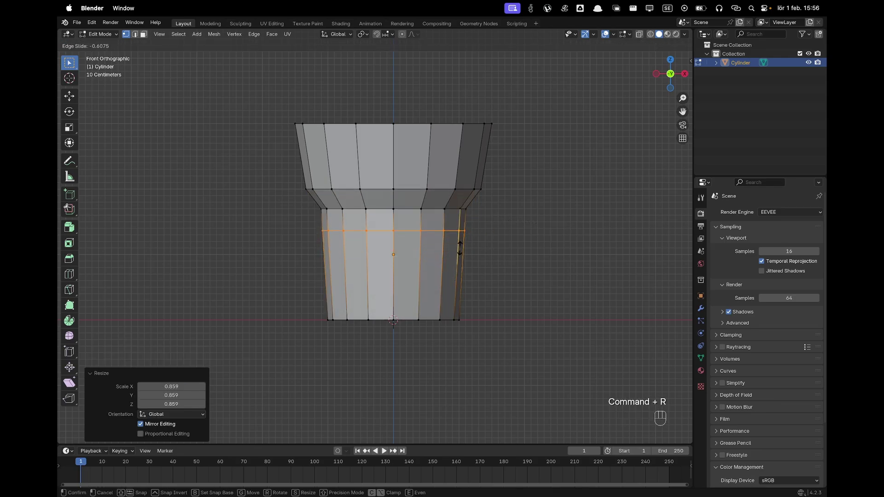
pyautogui.click(460, 243)
pyautogui.press('super+r')
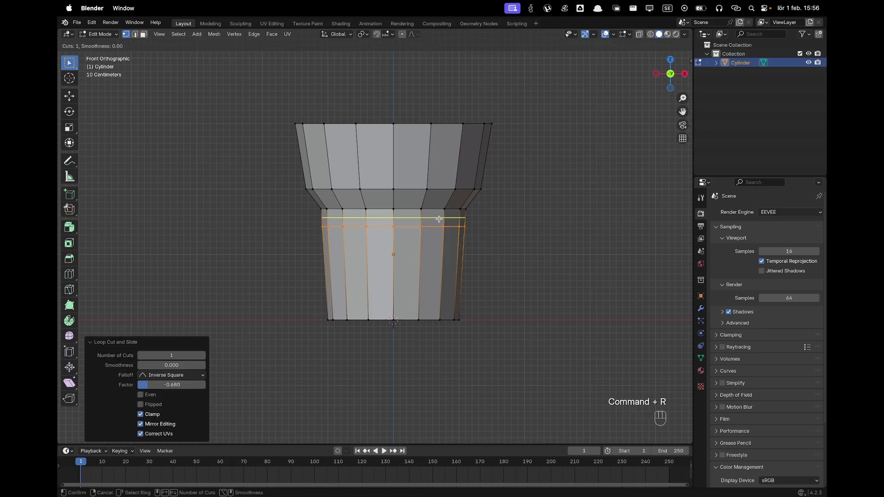
pyautogui.click(438, 221)
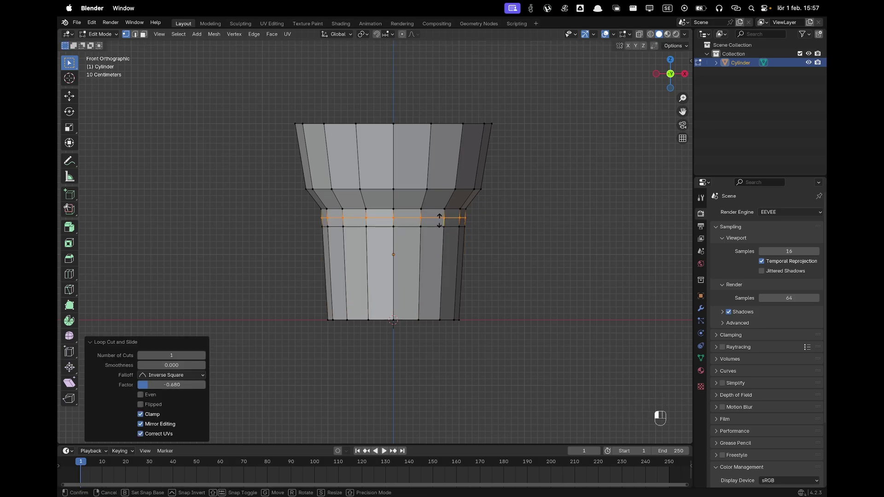
pyautogui.rightClick(456, 220)
# Step: Bevel the centered loop into a band with a width of about 0.099 m and one segment
pyautogui.scroll(2, 525, 215)
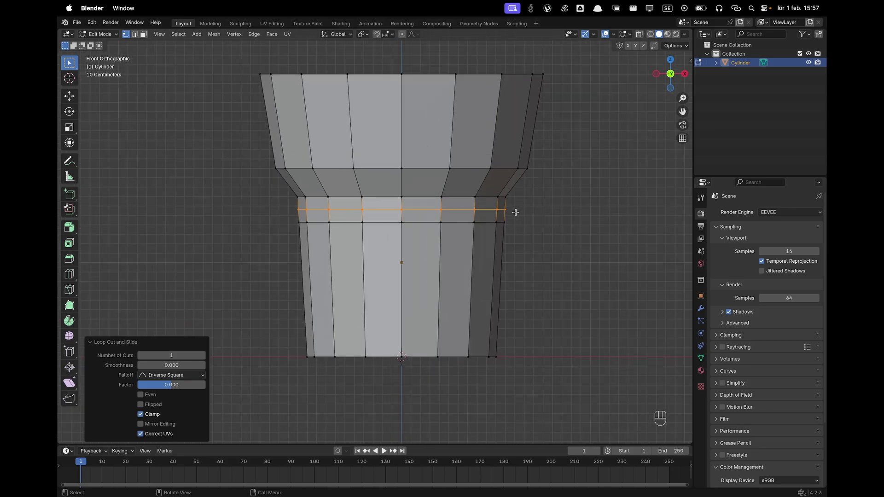
pyautogui.press('super+b')
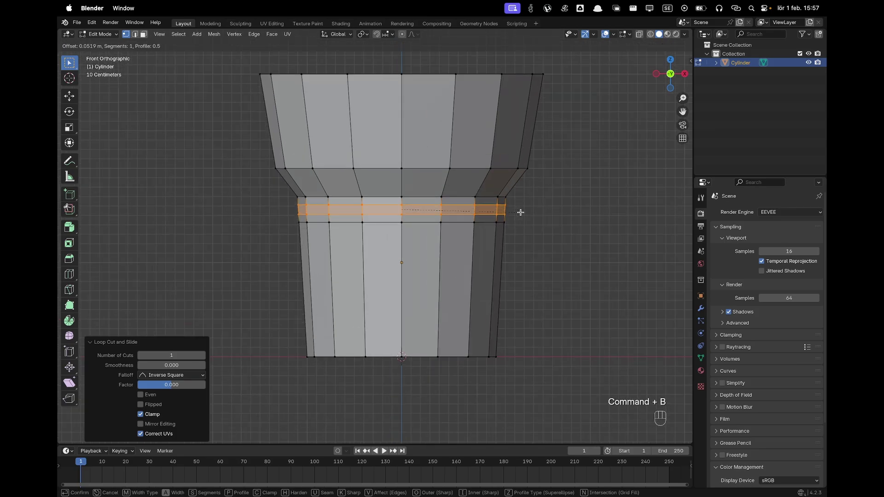
pyautogui.click(522, 212)
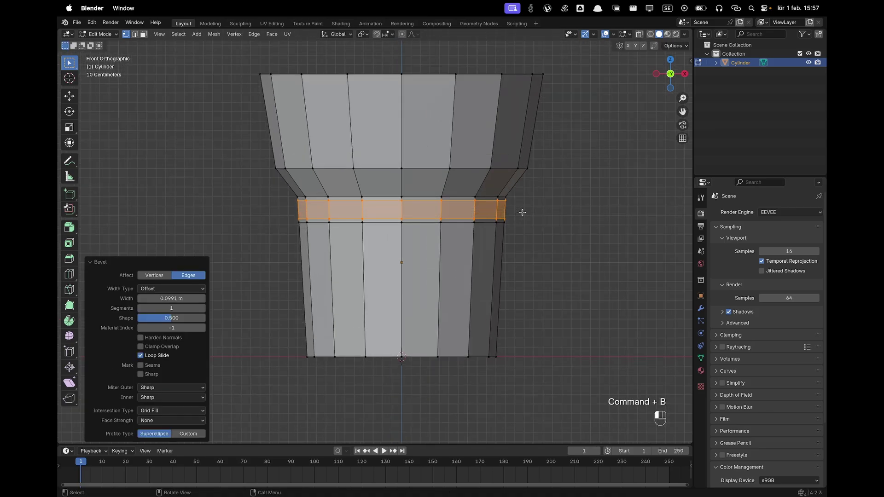
# Step: Extrude the beveled band in place and scale it outward to about 1.094 in X and Y only
pyautogui.press('e')
pyautogui.rightClick(587, 210)
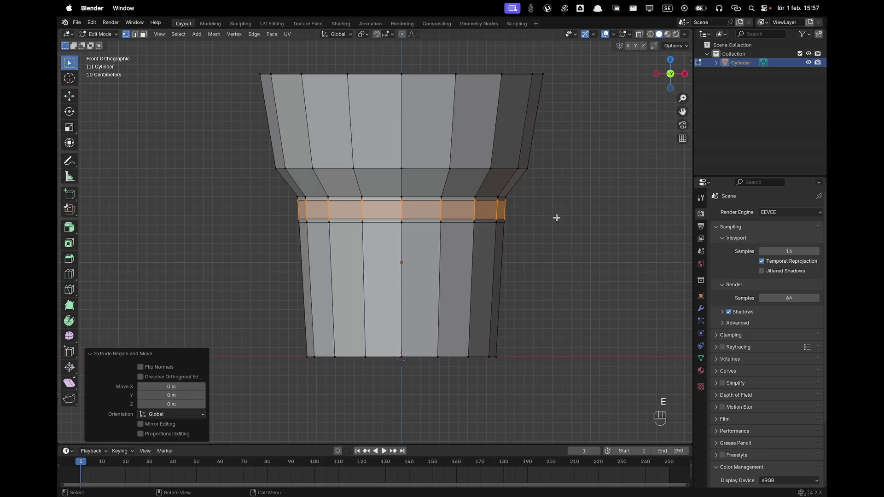
pyautogui.press('s')
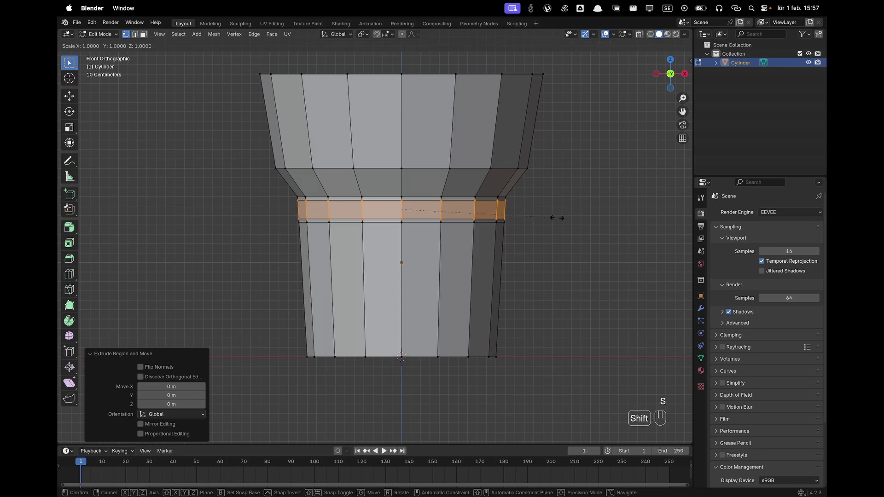
pyautogui.hotkey('shift', 'z')
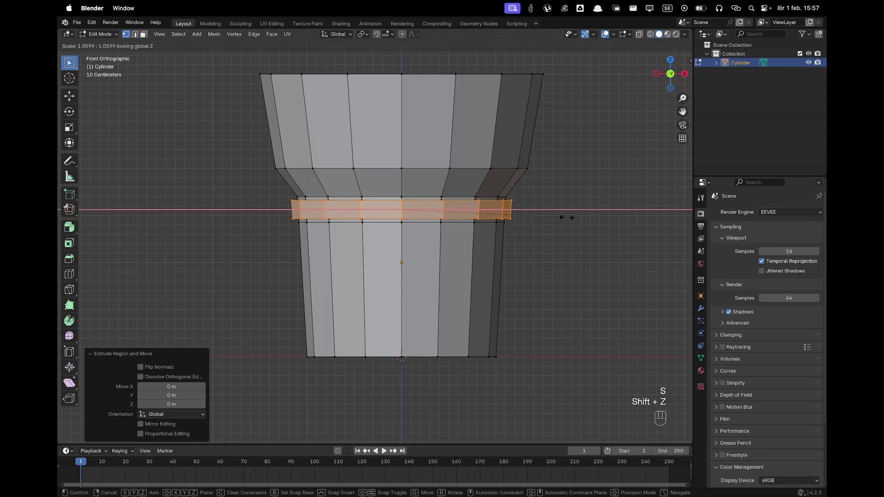
pyautogui.click(568, 215)
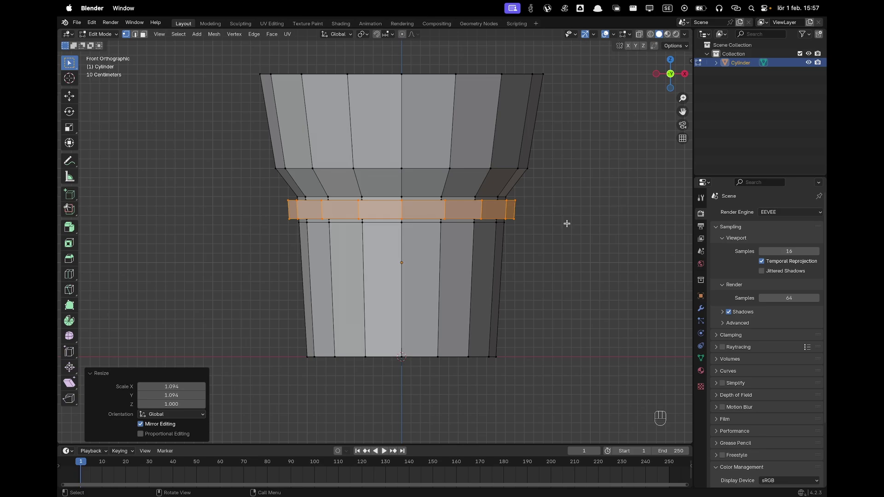
# Step: Add two loop cuts to the lower wall, one just below the band at factor -0.825 and one nearer the base at 0.382
pyautogui.press('super+r')
pyautogui.click(502, 286)
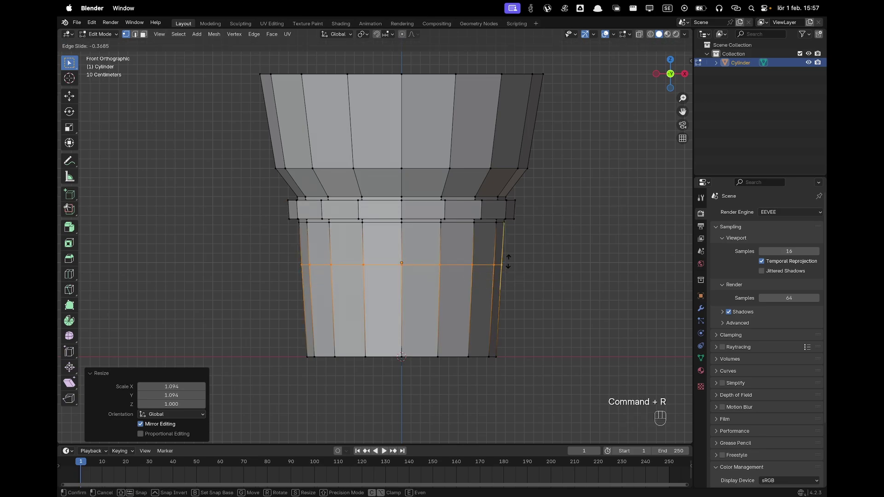
pyautogui.click(516, 233)
pyautogui.press('super+r')
pyautogui.click(481, 288)
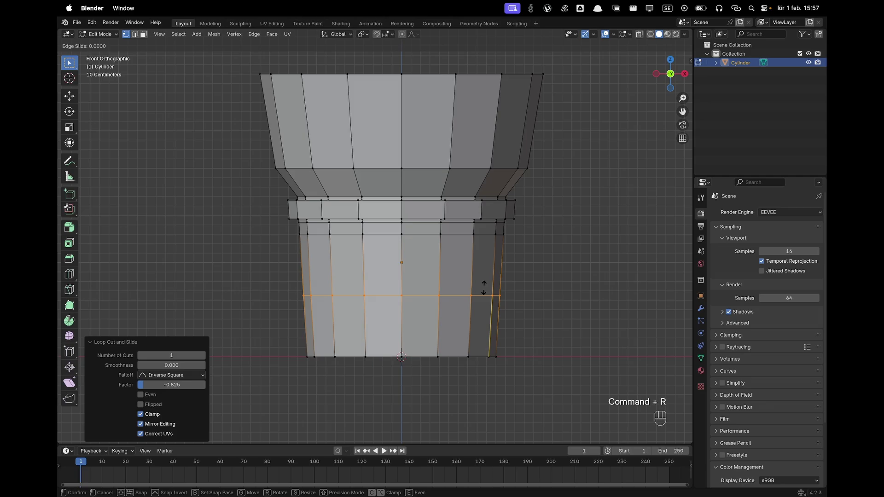
pyautogui.click(488, 318)
# Step: Inset the bottom face three times, the first about 0.074 m thick and the third about 0.094 m
pyautogui.moveTo(489, 334); pyautogui.dragTo(452, 309, button='middle')
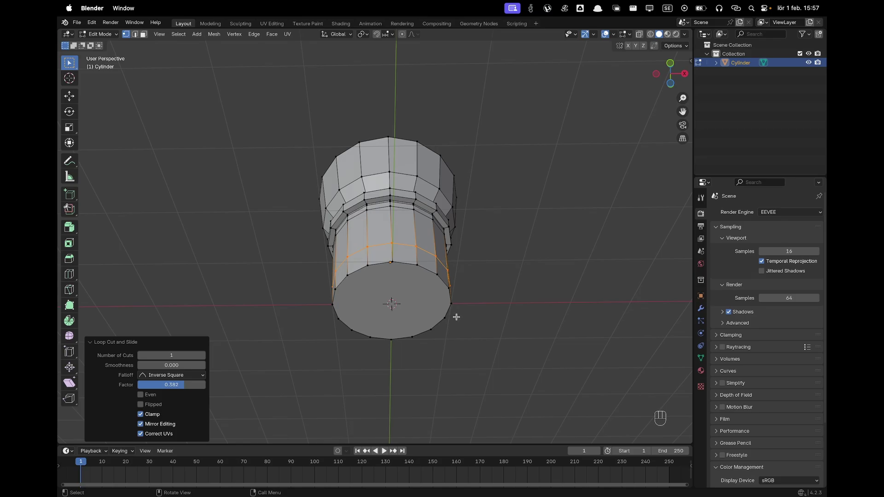
pyautogui.press('3')
pyautogui.click(397, 300)
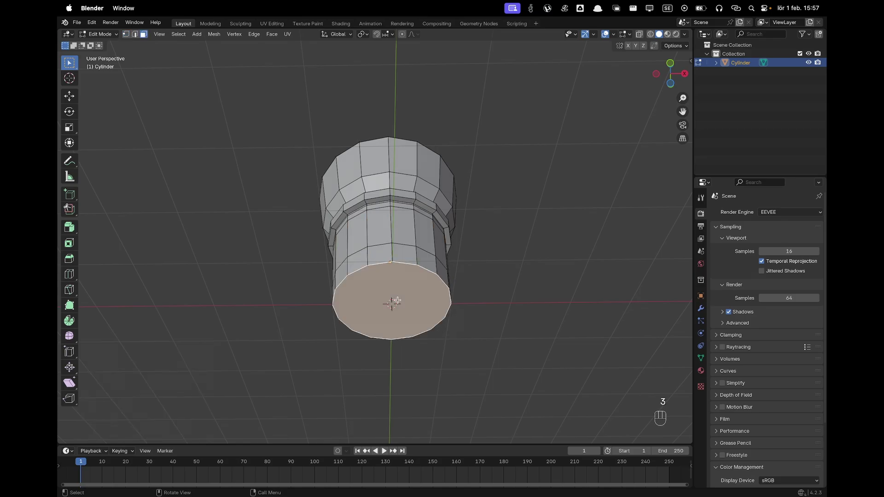
pyautogui.press('i')
pyautogui.click(537, 281)
pyautogui.press('i')
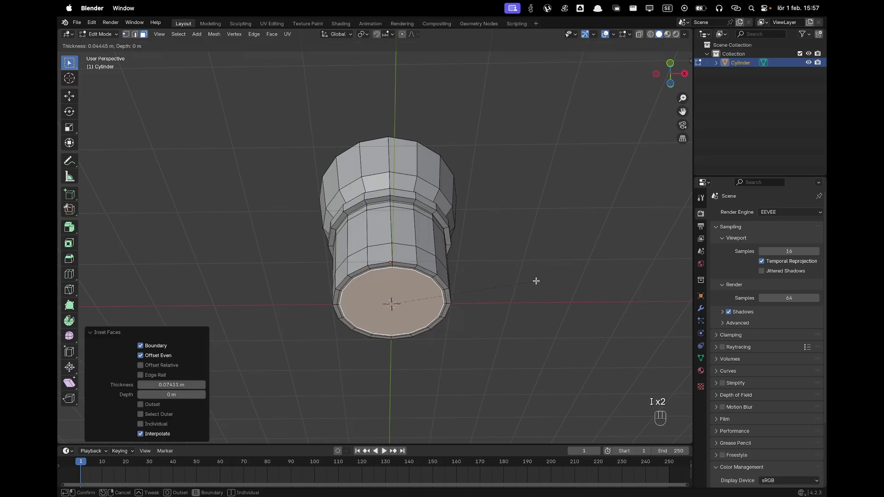
pyautogui.click(534, 282)
pyautogui.press('i')
pyautogui.click(531, 282)
# Step: Add a loop cut around the upper flared wall, above its middle, at factor -0.237
pyautogui.moveTo(476, 270); pyautogui.dragTo(476, 287, button='middle')
pyautogui.press('`')
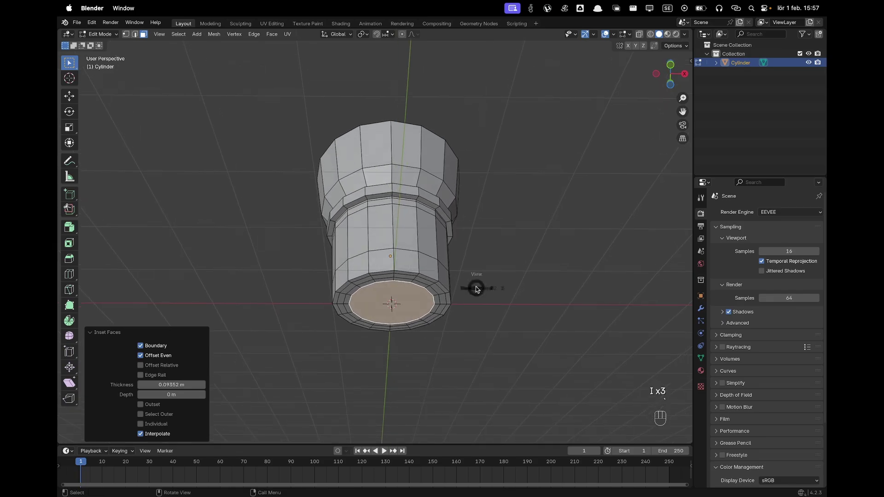
pyautogui.click(440, 257)
pyautogui.scroll(8, 435, 255)
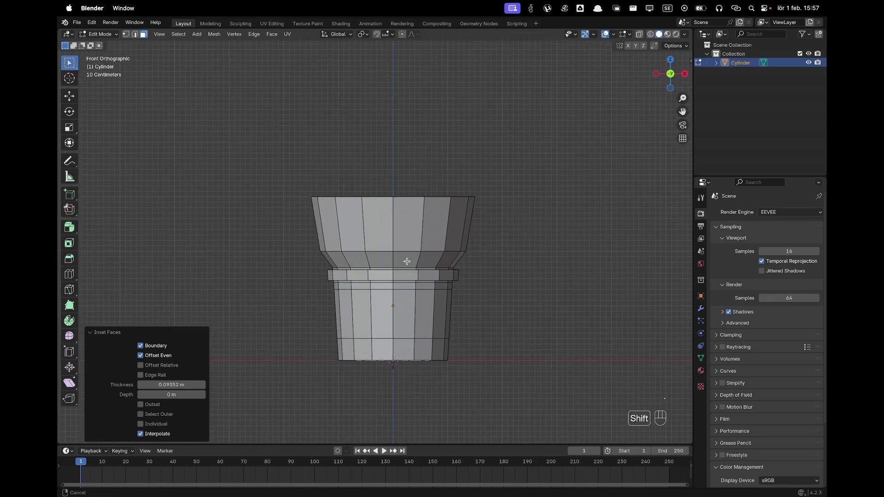
pyautogui.press('super+r')
pyautogui.click(405, 230)
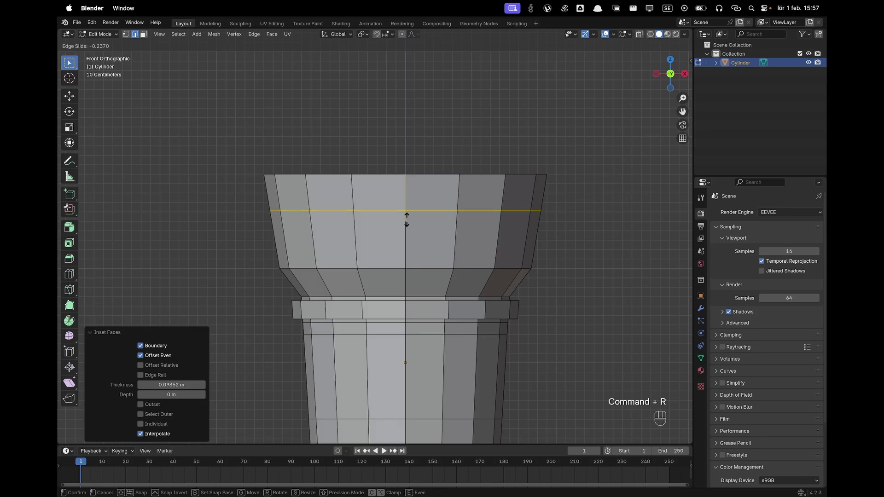
pyautogui.click(406, 221)
# Step: Add a centered loop cut at factor 0 between the two existing loops of the lower wall
pyautogui.keyDown('shift'); pyautogui.scroll(-3, 413, 335); pyautogui.keyUp('shift')
pyautogui.press('super+r')
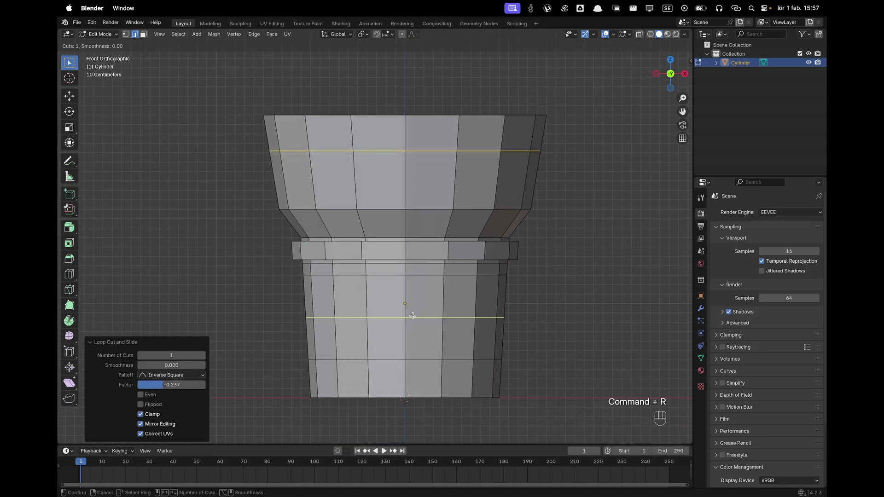
pyautogui.click(412, 316)
pyautogui.click(413, 316)
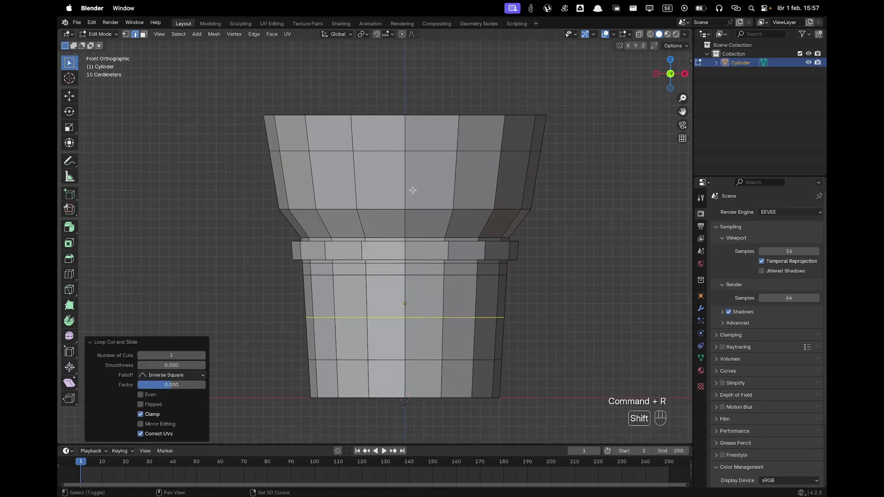
# Step: Add two loop cuts at factor 0 near the rim, the second halfway between the first and the top edge
pyautogui.keyDown('shift'); pyautogui.scroll(2, 405, 203); pyautogui.keyUp('shift')
pyautogui.press('super+r')
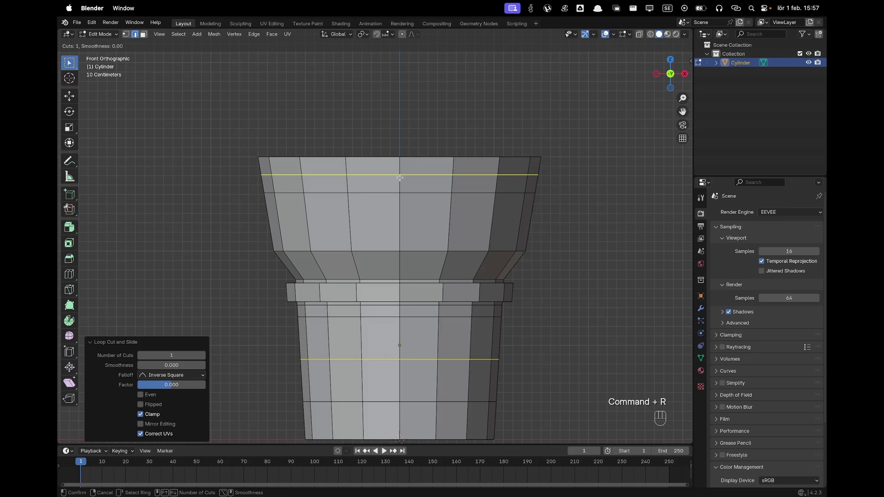
pyautogui.click(400, 178)
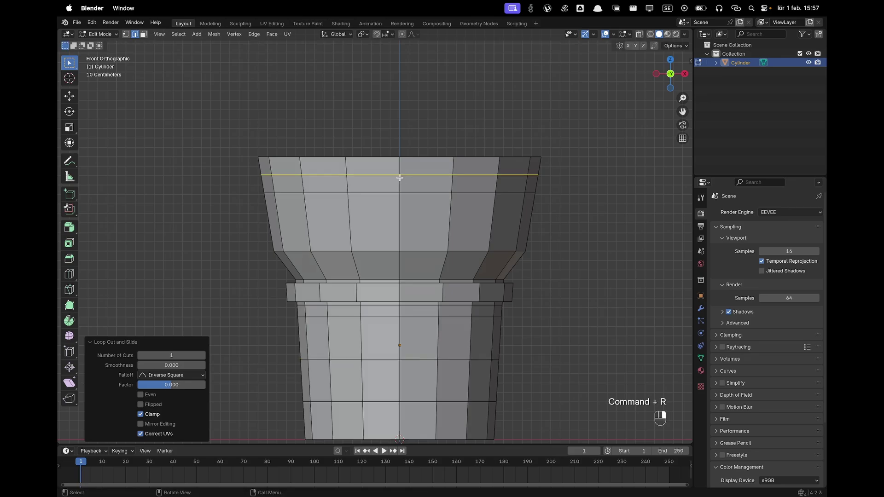
pyautogui.click(403, 166)
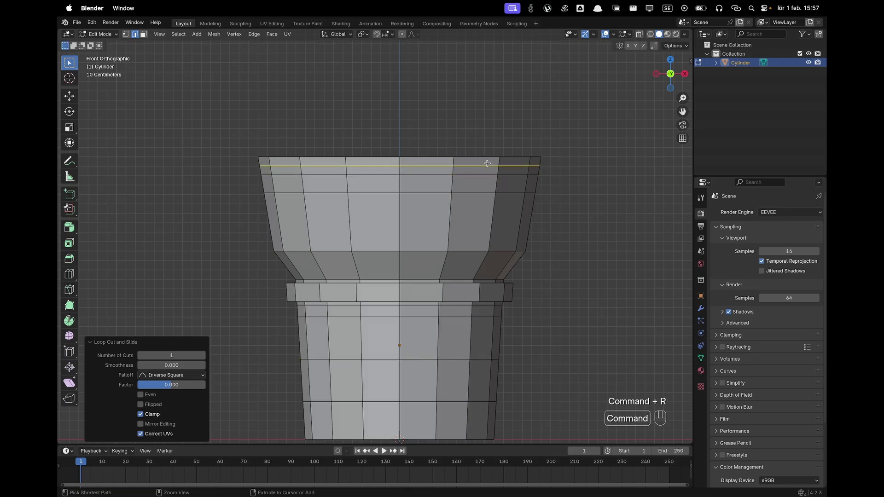
# Step: Scale the loop nearest the rim outward to about 1.094 in X and Y only
pyautogui.press('s')
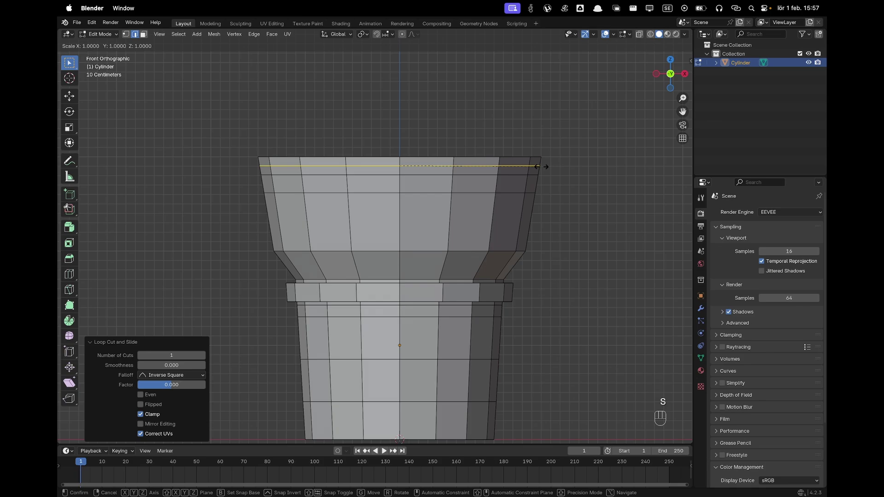
pyautogui.hotkey('shift', 'z')
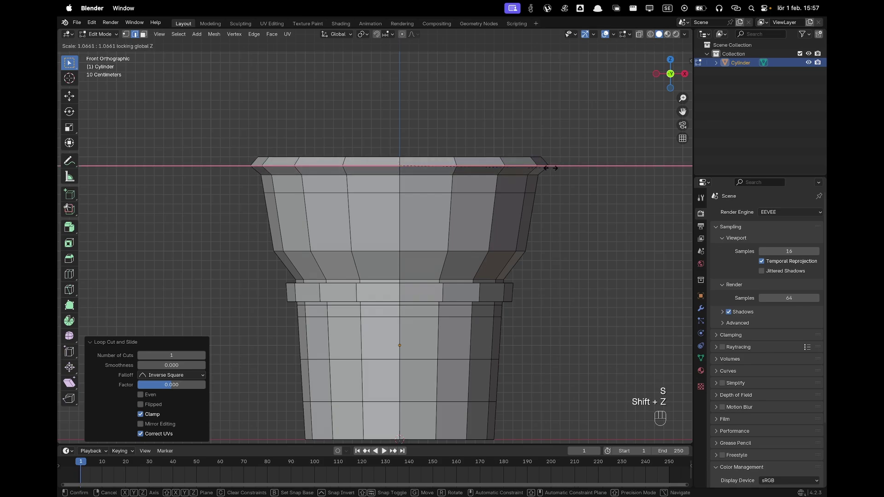
pyautogui.click(554, 168)
# Step: Bevel the rim loop about 0.126 m wide with one segment and scale the resulting band outward in X and Y only
pyautogui.press('super+b')
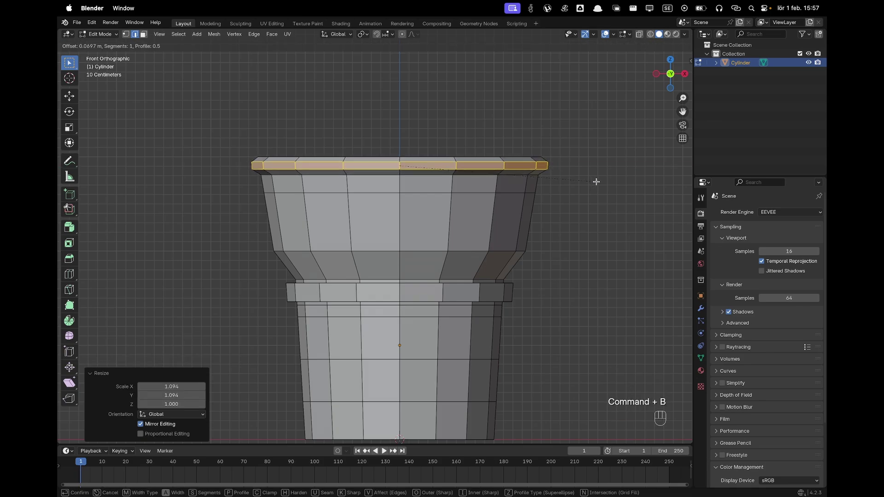
pyautogui.click(598, 182)
pyautogui.press('s')
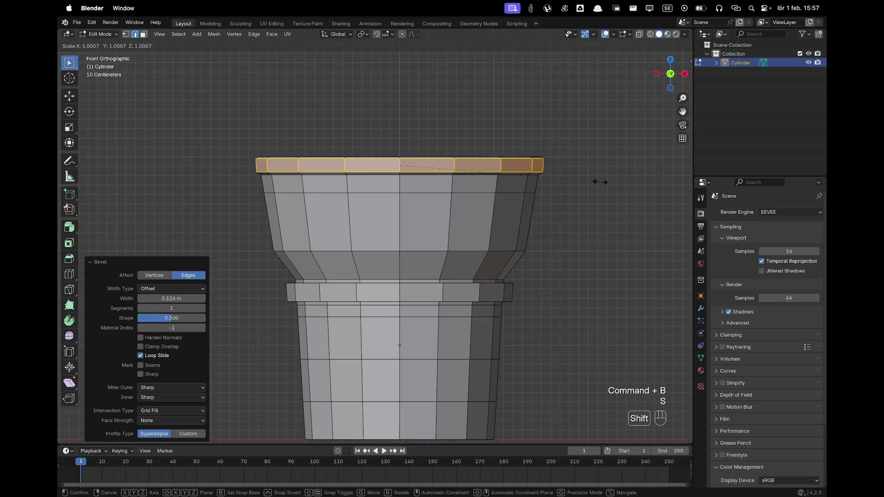
pyautogui.hotkey('shift', 'z')
pyautogui.click(612, 183)
pyautogui.press('Tab')
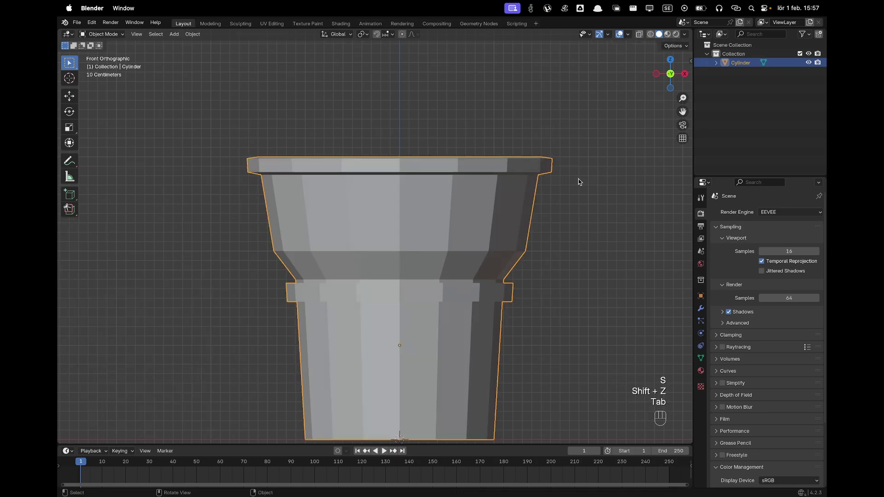
# Step: Select the large top face in face select mode and inset it about 0.112 m
pyautogui.moveTo(578, 179); pyautogui.dragTo(539, 217, button='middle')
pyautogui.scroll(-5, 538, 215)
pyautogui.press('Tab')
pyautogui.press('3')
pyautogui.click(496, 198)
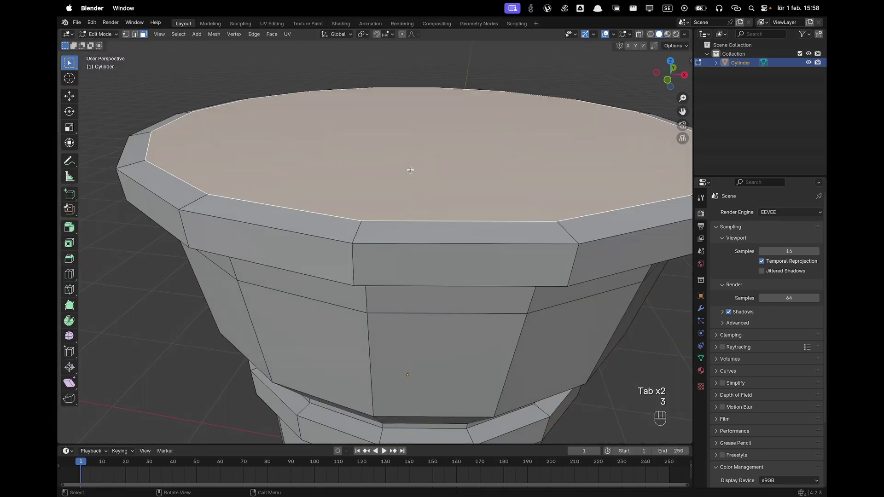
pyautogui.scroll(-5, 469, 174)
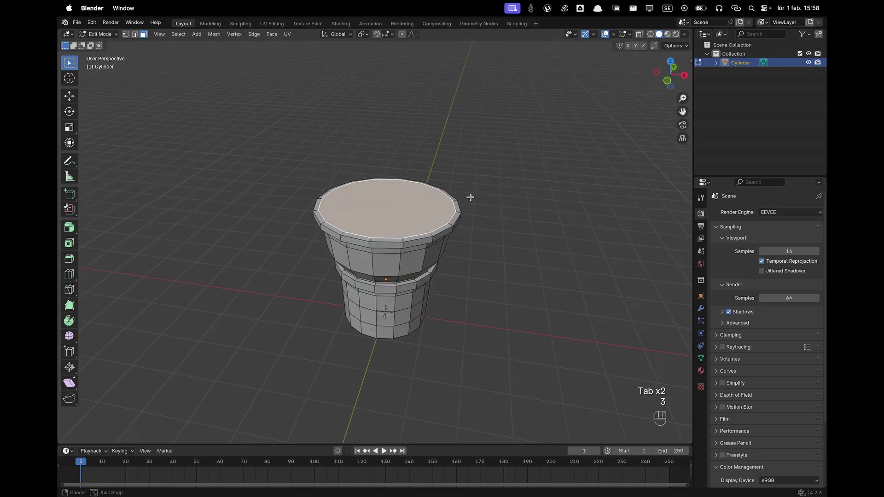
pyautogui.scroll(2, 478, 195)
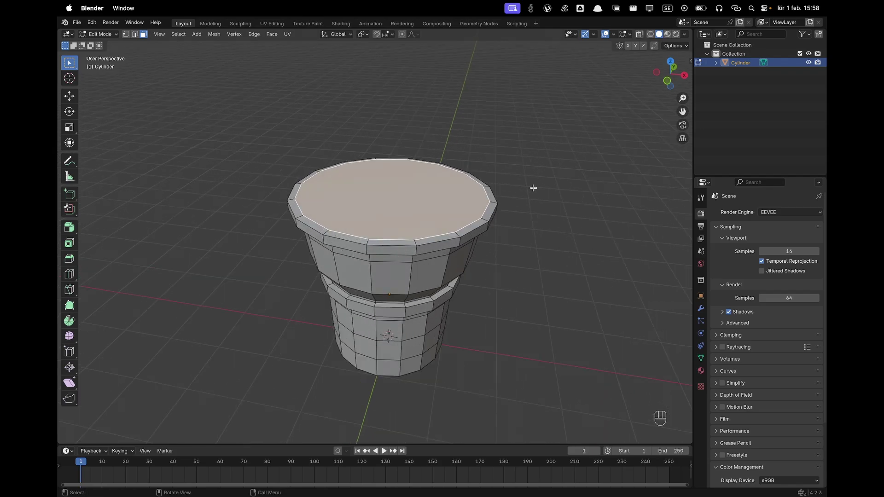
pyautogui.press('i')
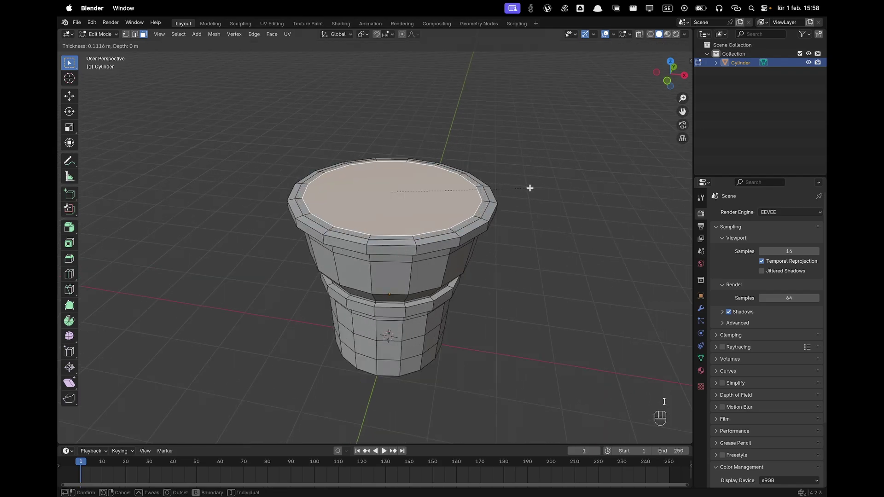
pyautogui.click(530, 188)
# Step: Lower the inset top face about 0.053 m along Z and inset it again about 0.168 m
pyautogui.press('g')
pyautogui.press('z')
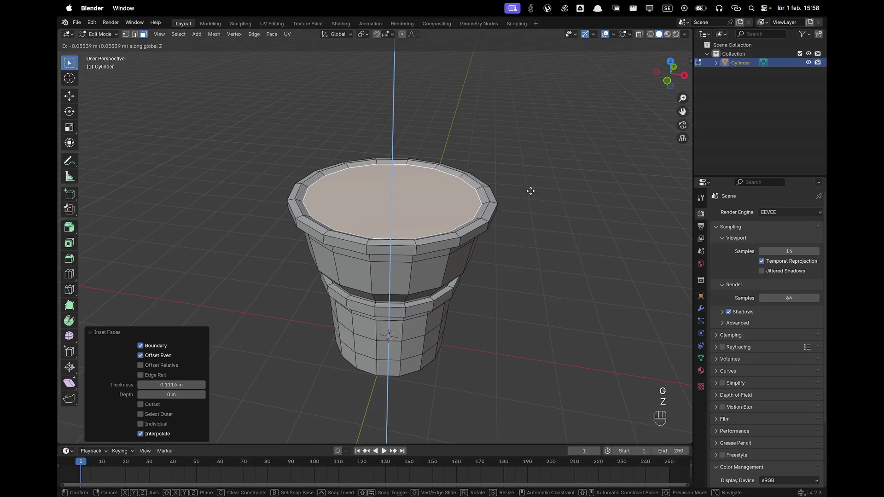
pyautogui.click(530, 191)
pyautogui.press('i')
pyautogui.click(523, 192)
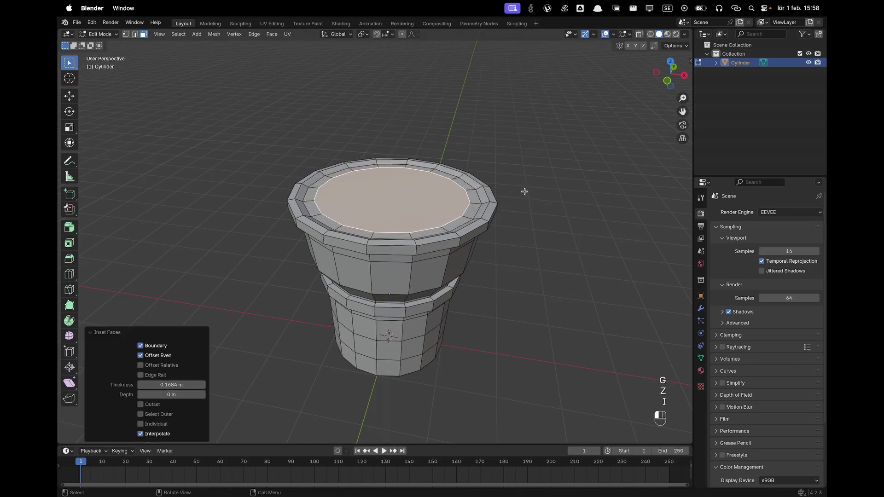
# Step: Lower the inner top face slightly further along Z and inset it three more times, the first about 0.141 m thick
pyautogui.press('g')
pyautogui.press('z')
pyautogui.click(525, 194)
pyautogui.press('i')
pyautogui.click(517, 194)
pyautogui.press('i')
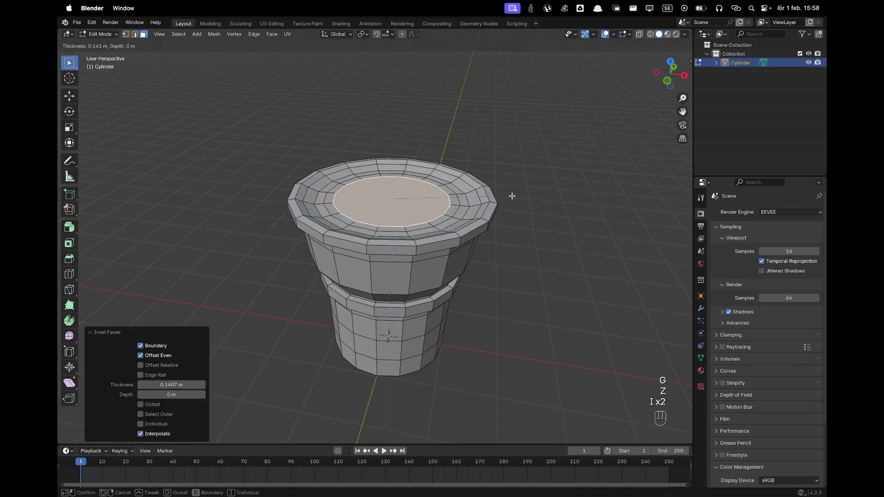
pyautogui.click(507, 196)
pyautogui.press('i')
pyautogui.click(499, 197)
pyautogui.press('Tab')
# Step: With X-ray on in front view, poke the wide face band of the upper wall and the two middle bands of the lower wall
pyautogui.moveTo(539, 211); pyautogui.dragTo(548, 188, button='middle')
pyautogui.press('`')
pyautogui.scroll(3, 452, 238)
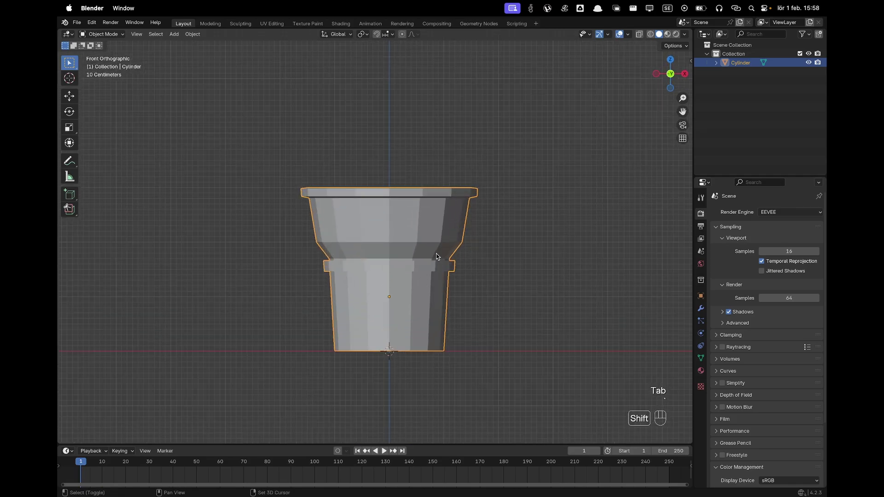
pyautogui.press('Tab')
pyautogui.scroll(2, 509, 224)
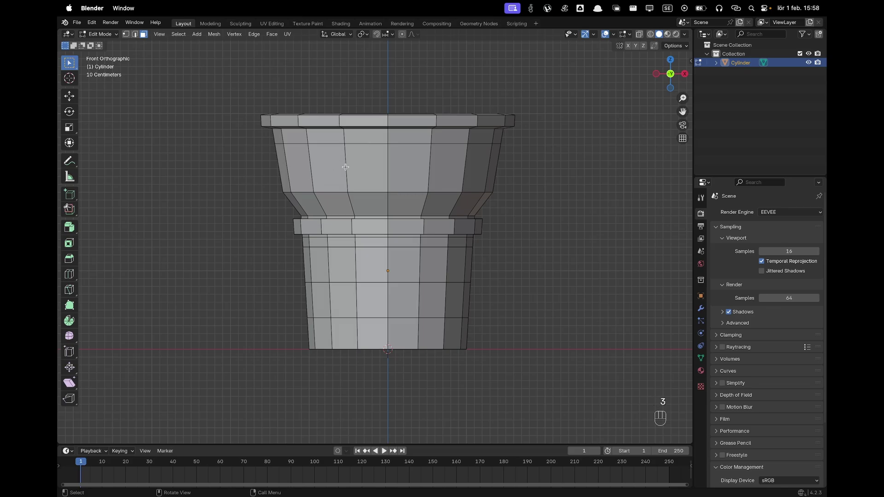
pyautogui.press('z')
pyautogui.click(343, 217)
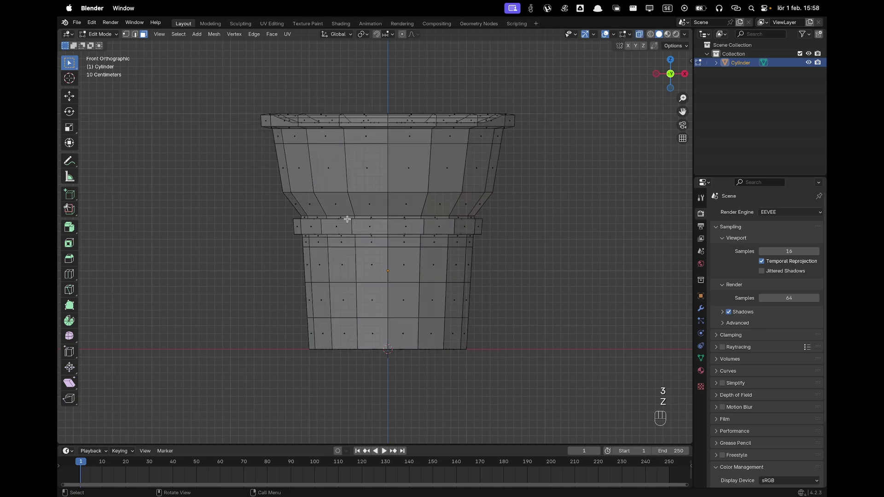
pyautogui.moveTo(219, 159); pyautogui.dragTo(564, 173)
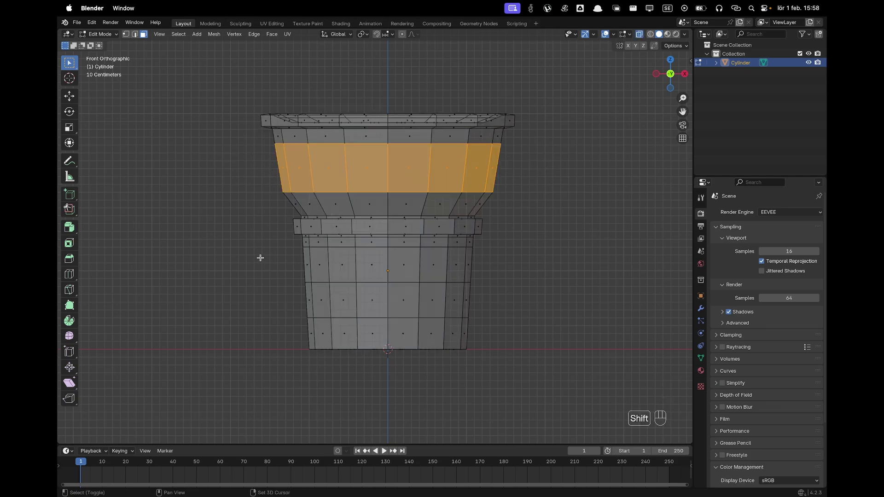
pyautogui.keyDown('shift'); pyautogui.moveTo(259, 256); pyautogui.dragTo(517, 306); pyautogui.keyUp('shift')
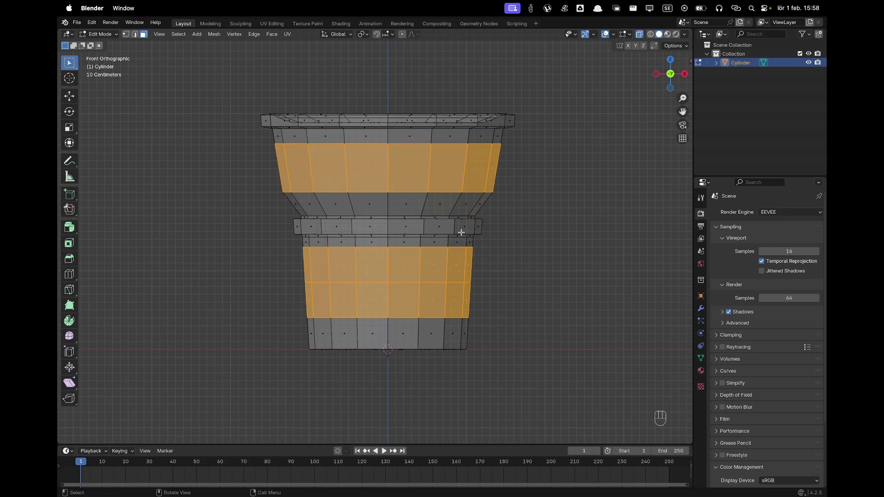
pyautogui.click(272, 34)
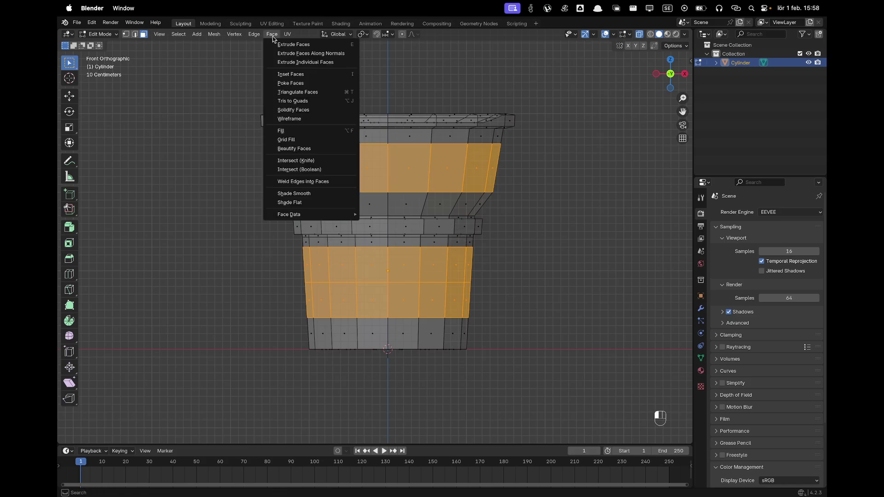
pyautogui.click(334, 86)
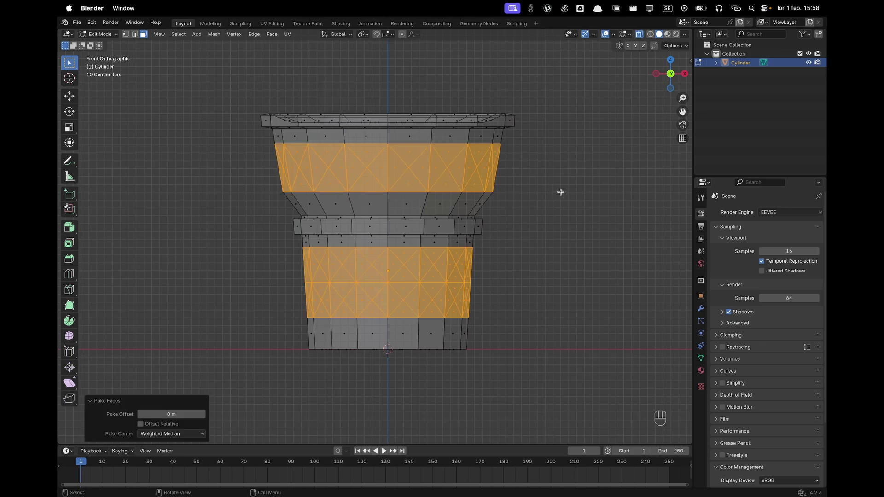
# Step: Select the center vertices of all the poked faces and scale them inward to about 0.912 in X and Y only
pyautogui.press('1')
pyautogui.click(586, 200)
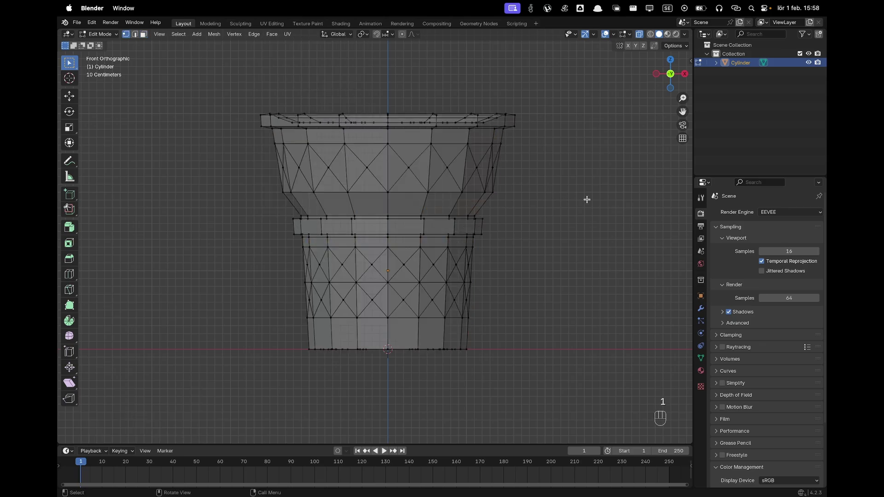
pyautogui.moveTo(215, 159); pyautogui.dragTo(530, 180)
pyautogui.keyDown('shift'); pyautogui.moveTo(274, 261); pyautogui.dragTo(515, 267); pyautogui.keyUp('shift')
pyautogui.keyDown('shift'); pyautogui.moveTo(283, 294); pyautogui.dragTo(516, 305); pyautogui.keyUp('shift')
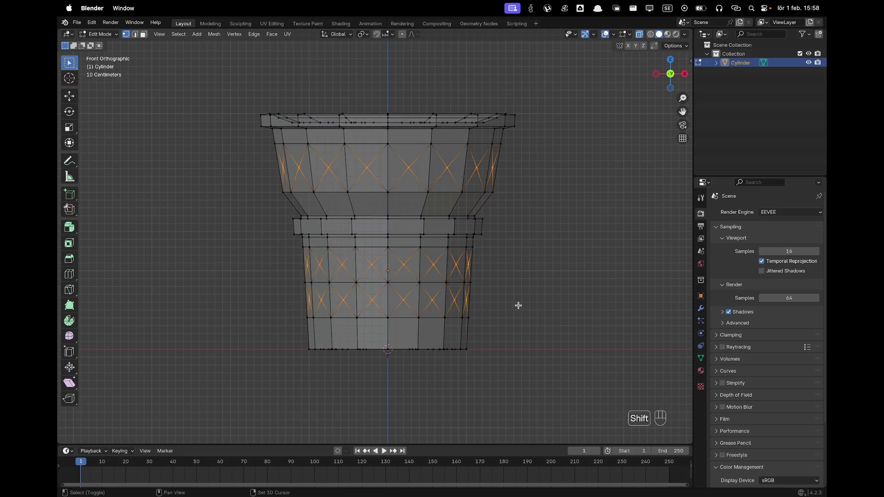
pyautogui.scroll(1, 464, 236)
pyautogui.press('s')
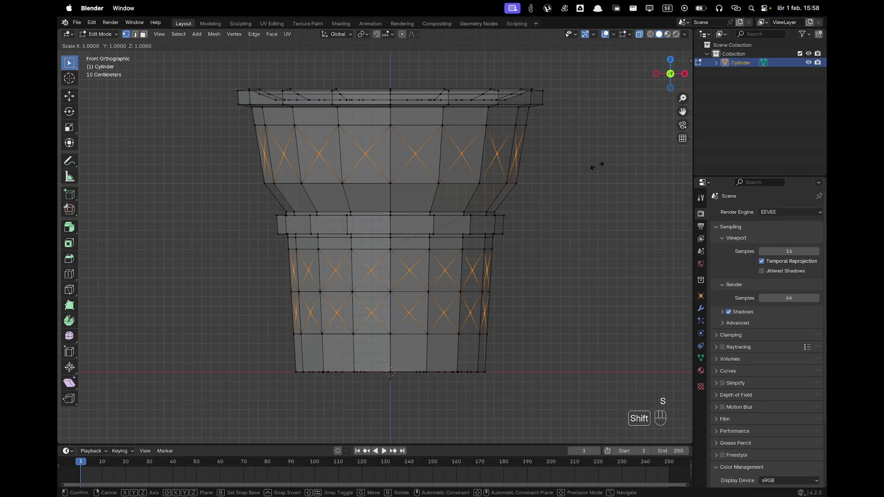
pyautogui.hotkey('shift', 'z')
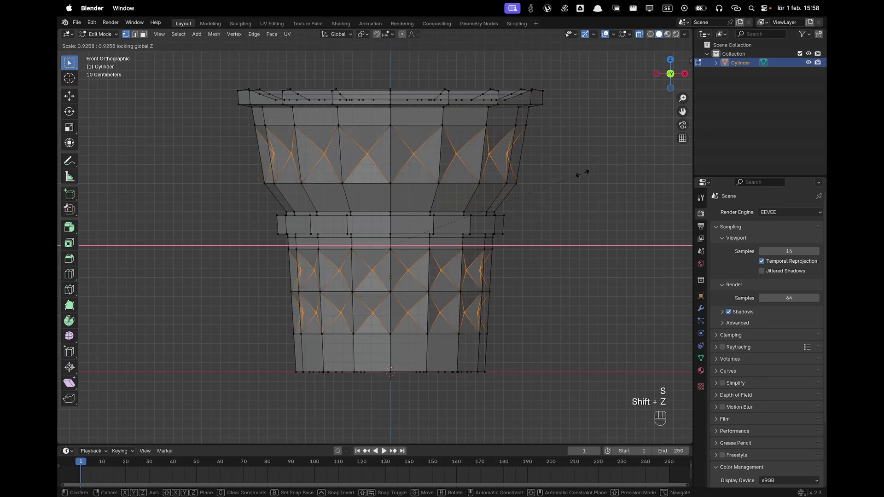
pyautogui.click(579, 175)
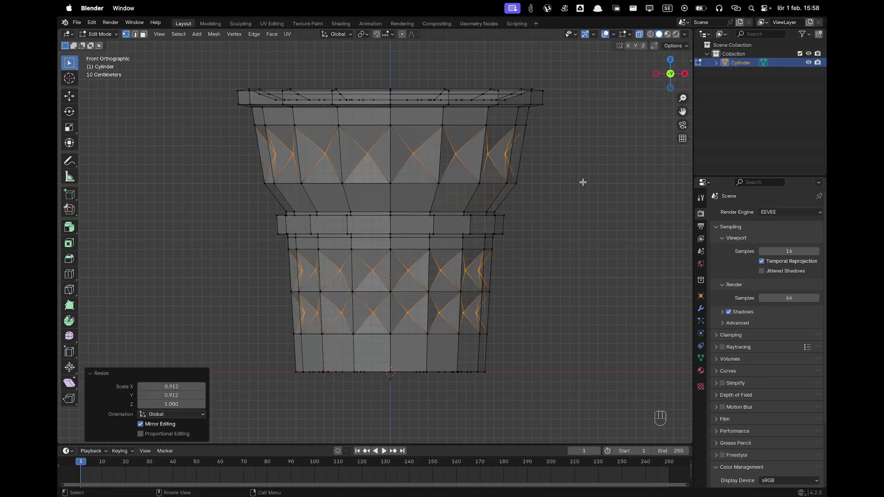
# Step: Expand the selection from the center vertices to the full poked faces with Select More and show the viewport sidebar
pyautogui.click(179, 34)
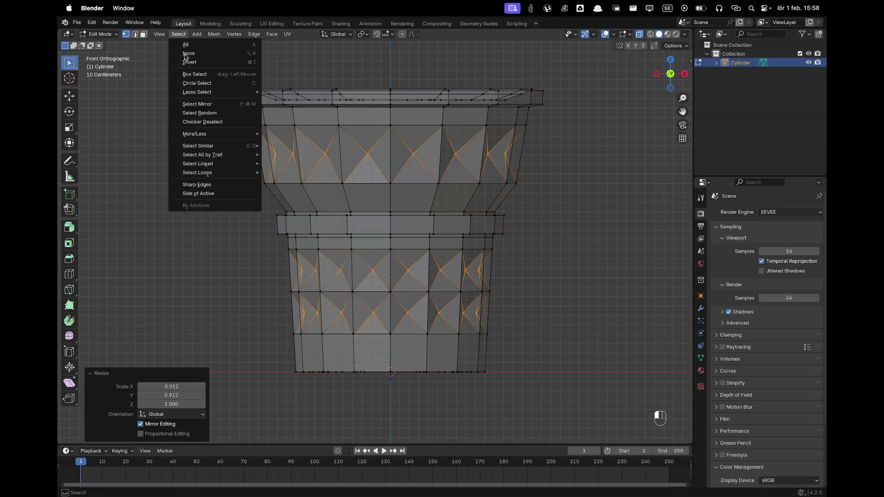
pyautogui.moveTo(217, 139)
pyautogui.click(307, 134)
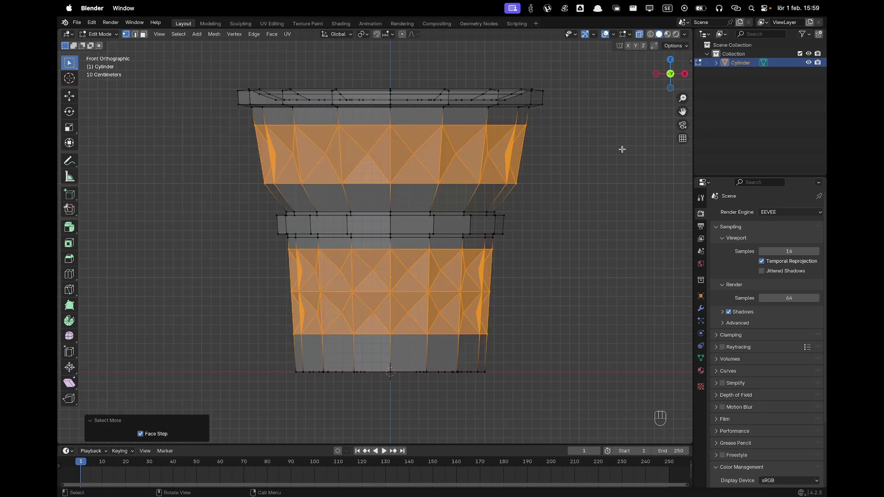
pyautogui.press('n')
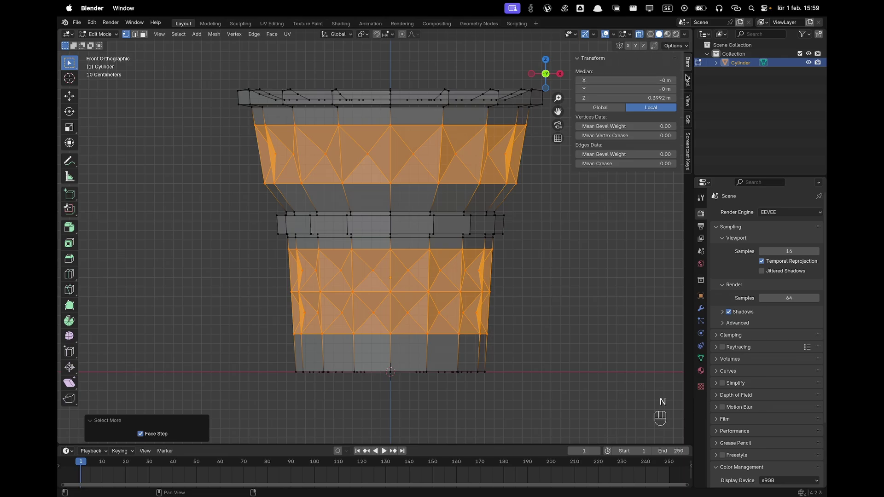
# Step: Set the mean crease of the selected poked faces' edges to 1, deselect everything and turn X-ray off
pyautogui.click(640, 165)
pyautogui.write('1')
pyautogui.press('Tab')
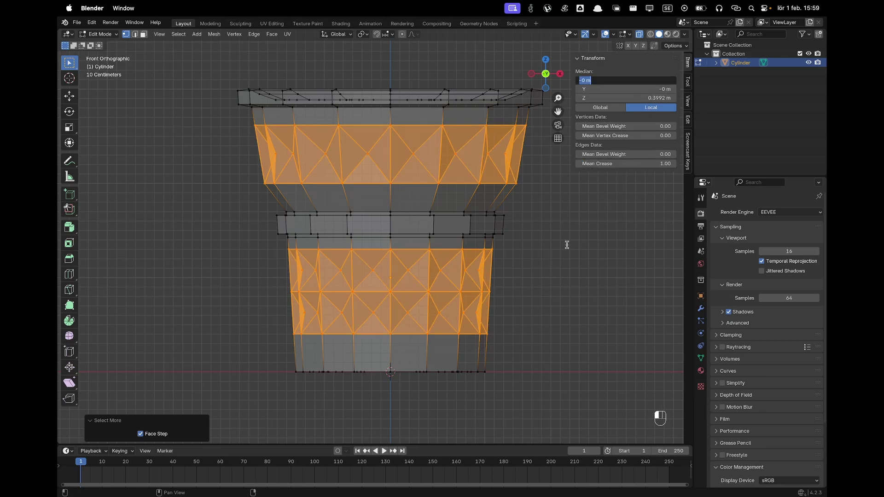
pyautogui.press('Escape')
pyautogui.click(590, 229)
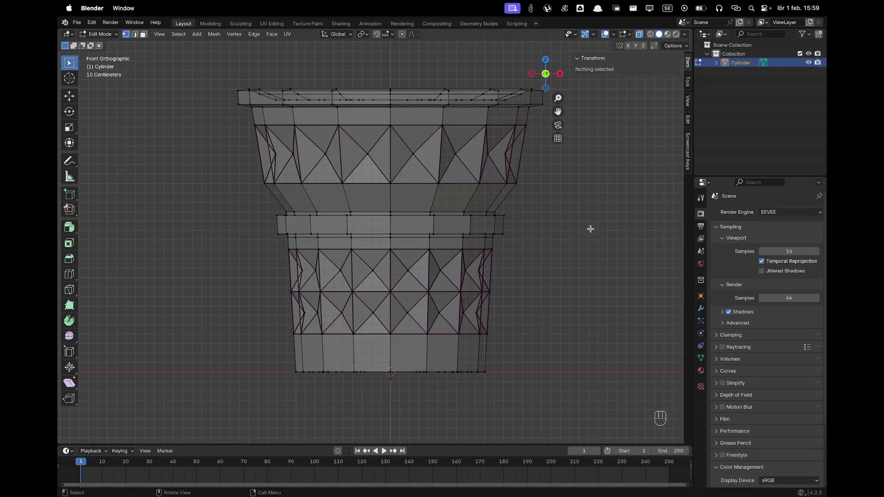
pyautogui.press('z')
pyautogui.click(588, 278)
pyautogui.scroll(-4, 553, 243)
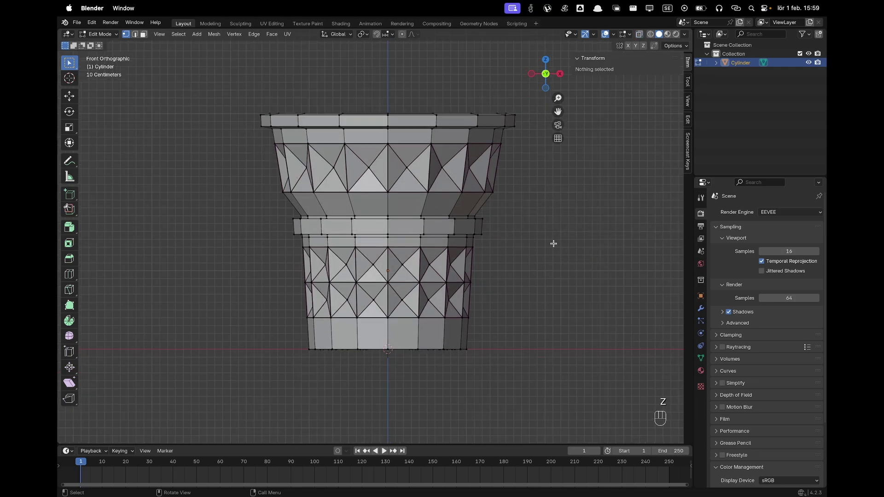
# Step: In Object Mode, add a level 3 Subdivision Surface modifier to the cup and raise its render level to 3
pyautogui.press('Tab')
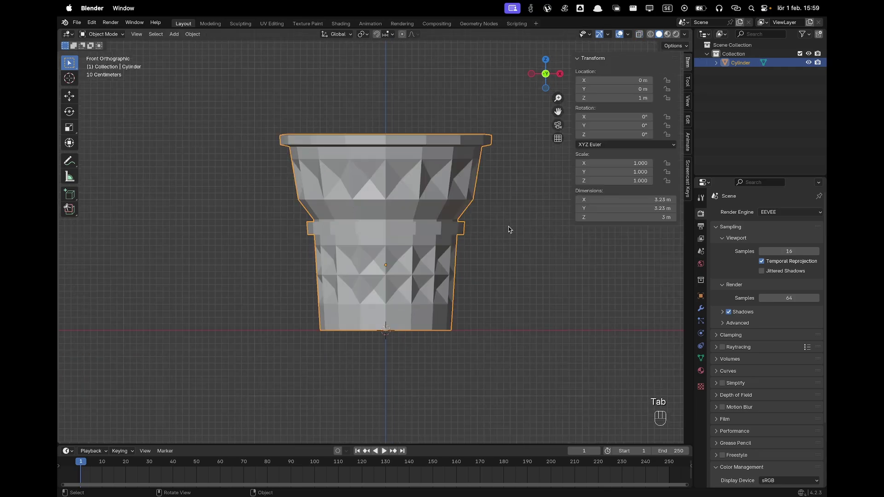
pyautogui.moveTo(508, 228); pyautogui.dragTo(476, 233, button='middle')
pyautogui.scroll(-3, 478, 235)
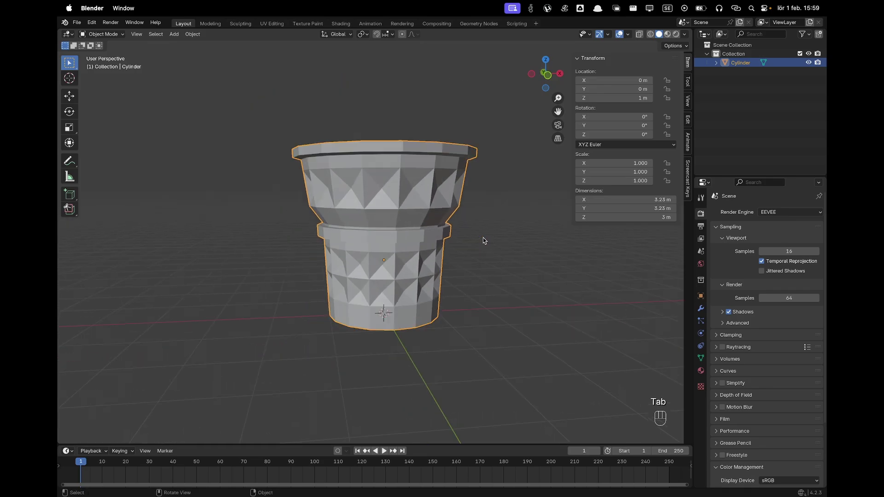
pyautogui.hotkey('ctrl', '3')
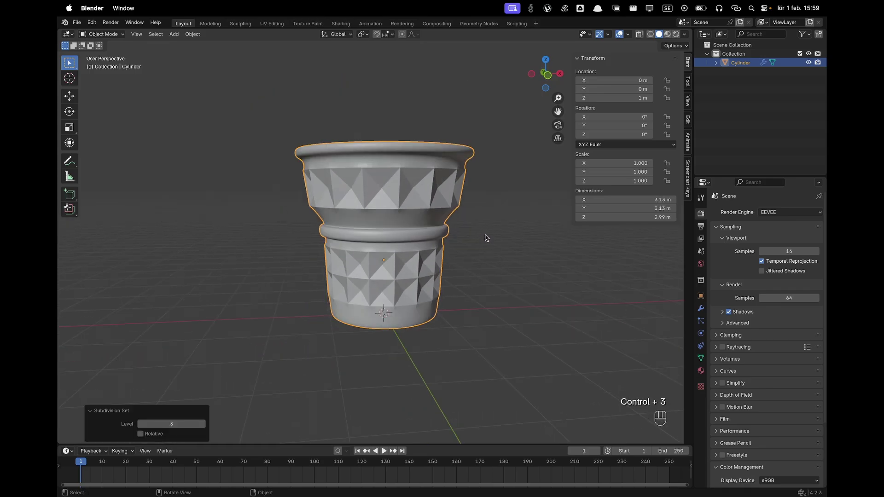
pyautogui.click(701, 308)
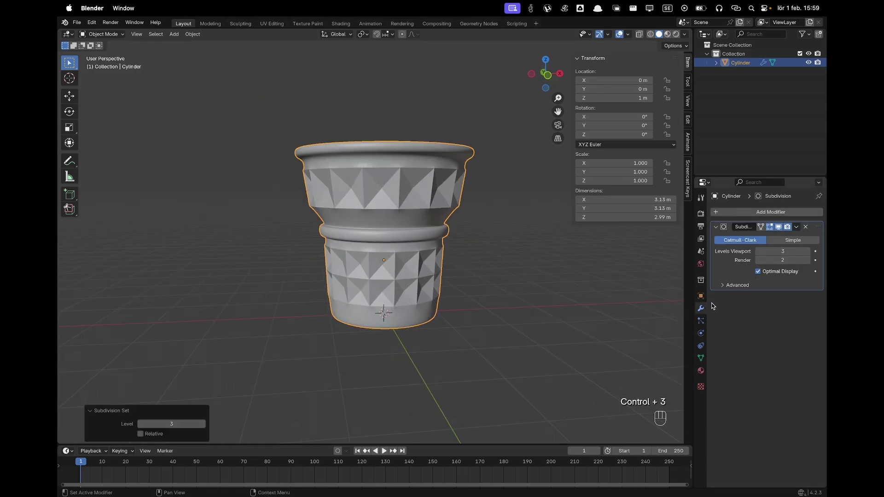
pyautogui.click(807, 260)
# Step: Add two loop cuts to the plain band at the cup's base, one slid fully up to the dented faces, one down by about 0.681
pyautogui.press('Tab')
pyautogui.scroll(5, 418, 321)
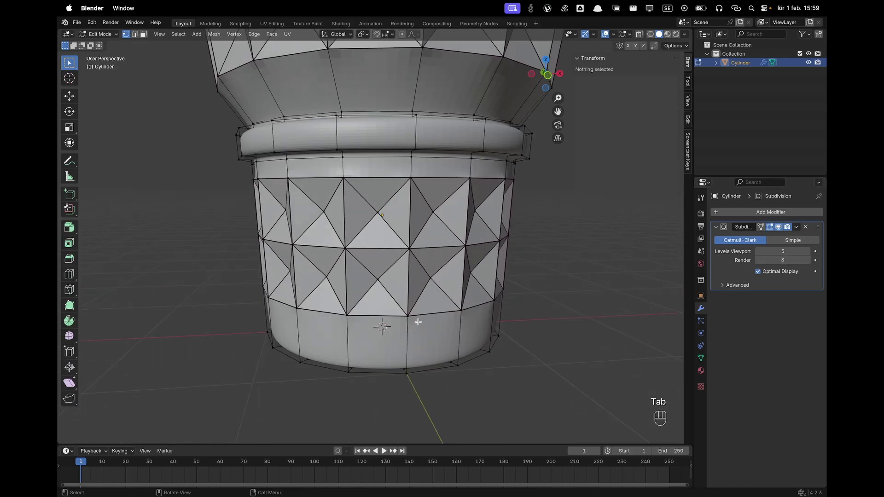
pyautogui.keyDown('shift'); pyautogui.moveTo(418, 321); pyautogui.dragTo(396, 230, button='middle'); pyautogui.keyUp('shift')
pyautogui.press('super+r')
pyautogui.click(416, 214)
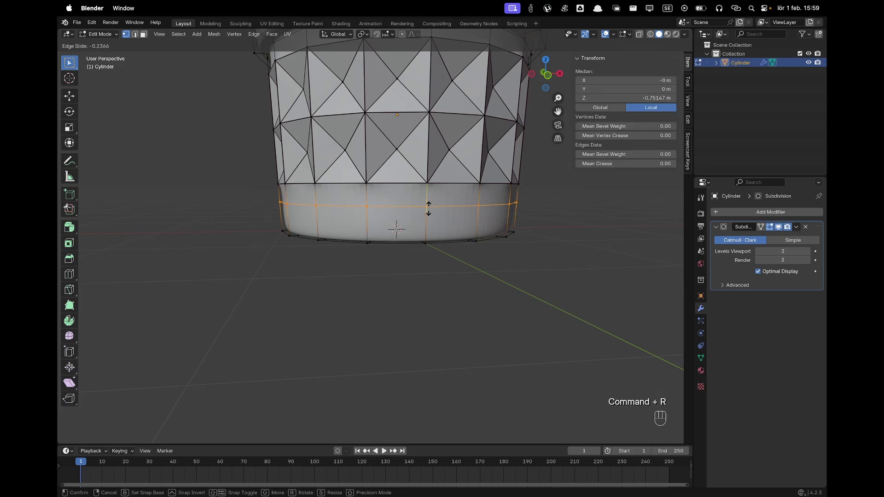
pyautogui.moveTo(429, 208); pyautogui.dragTo(431, 216)
pyautogui.click(431, 162)
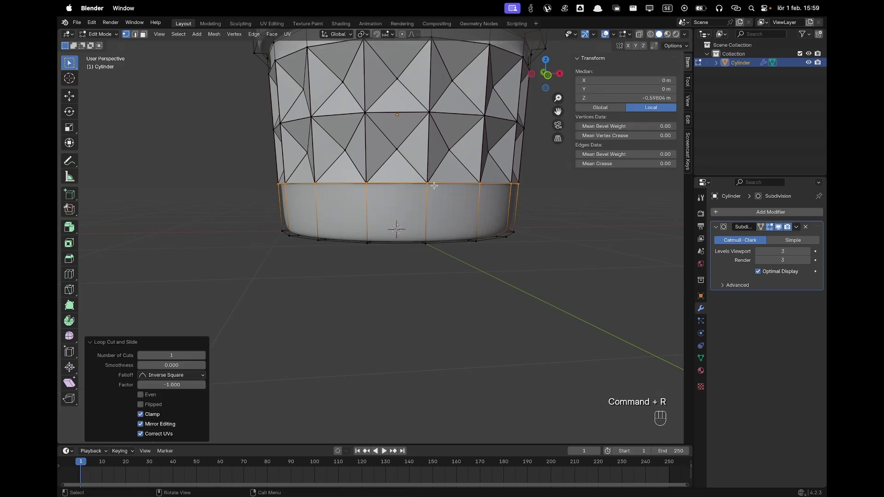
pyautogui.press('super+r')
pyautogui.click(432, 209)
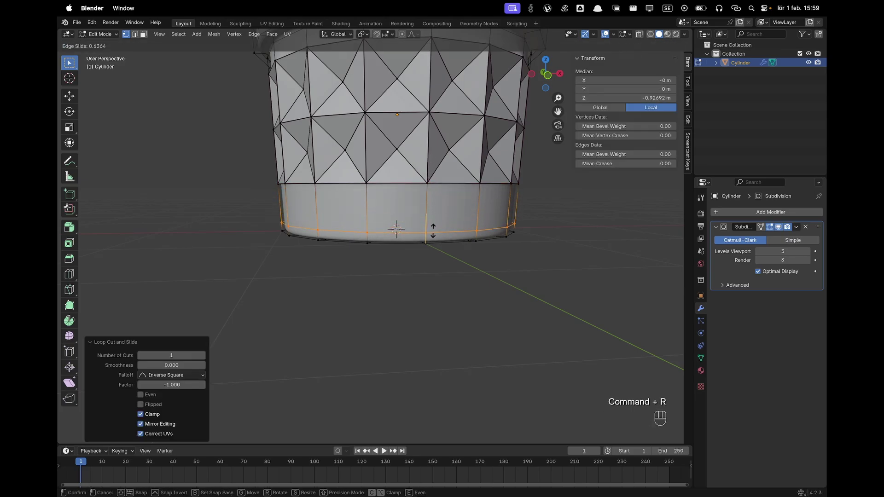
pyautogui.click(433, 232)
# Step: Add a loop cut below the middle ring, slid fully down to the dented faces, and a centered one around the ring itself
pyautogui.keyDown('shift'); pyautogui.scroll(10, 432, 184); pyautogui.keyUp('shift')
pyautogui.keyDown('shift'); pyautogui.scroll(-5, 428, 225); pyautogui.keyUp('shift')
pyautogui.press('super+r')
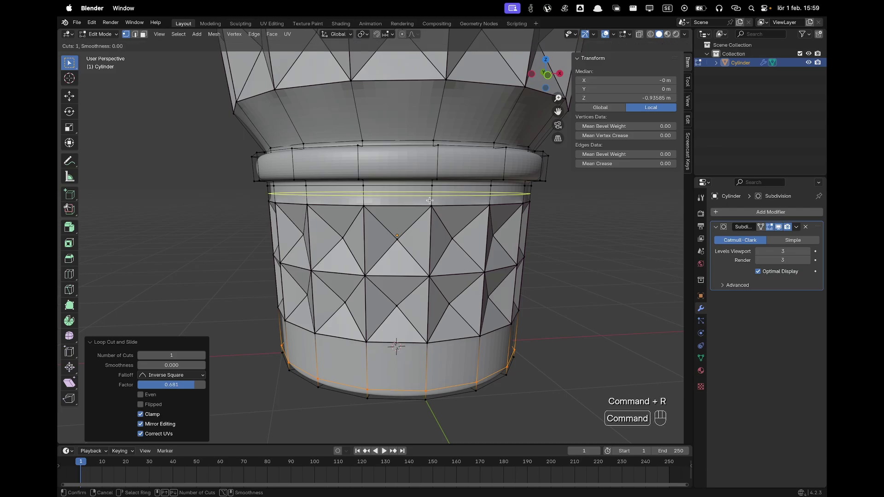
pyautogui.click(429, 200)
pyautogui.click(433, 212)
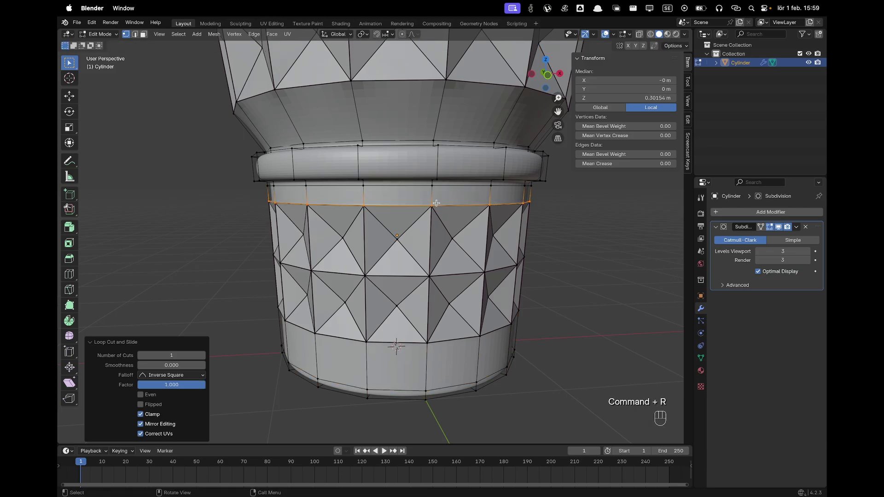
pyautogui.scroll(-3, 433, 212)
pyautogui.press('super+r')
pyautogui.click(435, 126)
pyautogui.rightClick(435, 126)
pyautogui.moveTo(482, 146); pyautogui.dragTo(485, 173, button='middle')
pyautogui.click(484, 173)
# Step: Add two loop cuts to the flared section above the middle ring, one slid fully up, the other down by about 0.911
pyautogui.press('super+r')
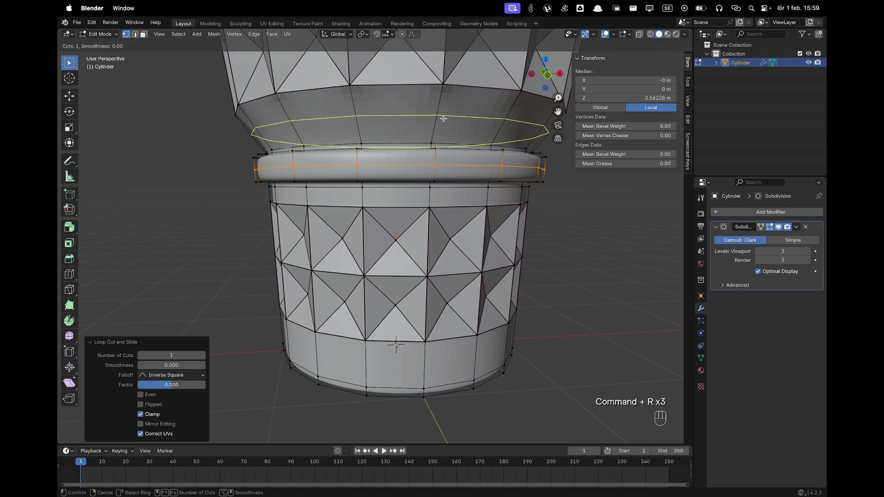
pyautogui.click(445, 115)
pyautogui.click(435, 65)
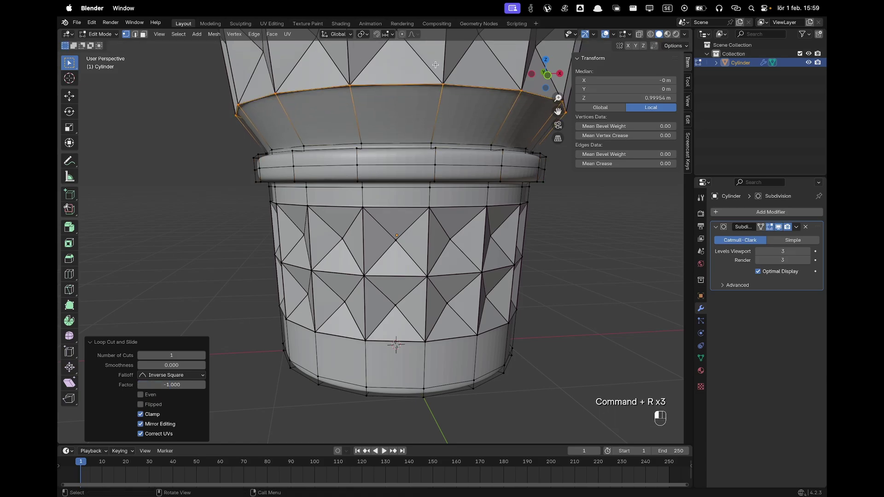
pyautogui.press('super+r')
pyautogui.click(437, 113)
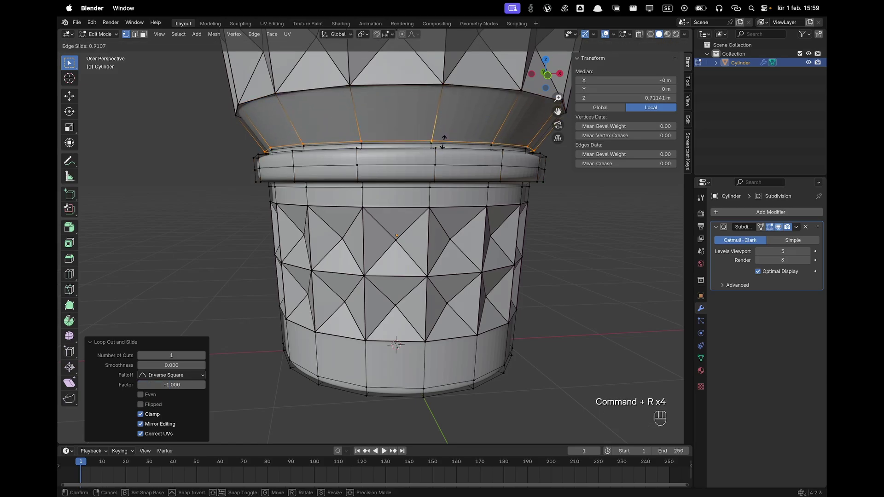
pyautogui.click(443, 139)
# Step: Add two loop cuts to the plain band under the rim, one slid fully down to the dented faces, the other up toward the rim
pyautogui.keyDown('shift'); pyautogui.moveTo(437, 132); pyautogui.dragTo(436, 247, button='middle'); pyautogui.keyUp('shift')
pyautogui.press('super+r')
pyautogui.click(439, 145)
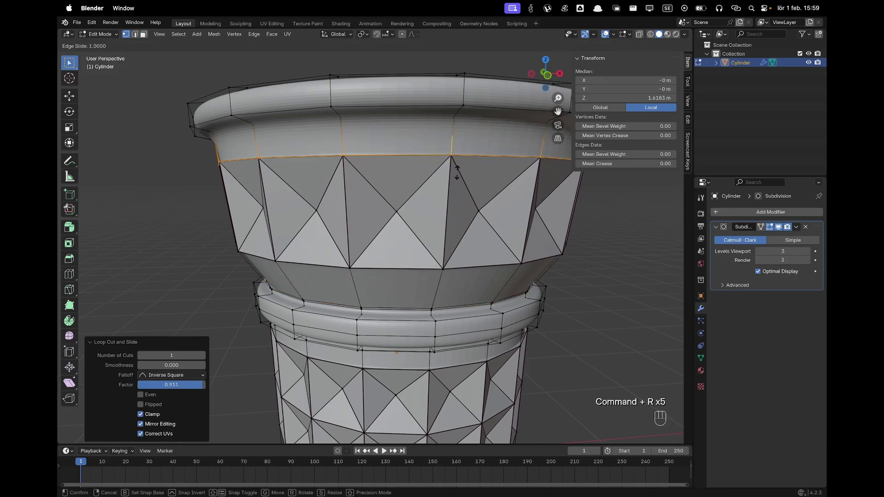
pyautogui.click(456, 169)
pyautogui.press('super+r')
pyautogui.click(460, 138)
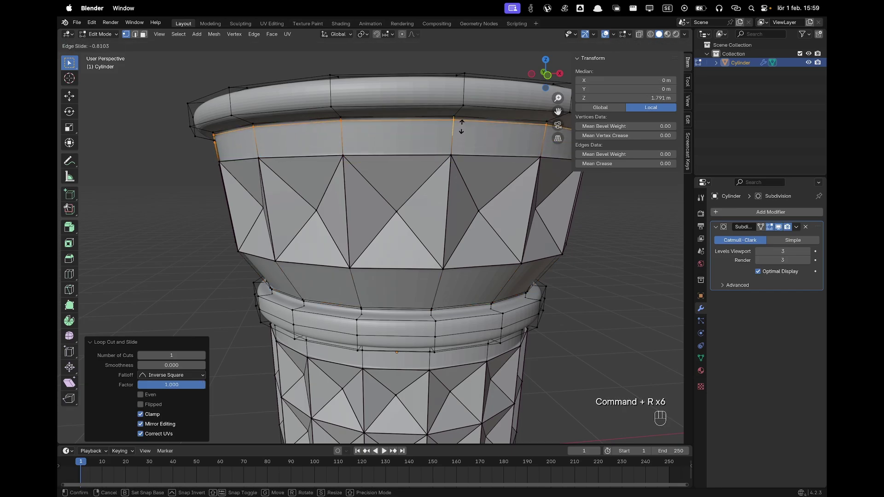
pyautogui.click(437, 81)
# Step: Add a centered loop cut around the outer side of the top rim
pyautogui.press('super+r')
pyautogui.click(461, 86)
pyautogui.rightClick(462, 92)
pyautogui.moveTo(461, 101); pyautogui.dragTo(463, 126, button='middle')
pyautogui.scroll(-5, 463, 126)
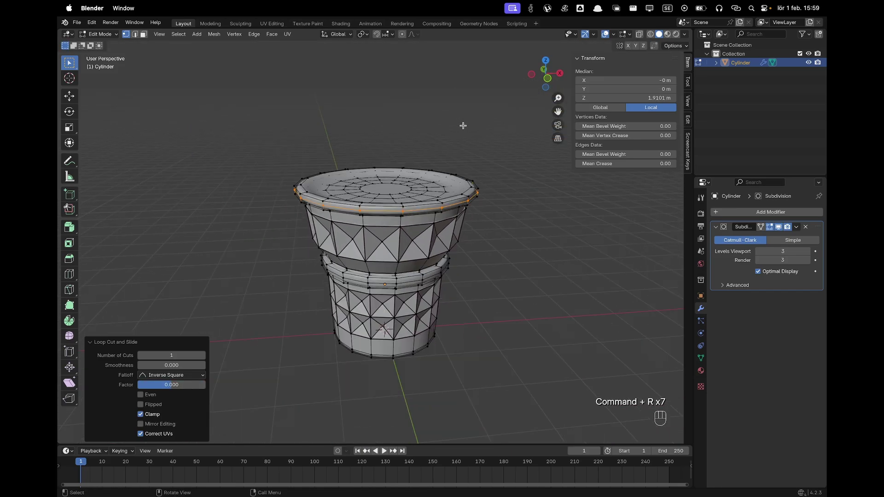
pyautogui.moveTo(385, 159); pyautogui.dragTo(378, 187, button='middle')
pyautogui.scroll(5, 378, 188)
pyautogui.scroll(-3, 378, 187)
pyautogui.press('super+r')
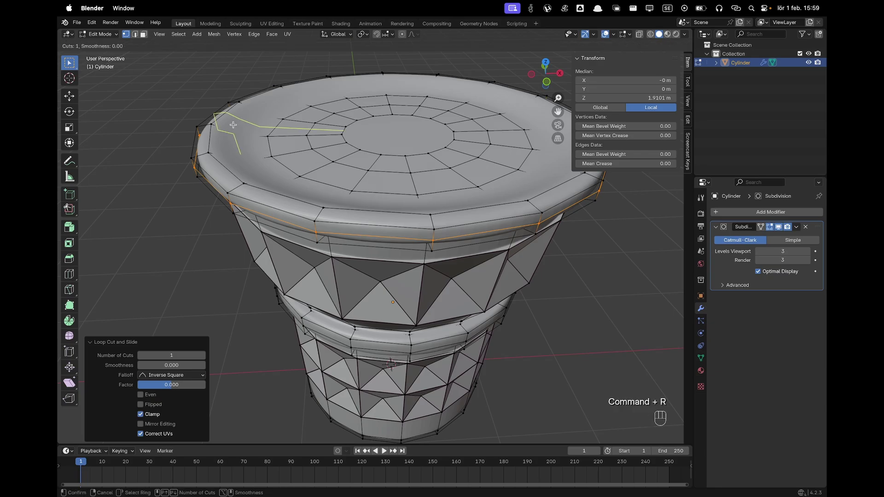
pyautogui.click(218, 119)
pyautogui.rightClick(231, 124)
pyautogui.press('super+z')
# Step: Add two loop cuts just inside the rim of the recessed top, the first slid to about -0.214, and return to Object Mode
pyautogui.press('super+r')
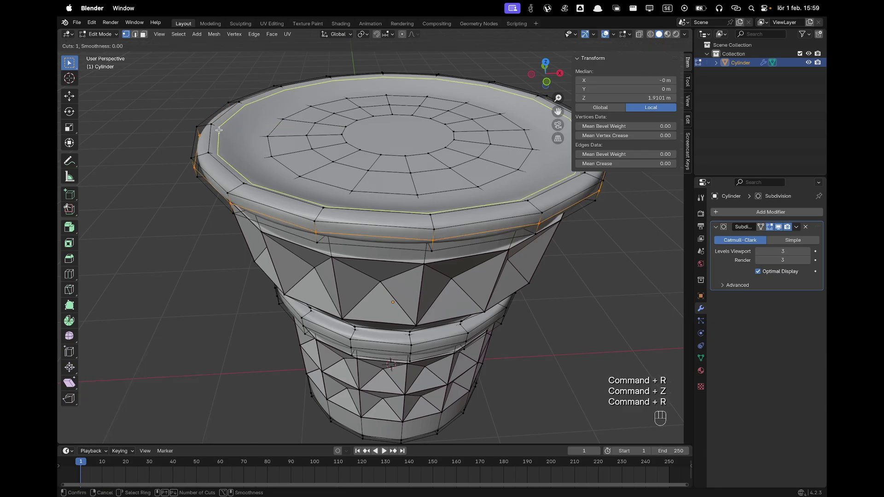
pyautogui.click(218, 128)
pyautogui.click(222, 131)
pyautogui.press('super+r')
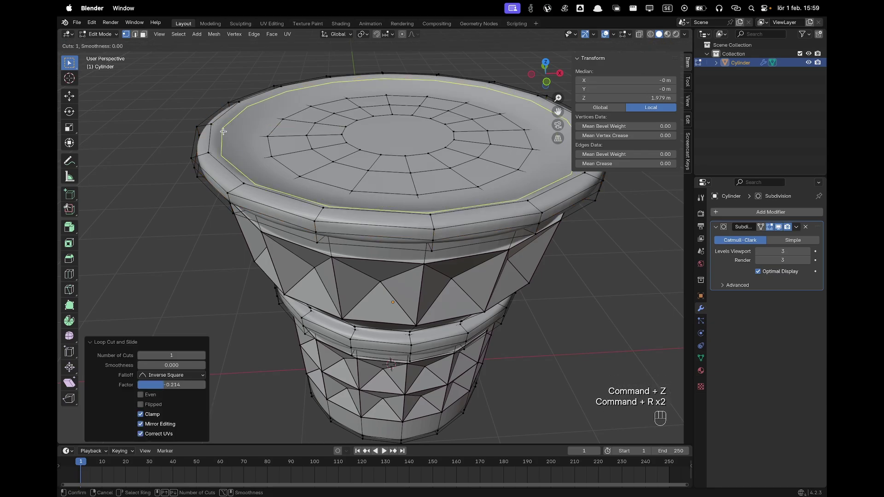
pyautogui.click(230, 134)
pyautogui.click(230, 135)
pyautogui.scroll(-5, 478, 250)
pyautogui.press('Tab')
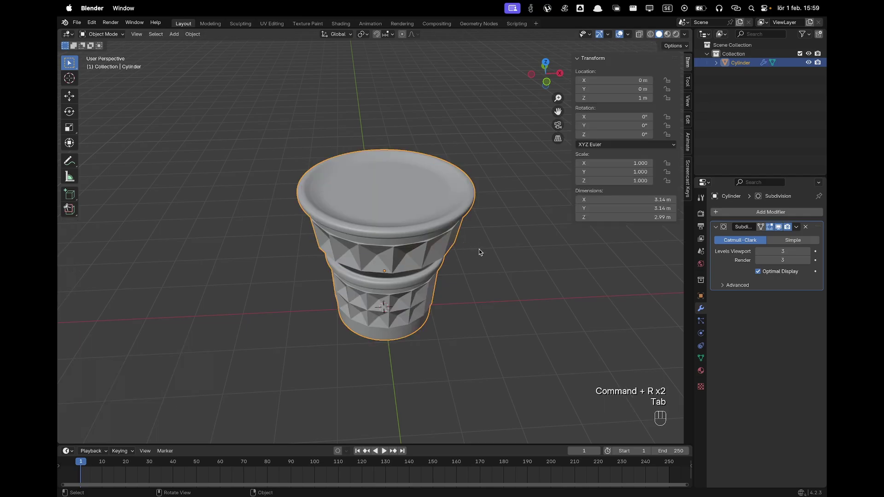
# Step: Apply Shade Auto Smooth to the cup and inspect its smoothed surface from several sides
pyautogui.moveTo(478, 249); pyautogui.dragTo(475, 203, button='middle')
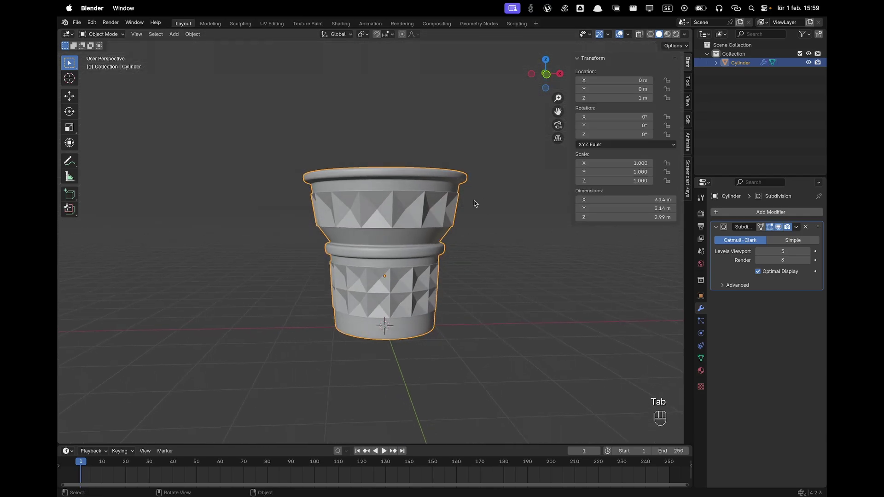
pyautogui.rightClick(390, 204)
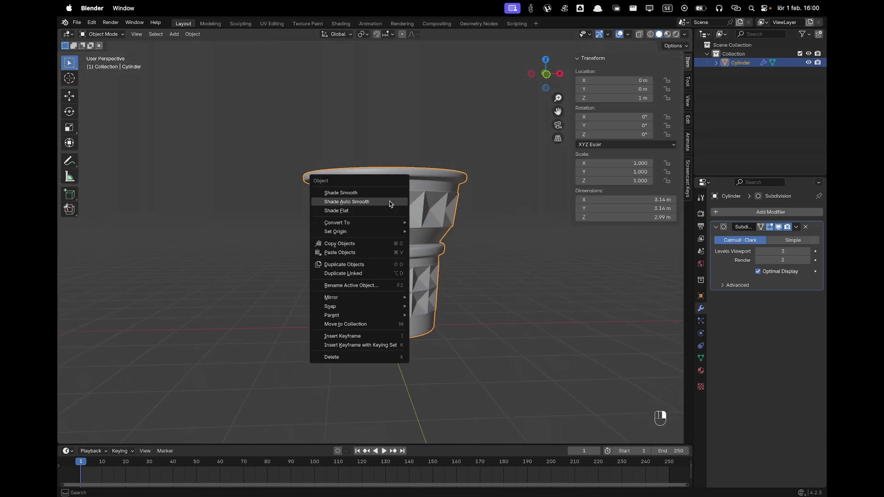
pyautogui.click(390, 202)
pyautogui.moveTo(469, 226); pyautogui.dragTo(392, 251, button='middle')
pyautogui.scroll(4, 373, 259)
pyautogui.scroll(2, 376, 258)
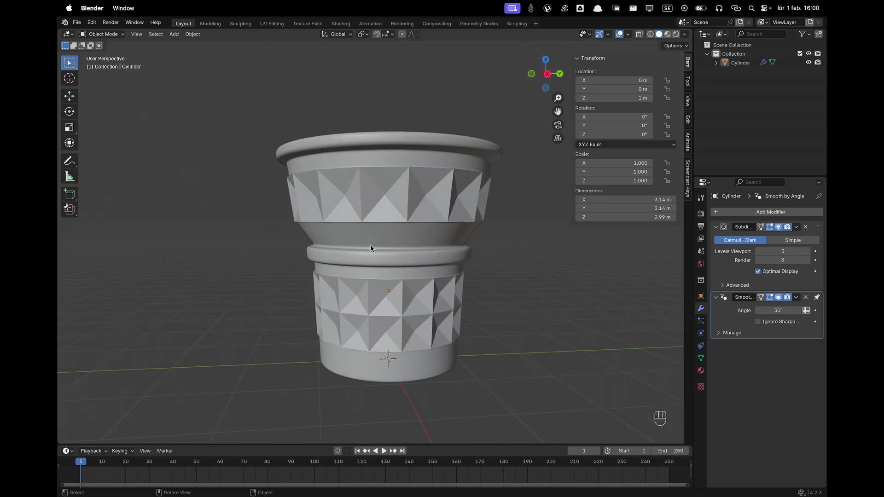
pyautogui.moveTo(371, 246); pyautogui.dragTo(404, 269, button='middle')
pyautogui.scroll(-3, 435, 232)
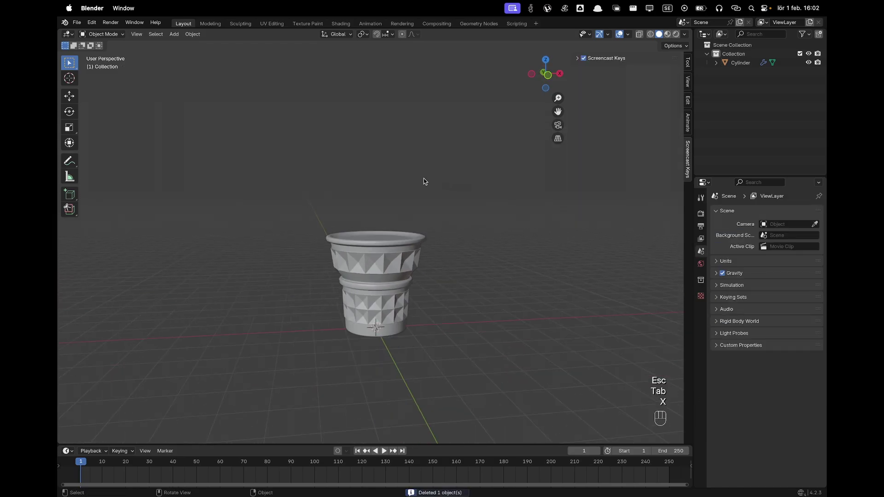
# Step: Check the Extra Mesh Objects add-on among the extensions in the preferences and close the preferences window
pyautogui.press('x')
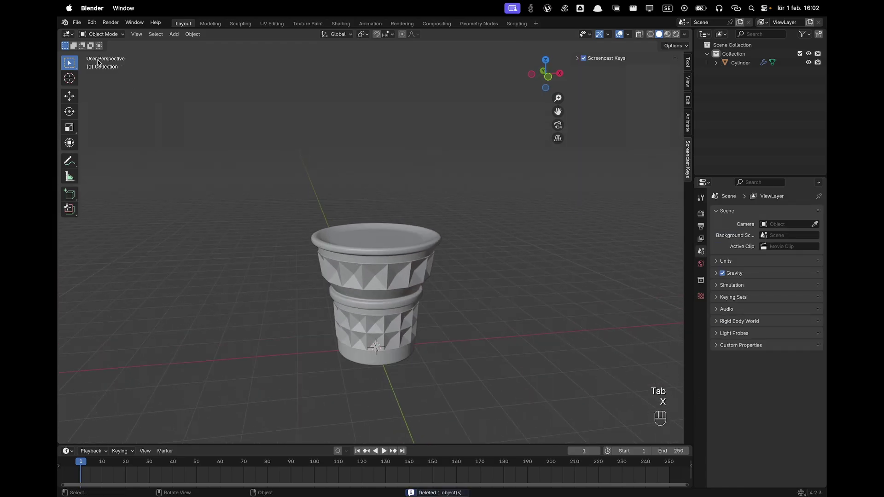
pyautogui.click(93, 23)
pyautogui.click(119, 135)
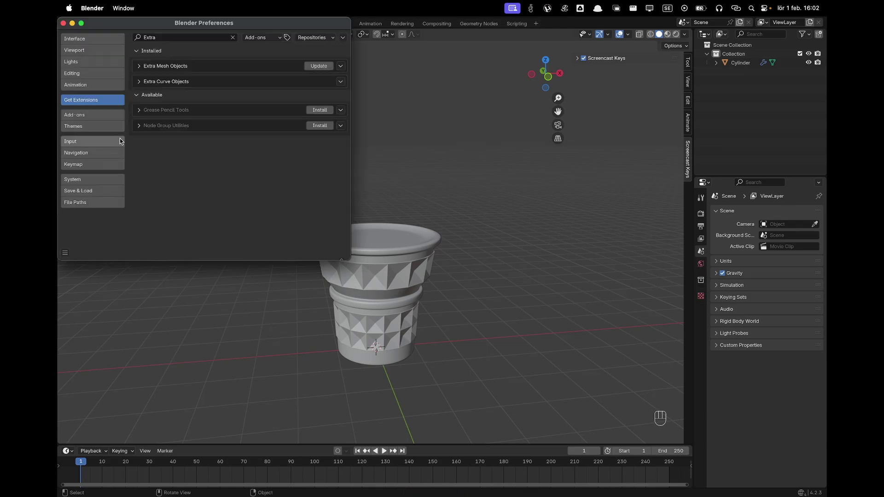
pyautogui.click(159, 38)
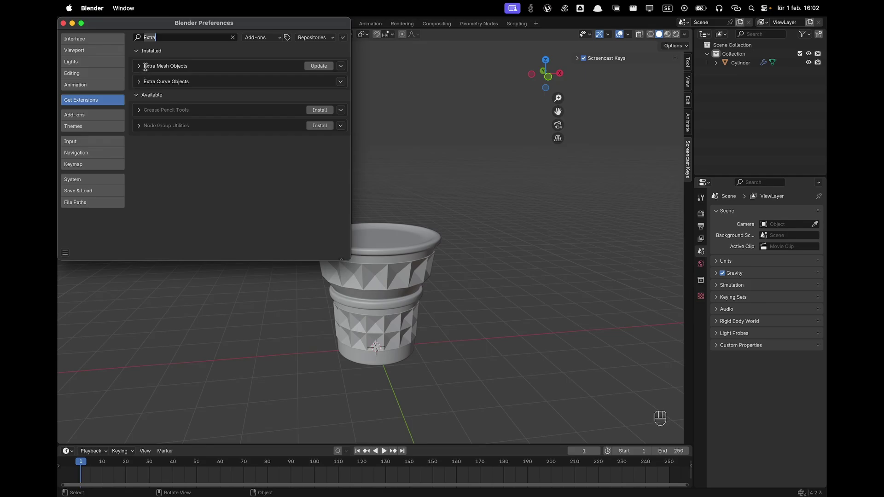
pyautogui.click(63, 23)
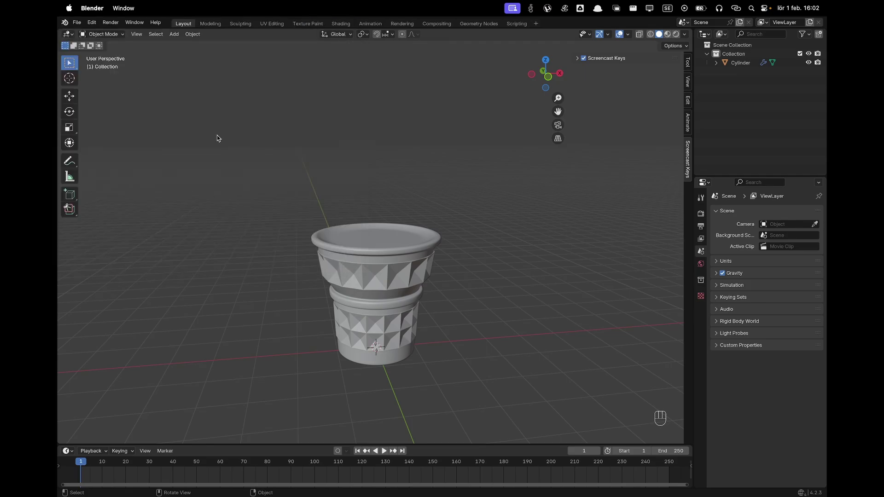
# Step: Add a Simple Star from the extra mesh objects at the world origin
pyautogui.scroll(-2, 283, 163)
pyautogui.hotkey('shift', 'a')
pyautogui.moveTo(318, 174)
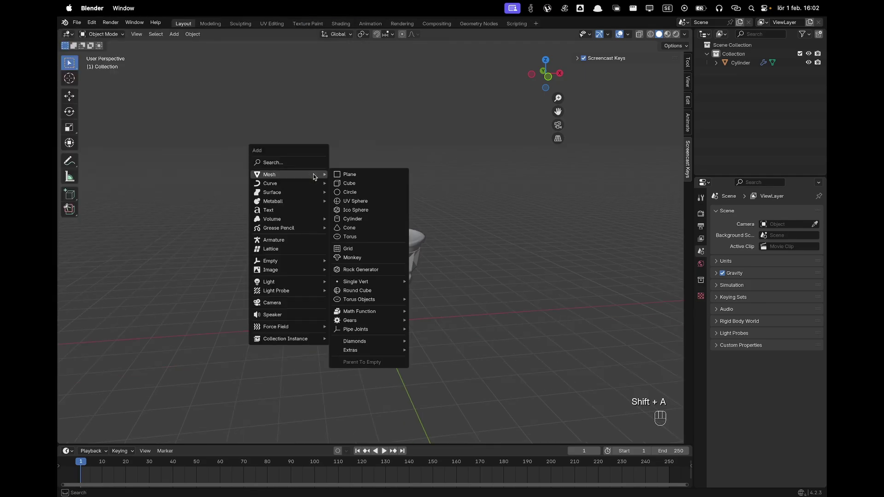
pyautogui.moveTo(369, 352)
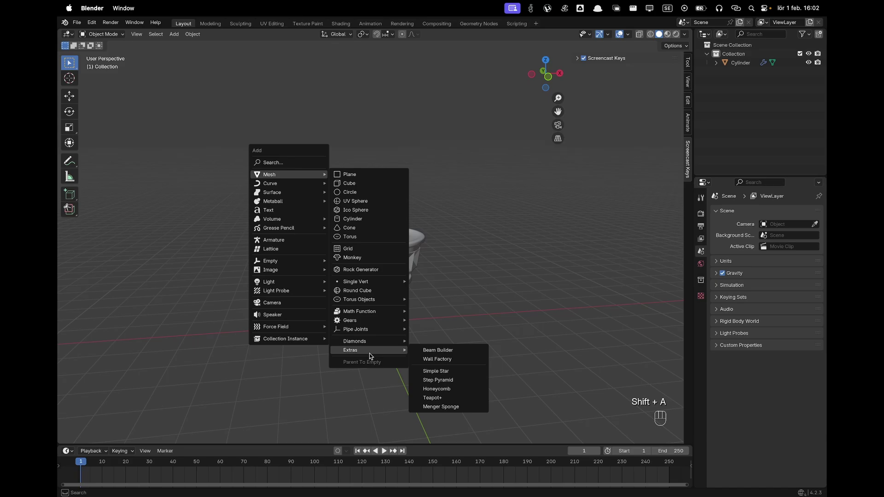
pyautogui.click(465, 368)
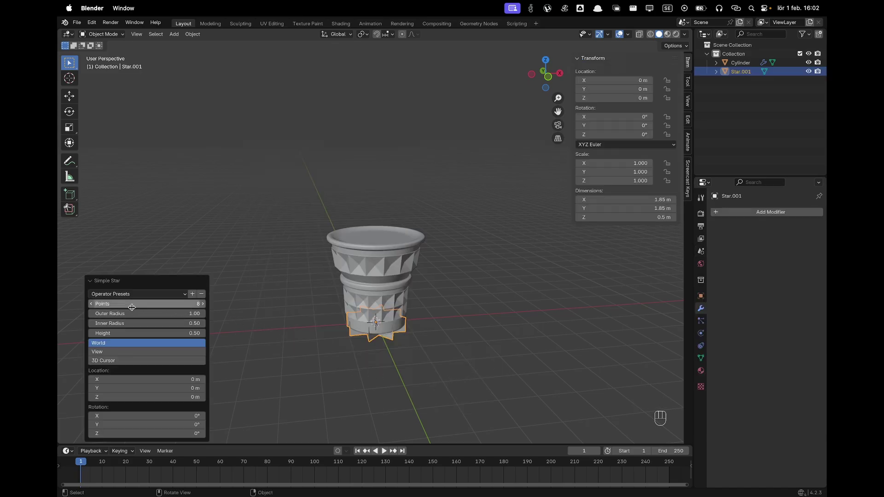
# Step: Move the star straight up along the Z axis until it floats above the cup's rim
pyautogui.press('g')
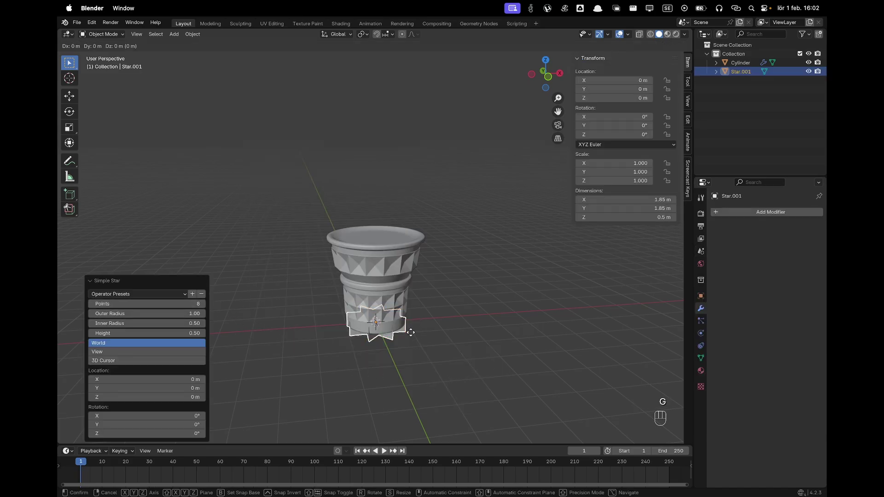
pyautogui.press('z')
pyautogui.click(407, 199)
# Step: In Edit Mode, turn off proportional editing and scale the whole star mesh uniformly by about 1.585
pyautogui.press('Tab')
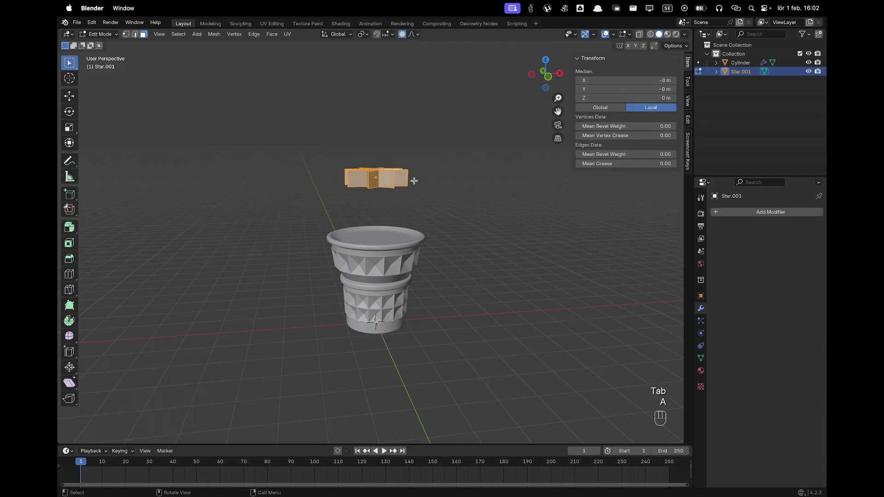
pyautogui.press('s')
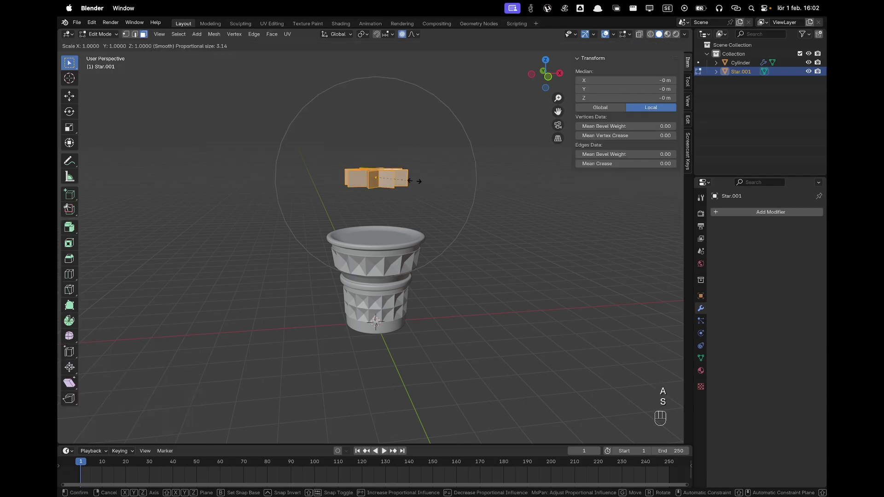
pyautogui.press('Escape')
pyautogui.press('o')
pyautogui.press('s')
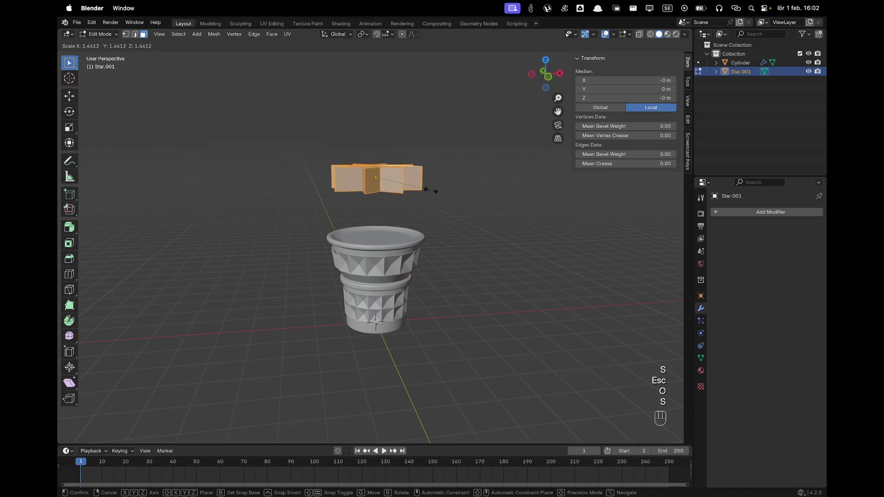
pyautogui.click(435, 191)
# Step: Stretch the star mesh along Z by about 3.13 and enlarge it uniformly by about 1.038
pyautogui.press('s')
pyautogui.press('z')
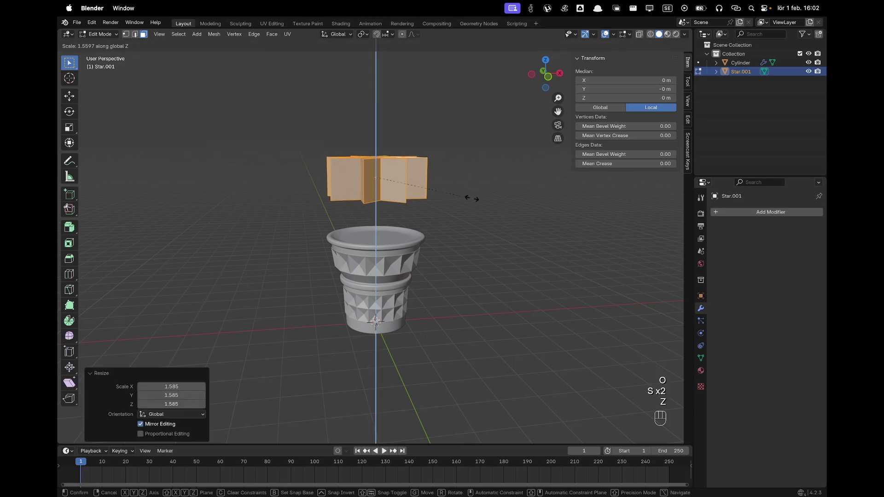
pyautogui.click(562, 229)
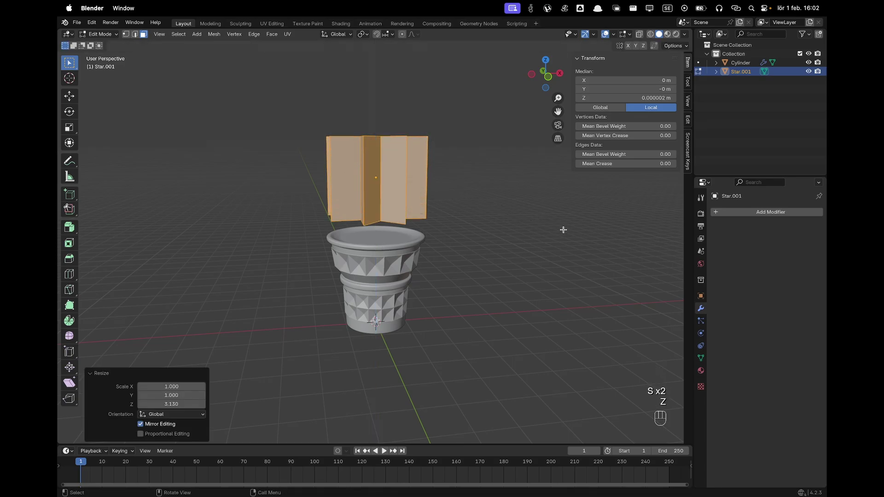
pyautogui.press('s')
pyautogui.click(570, 232)
# Step: Select the star's top faces and scale them to about 0.044 so the prism tapers to a narrow tip
pyautogui.moveTo(411, 178); pyautogui.dragTo(296, 89, button='middle')
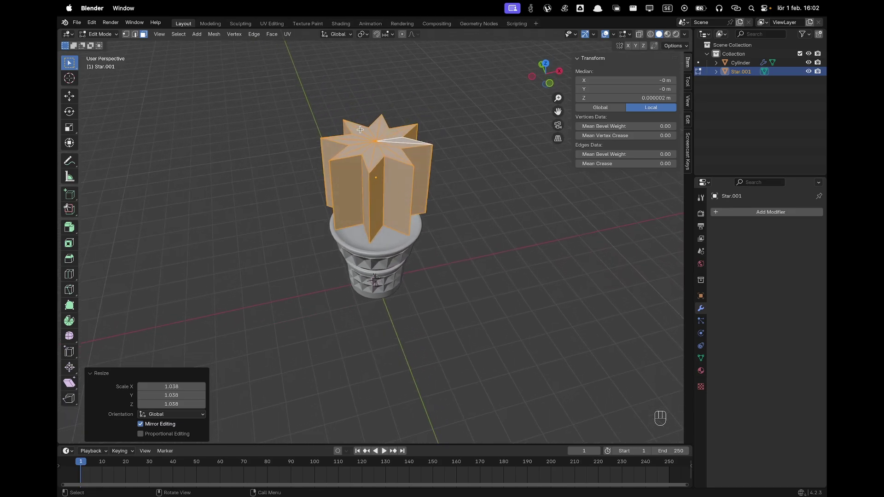
pyautogui.click(394, 150)
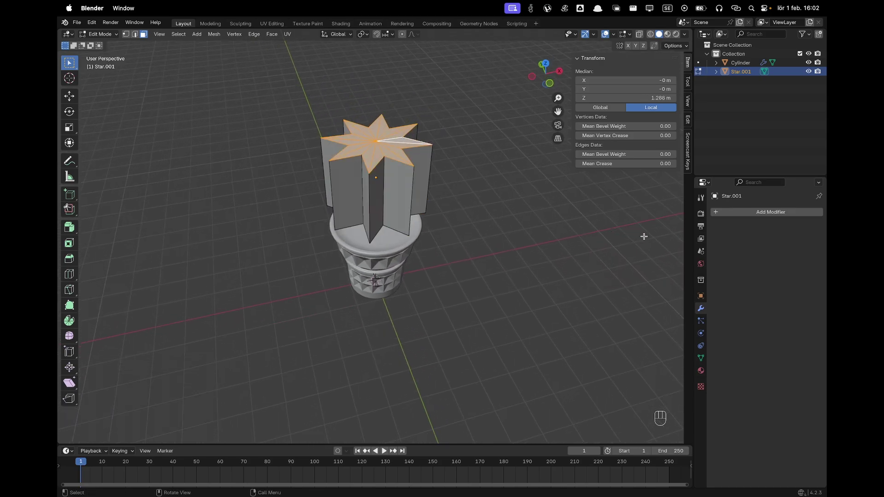
pyautogui.press('s')
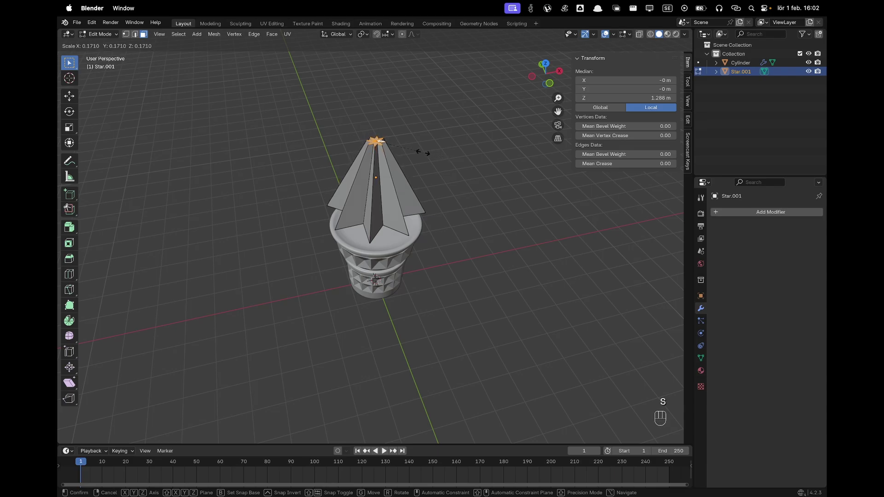
pyautogui.click(388, 144)
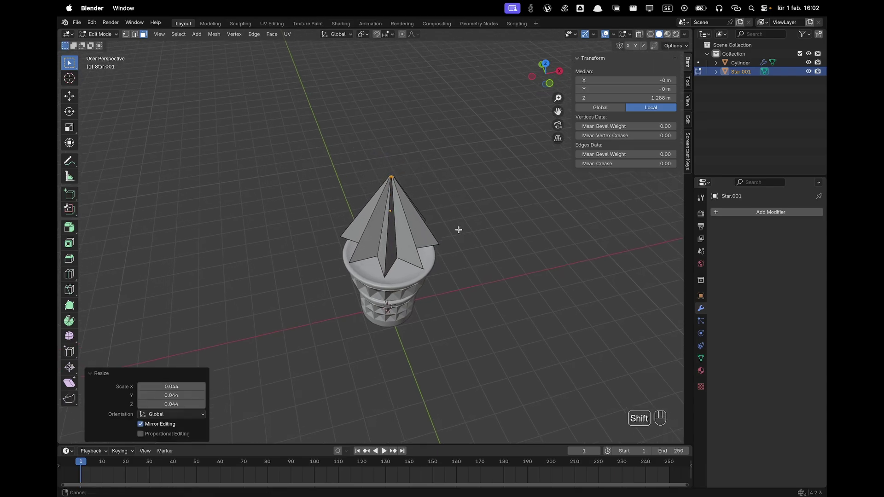
# Step: Add five evenly spaced horizontal loop cuts around the tapered star's sides without sliding them
pyautogui.scroll(4, 463, 229)
pyautogui.keyDown('shift'); pyautogui.moveTo(496, 235); pyautogui.dragTo(463, 193, button='middle'); pyautogui.keyUp('shift')
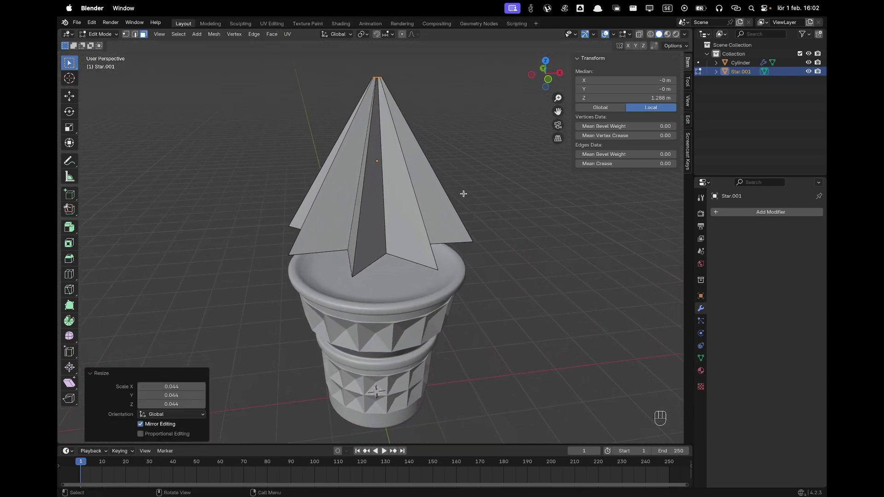
pyautogui.press('super+r')
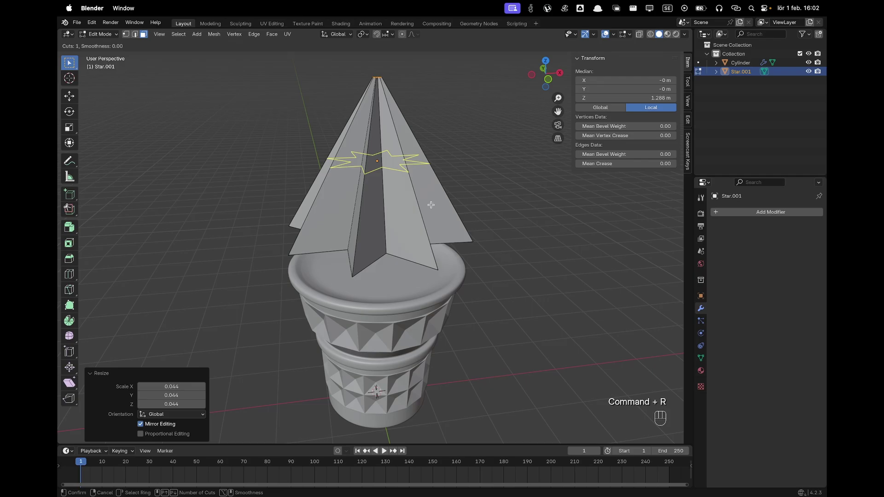
pyautogui.scroll(4, 431, 205)
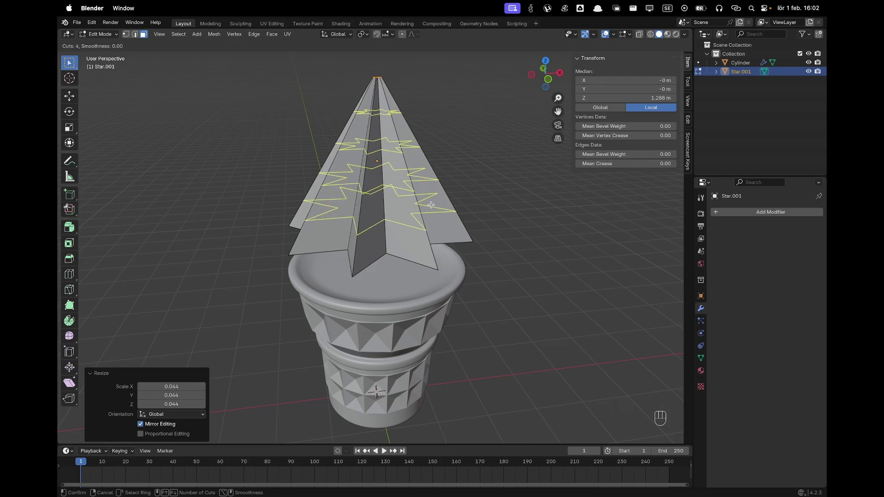
pyautogui.click(431, 205)
pyautogui.rightClick(428, 205)
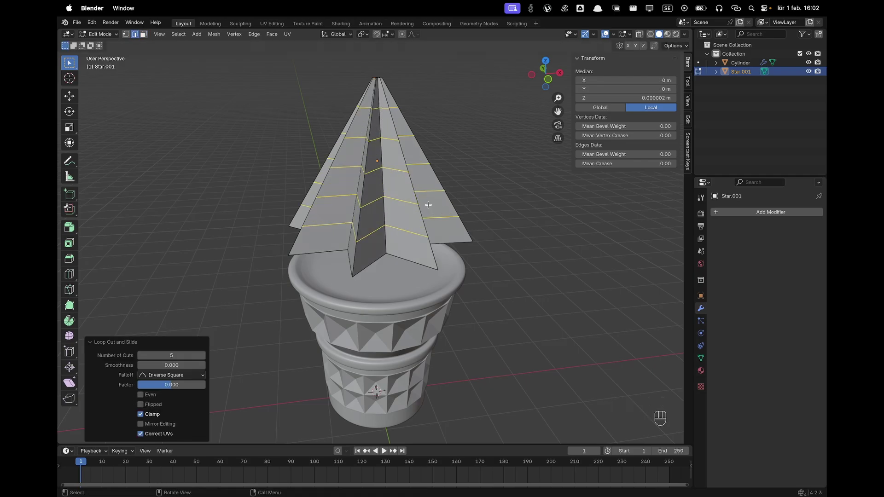
# Step: Select the small top faces, enable proportional editing and rotate them about -112° around Z with a proportional size of about 3.8, twisting the body into a swirl
pyautogui.moveTo(404, 76); pyautogui.dragTo(418, 178, button='middle')
pyautogui.press('3')
pyautogui.scroll(7, 383, 109)
pyautogui.scroll(-4, 405, 111)
pyautogui.keyDown('alt'); pyautogui.click(422, 184); pyautogui.keyUp('alt')
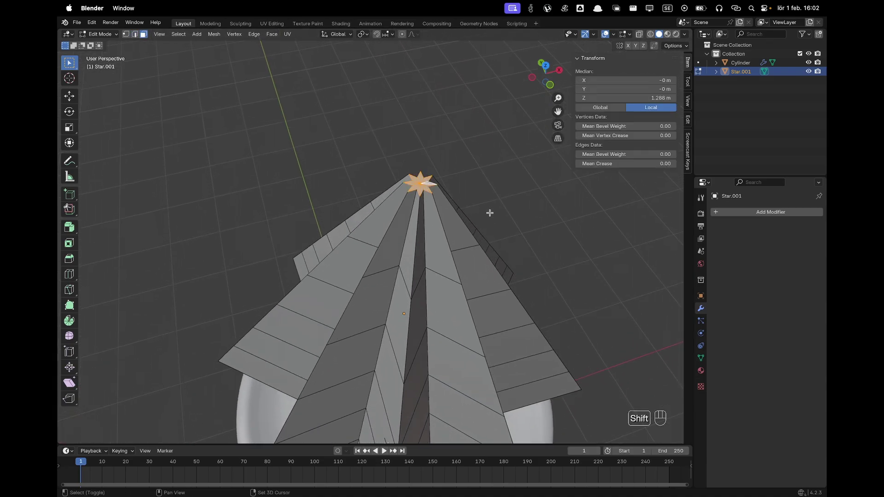
pyautogui.keyDown('shift'); pyautogui.moveTo(489, 214); pyautogui.dragTo(477, 184, button='middle'); pyautogui.keyUp('shift')
pyautogui.scroll(-3, 473, 178)
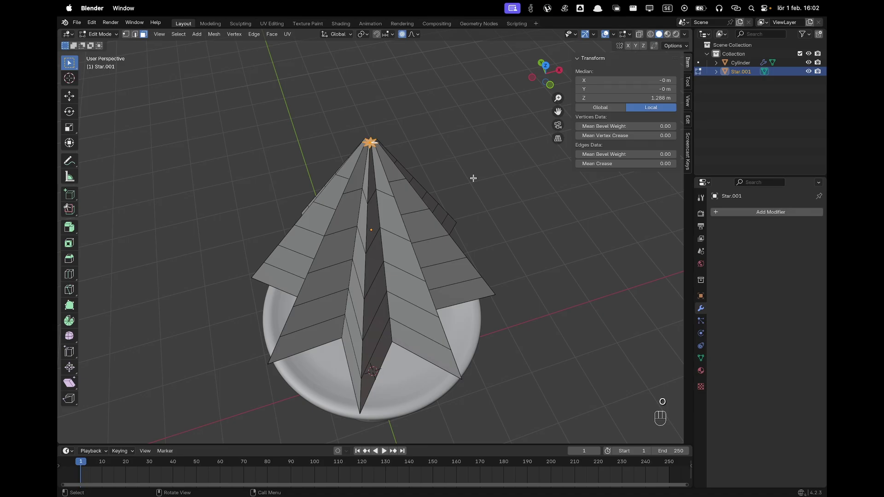
pyautogui.scroll(-3, 470, 177)
pyautogui.keyDown('shift'); pyautogui.moveTo(475, 203); pyautogui.dragTo(471, 193, button='middle'); pyautogui.keyUp('shift')
pyautogui.moveTo(472, 201); pyautogui.dragTo(465, 185, button='middle')
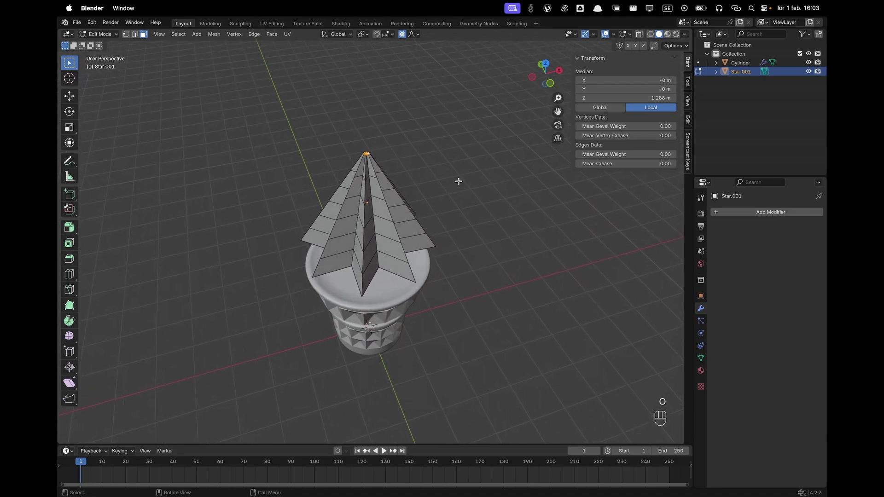
pyautogui.press('r')
pyautogui.press('z')
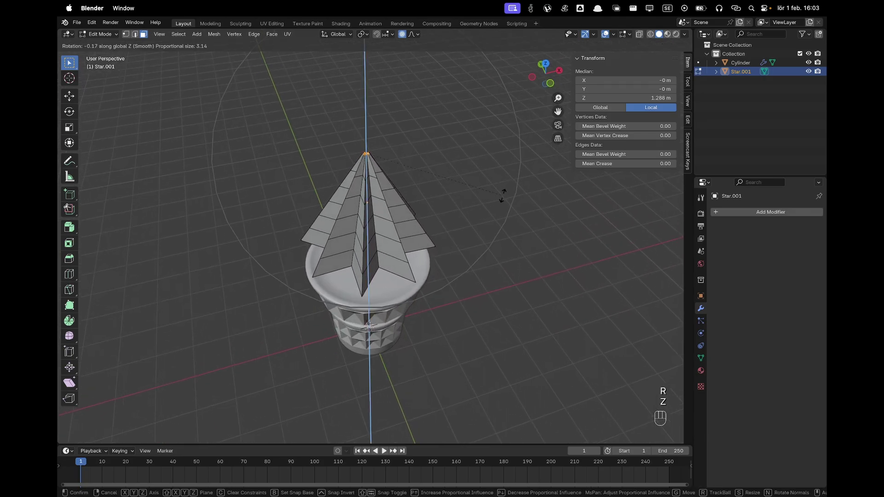
pyautogui.scroll(5, 502, 195)
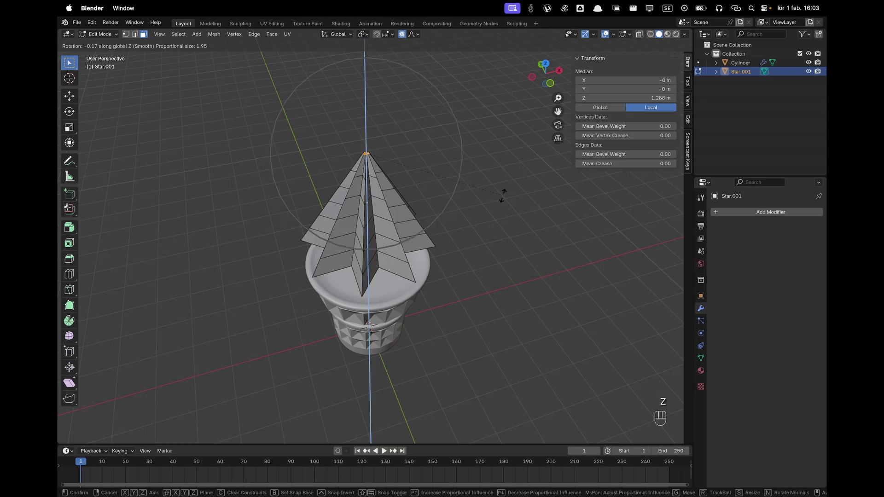
pyautogui.scroll(3, 503, 195)
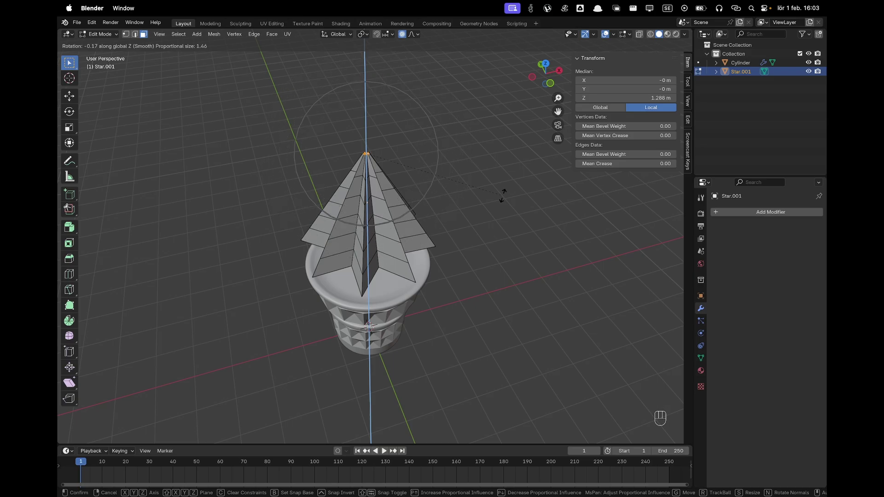
pyautogui.scroll(2, 503, 195)
pyautogui.scroll(-1, 502, 195)
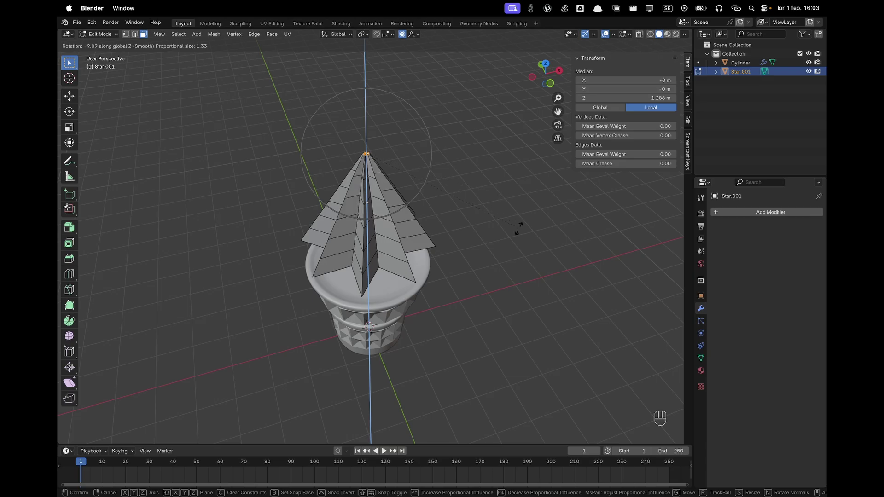
pyautogui.scroll(-7, 517, 228)
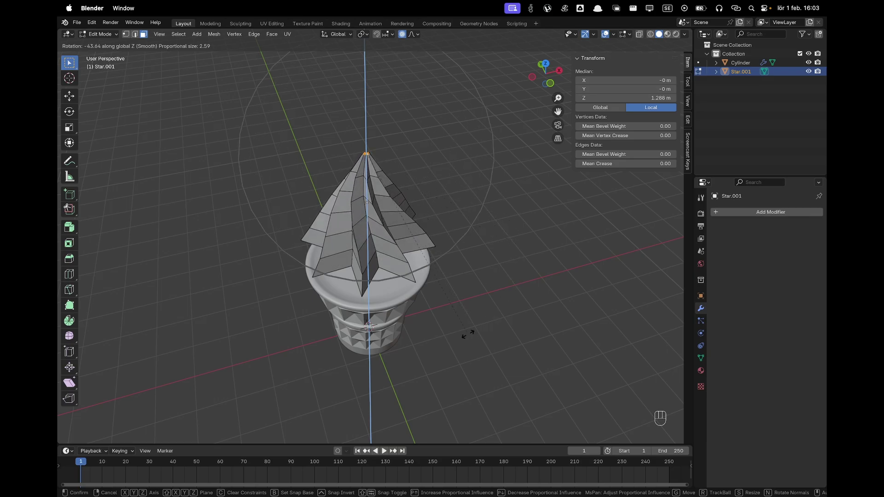
pyautogui.scroll(-3, 454, 361)
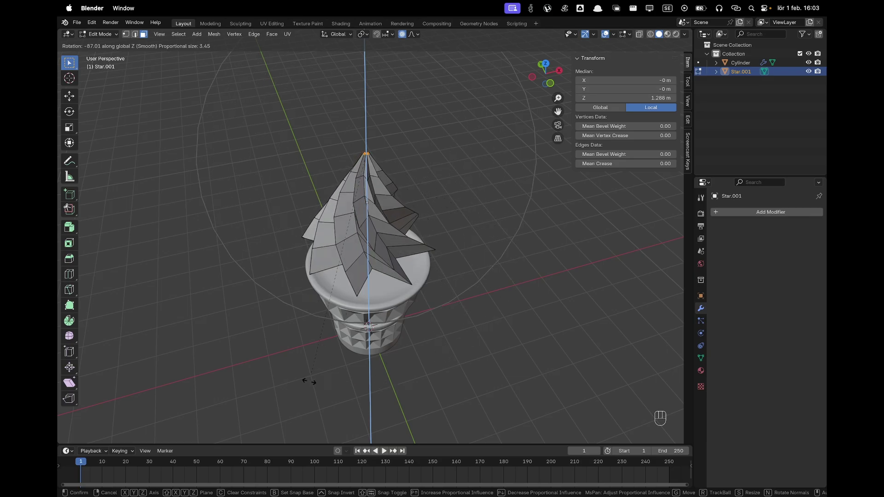
pyautogui.scroll(-1, 255, 366)
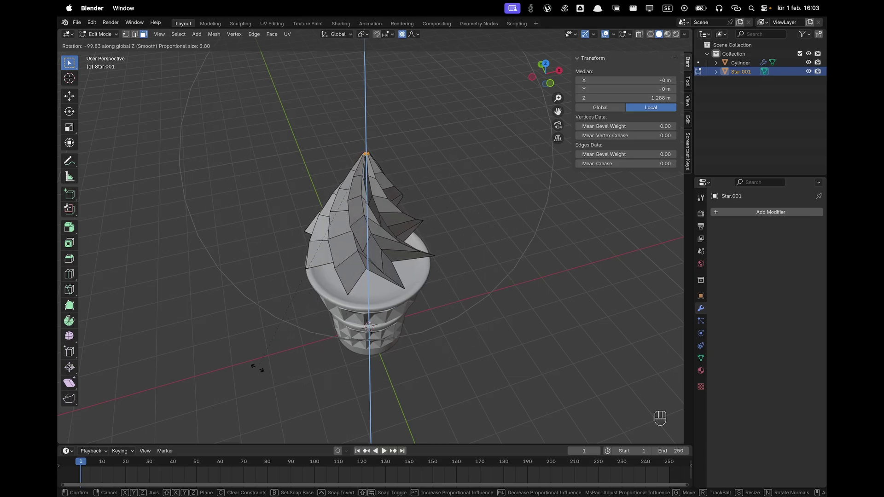
pyautogui.click(214, 341)
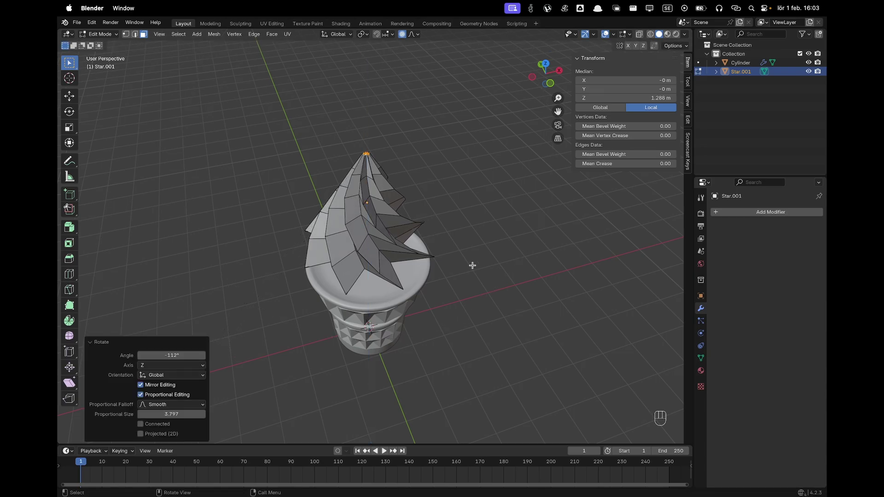
# Step: In front view, move the swirl's tip about 0.09 m along X and 0.34 m up with a proportional size of 1
pyautogui.press('`')
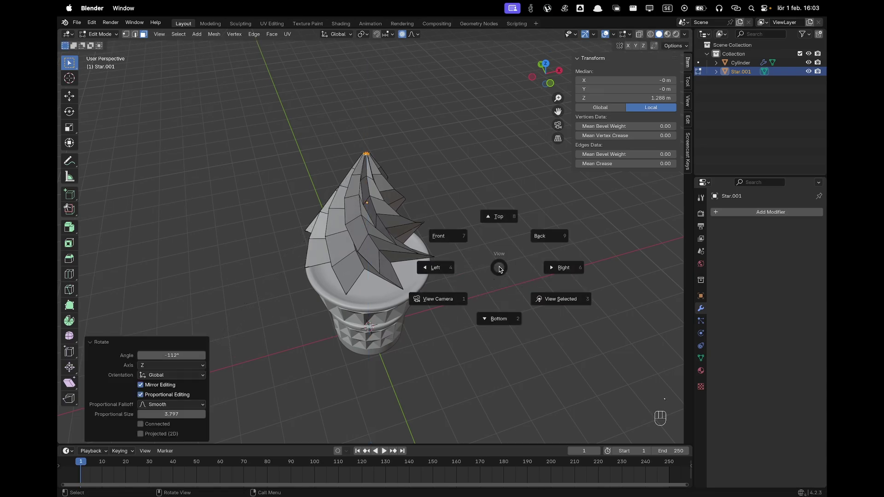
pyautogui.click(466, 244)
pyautogui.scroll(4, 417, 212)
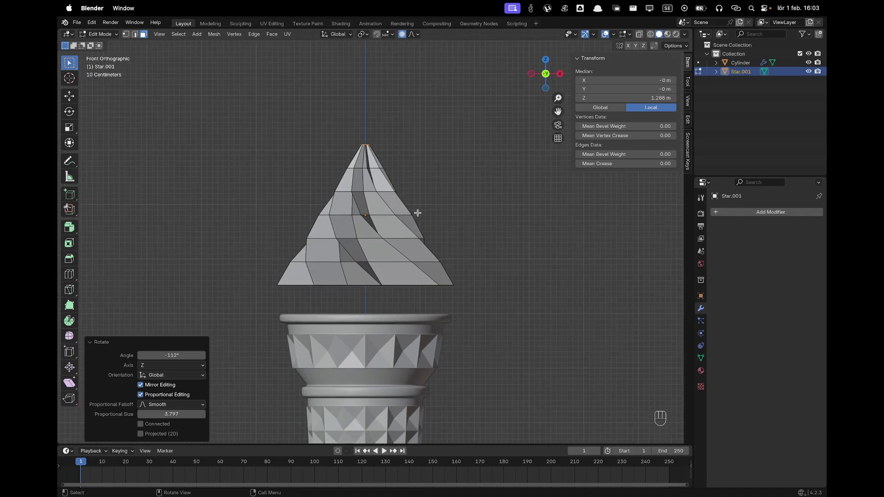
pyautogui.scroll(-3, 417, 157)
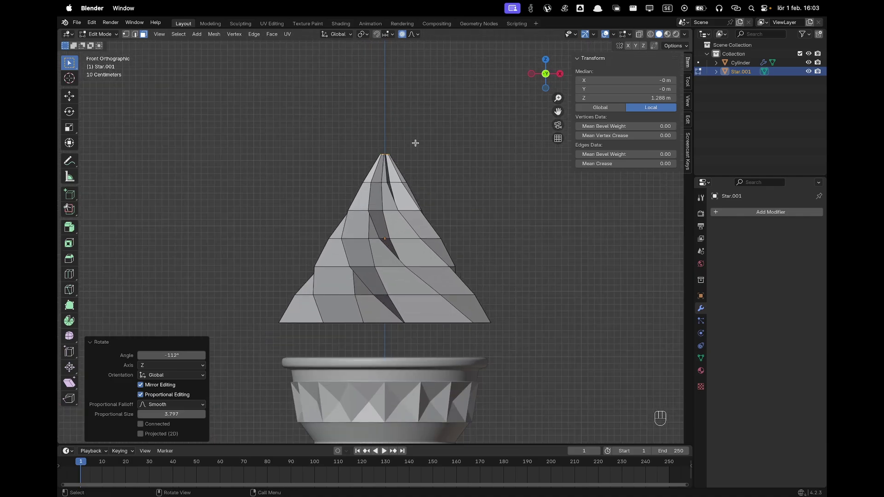
pyautogui.press('g')
pyautogui.scroll(3, 419, 169)
pyautogui.scroll(5, 420, 164)
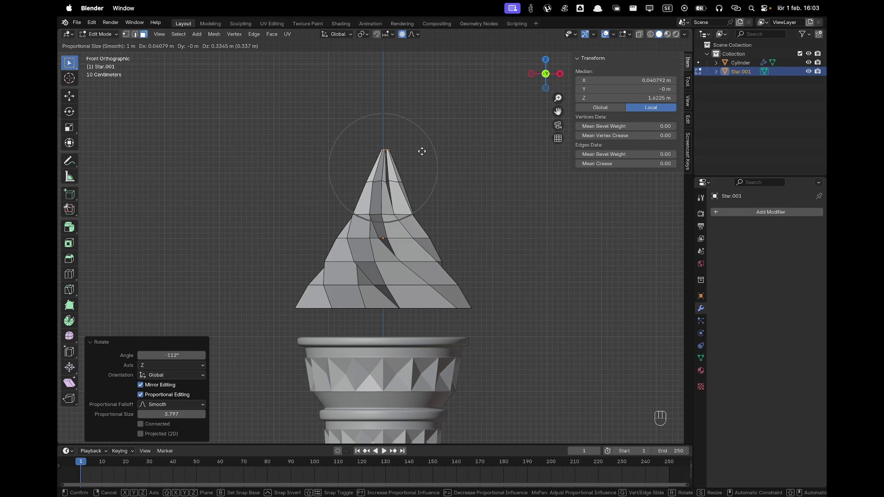
pyautogui.click(425, 151)
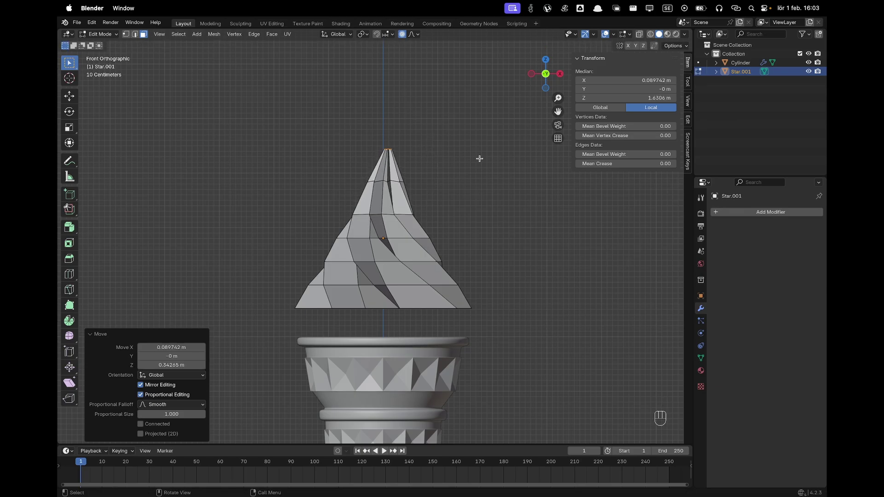
# Step: Shift the swirl's tip a further 0.35 m along X and 0.13 m up with a proportional size of about 1.95
pyautogui.press('g')
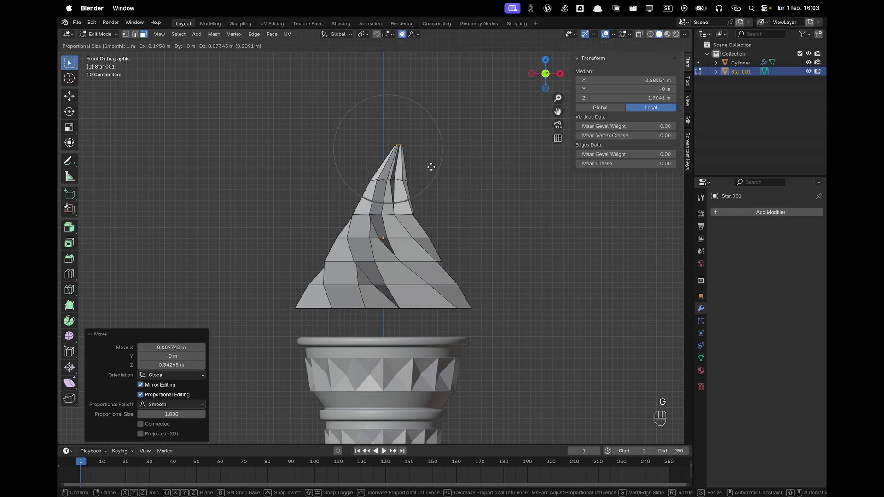
pyautogui.scroll(-7, 432, 165)
pyautogui.click(440, 164)
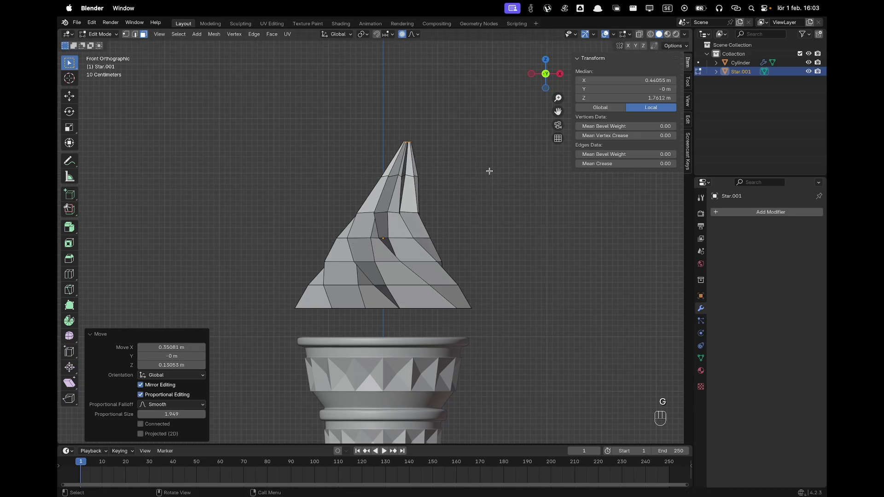
# Step: Tilt the swirl's tip slightly clockwise with proportional size about 2.14, and move it about 0.18 m along X and 0.18 m down
pyautogui.press('r')
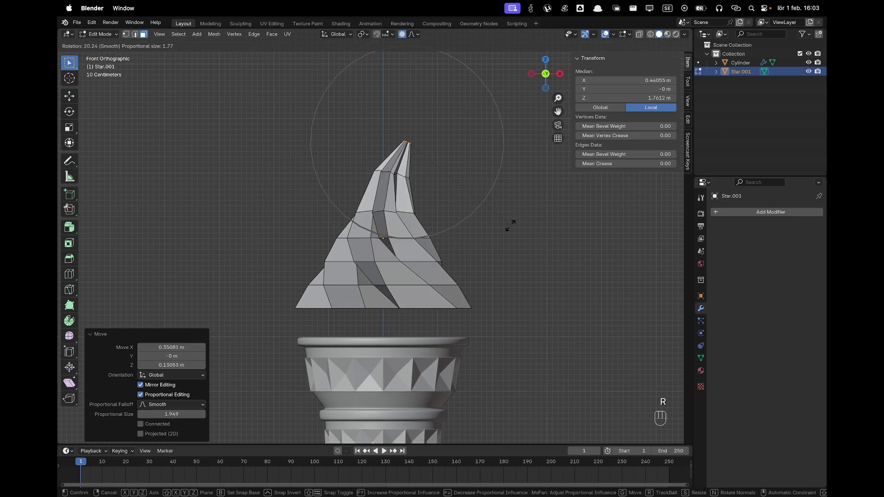
pyautogui.scroll(2, 513, 225)
pyautogui.scroll(-3, 517, 217)
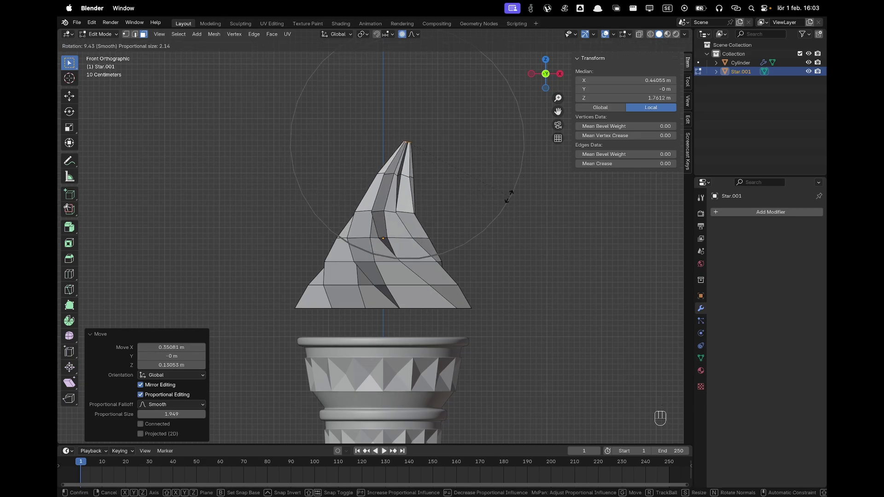
pyautogui.click(510, 207)
pyautogui.press('g')
pyautogui.click(503, 198)
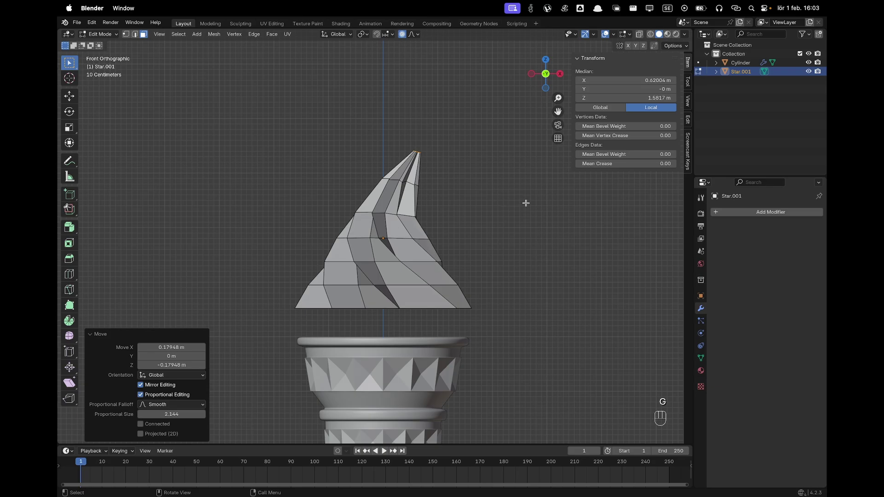
# Step: Rotate the swirl's tip 13.4° with a proportional size of about 1.46, then turn off proportional editing and shrink the tip
pyautogui.press('r')
pyautogui.scroll(4, 525, 216)
pyautogui.click(521, 239)
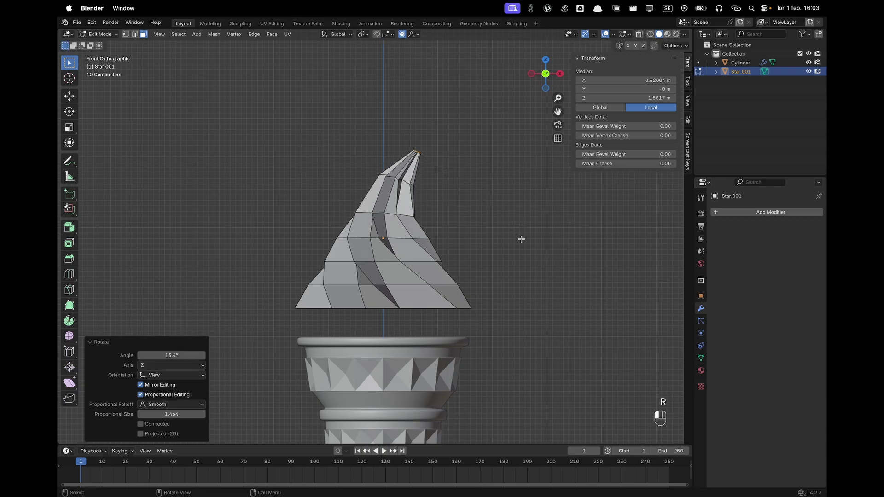
pyautogui.press('o')
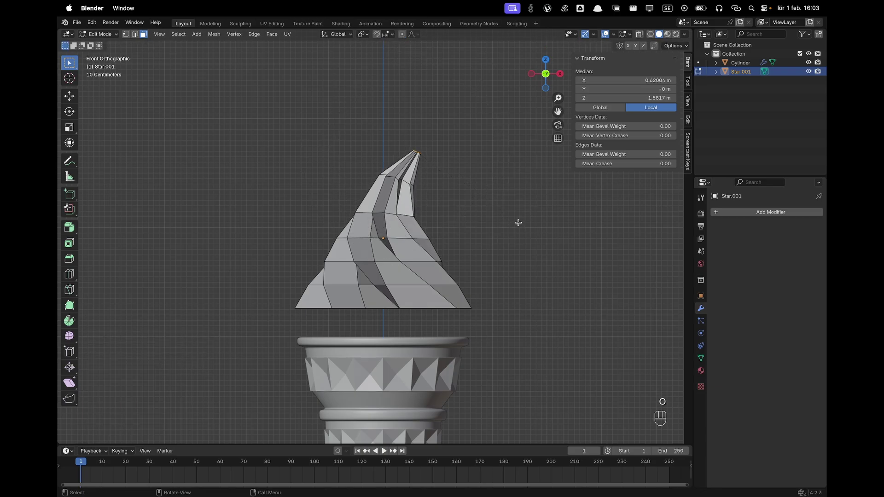
pyautogui.press('s')
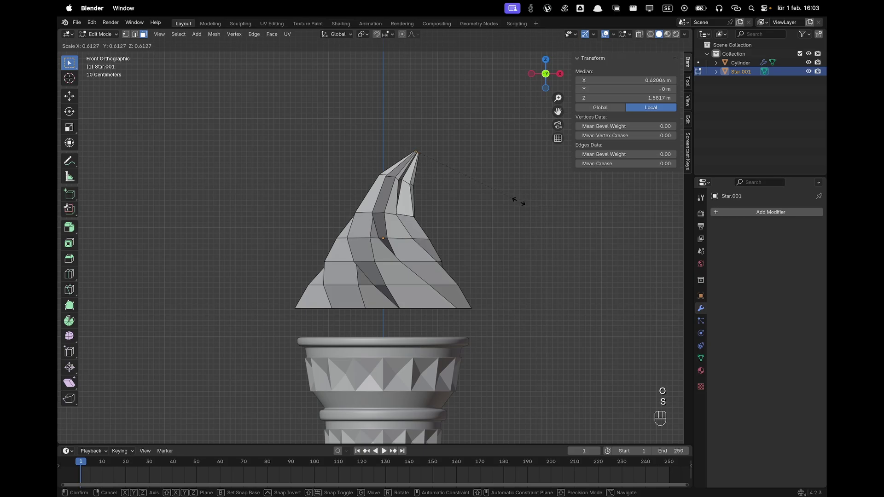
pyautogui.click(470, 181)
# Step: Add a Subdivision modifier to the swirl with viewport and render levels both set to 3
pyautogui.press('Tab')
pyautogui.scroll(-2, 440, 184)
pyautogui.scroll(5, 440, 184)
pyautogui.moveTo(441, 184); pyautogui.dragTo(462, 192, button='middle')
pyautogui.scroll(-2, 462, 193)
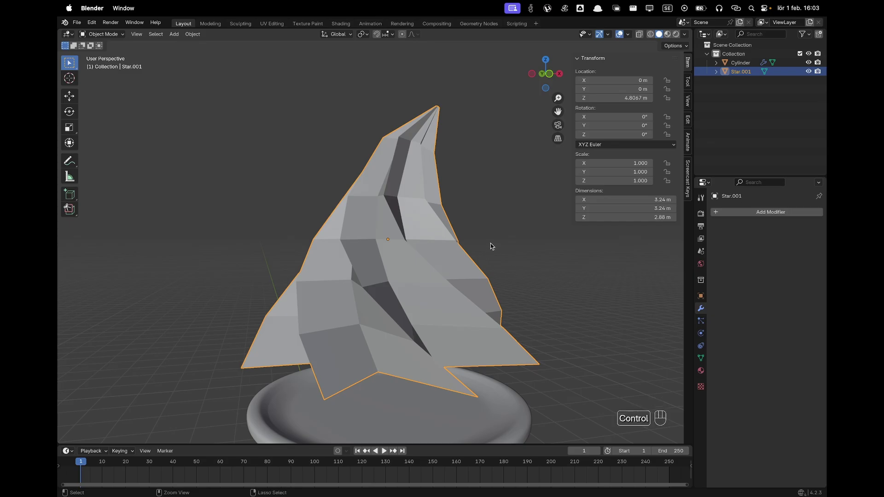
pyautogui.hotkey('ctrl', '3')
pyautogui.scroll(-4, 491, 246)
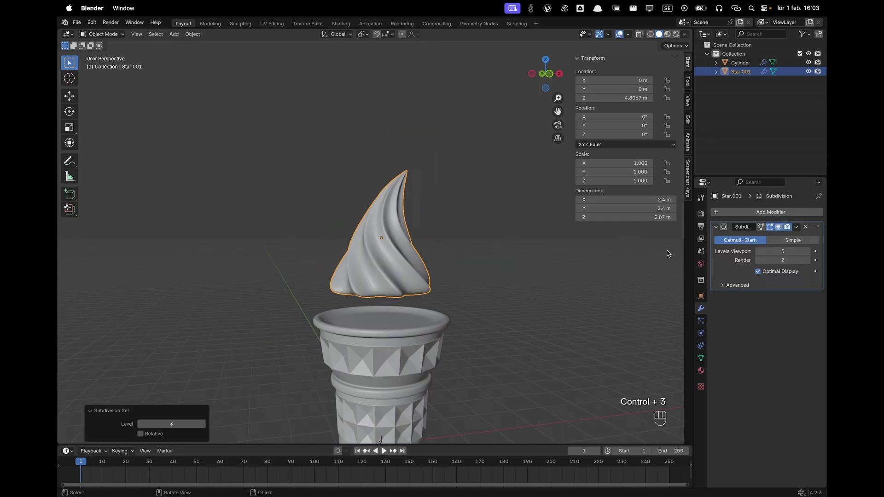
pyautogui.click(808, 260)
# Step: Shade the swirl auto smooth at 30° and inspect it together with the cup
pyautogui.rightClick(389, 259)
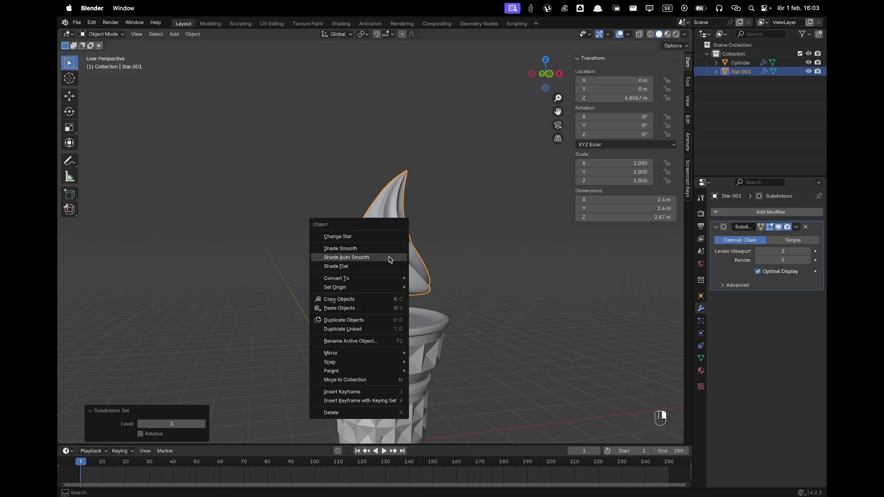
pyautogui.click(389, 259)
pyautogui.scroll(3, 461, 262)
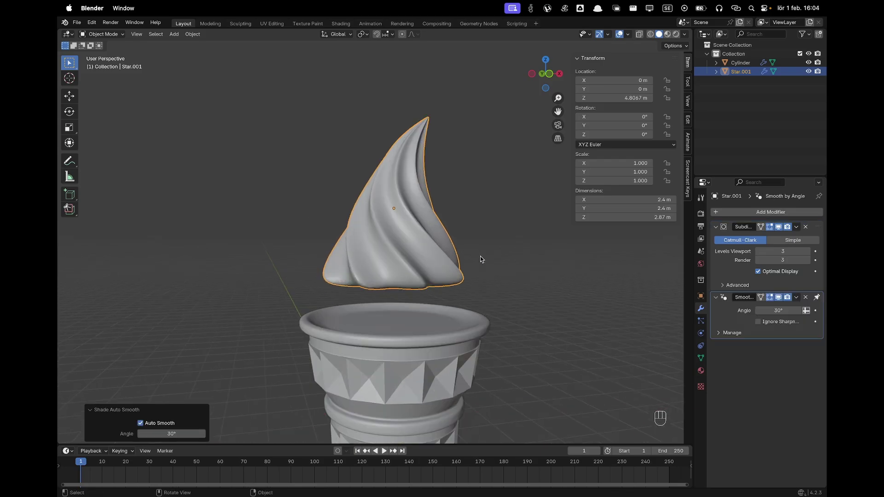
pyautogui.moveTo(535, 266)
pyautogui.mouseDown(button='middle')
pyautogui.moveTo(478, 262)
pyautogui.moveTo(507, 283)
pyautogui.moveTo(473, 257)
pyautogui.mouseUp(button='middle')
pyautogui.press('z')
pyautogui.press('Escape')
pyautogui.scroll(-3, 507, 262)
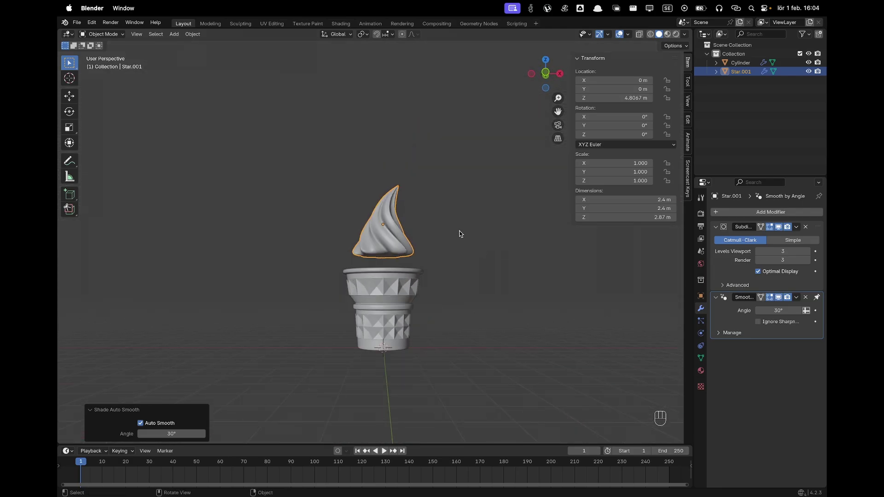
pyautogui.scroll(3, 458, 236)
# Step: In top view, scale the swirl's whole mesh up by about 1.47 so it extends over the cup's rim
pyautogui.press('`')
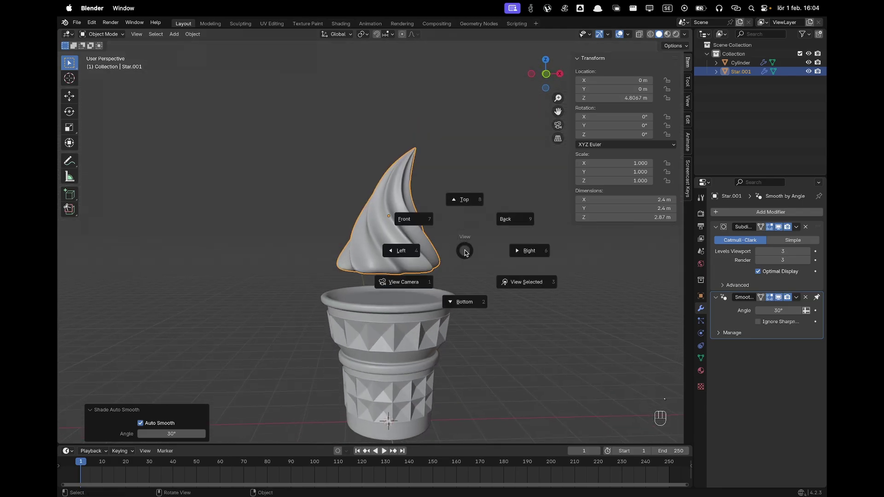
pyautogui.click(465, 203)
pyautogui.scroll(2, 413, 263)
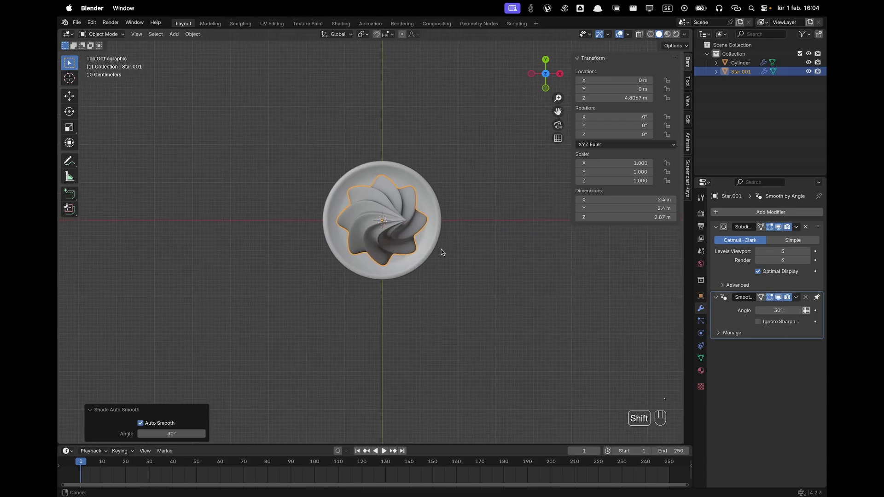
pyautogui.scroll(-1, 442, 251)
pyautogui.scroll(2, 460, 248)
pyautogui.press('Tab')
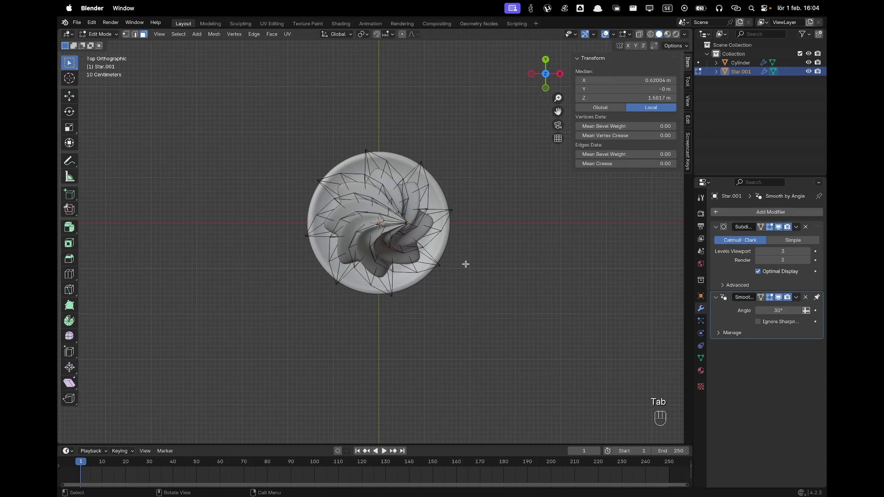
pyautogui.press('a')
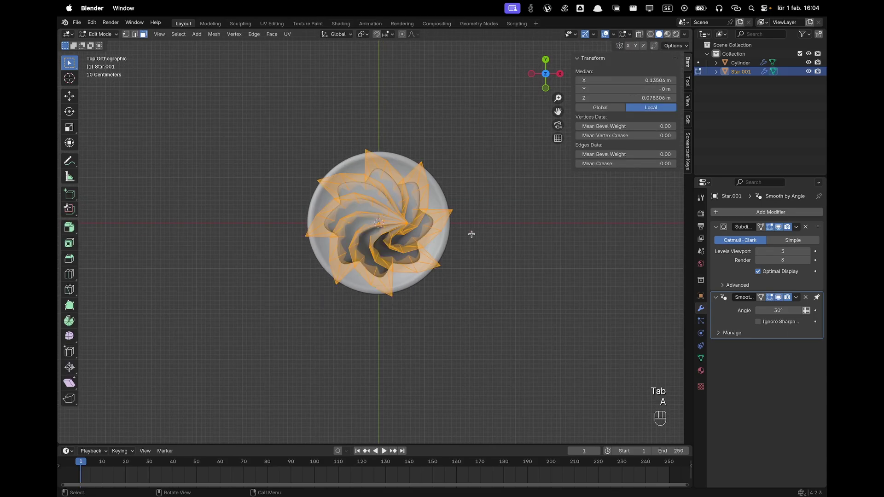
pyautogui.press('s')
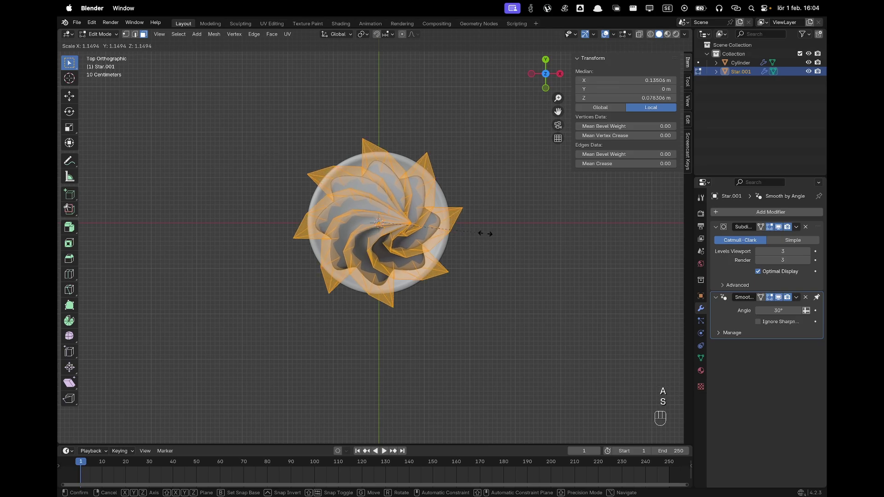
pyautogui.click(513, 234)
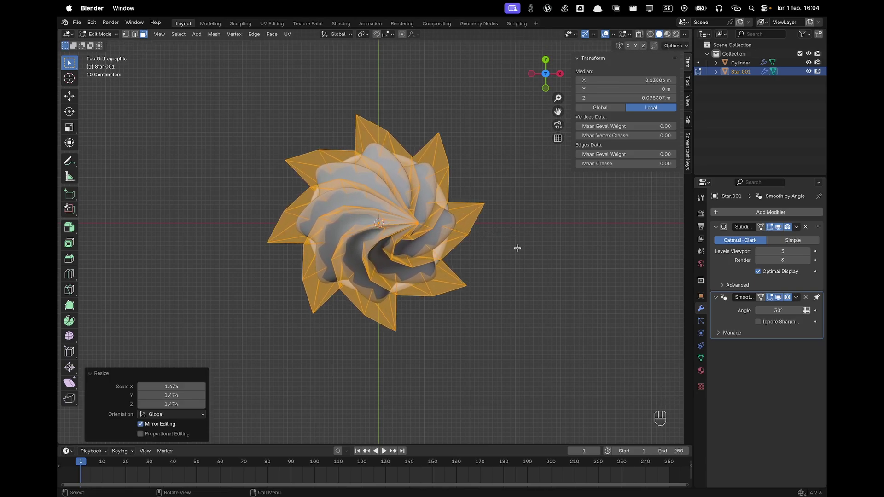
# Step: Flatten the swirl's whole mesh along Z by a factor of about 0.76
pyautogui.moveTo(517, 247); pyautogui.dragTo(544, 238, button='middle')
pyautogui.scroll(-5, 517, 267)
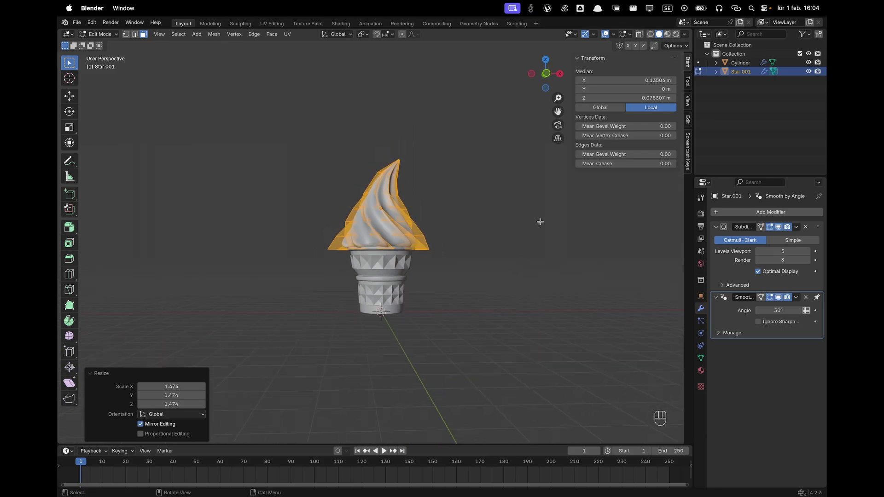
pyautogui.press('s')
pyautogui.press('z')
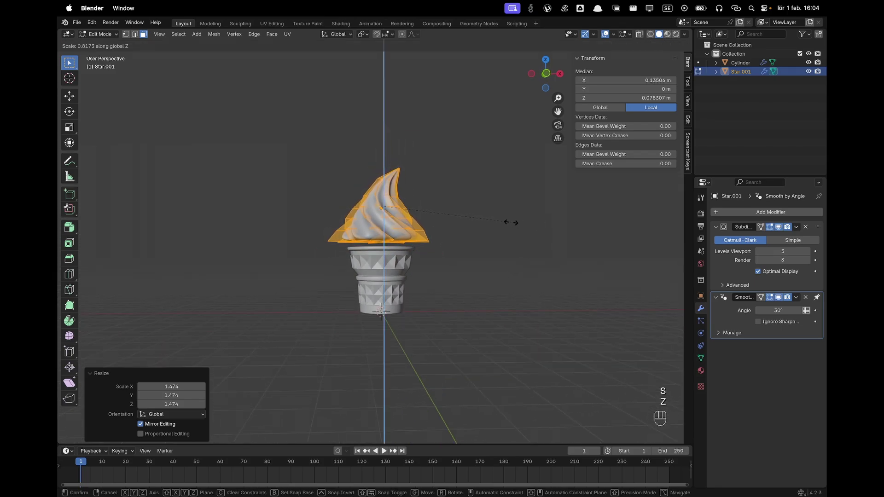
pyautogui.click(502, 223)
pyautogui.scroll(3, 422, 232)
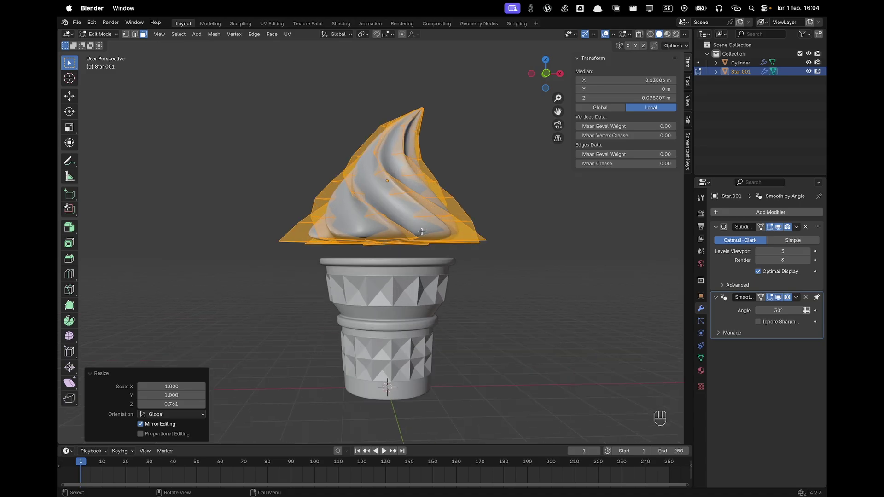
# Step: Raise the swirl object along Z until its underside is well clear of the cup
pyautogui.moveTo(413, 239); pyautogui.dragTo(415, 227, button='middle')
pyautogui.press('Tab')
pyautogui.press('g')
pyautogui.press('z')
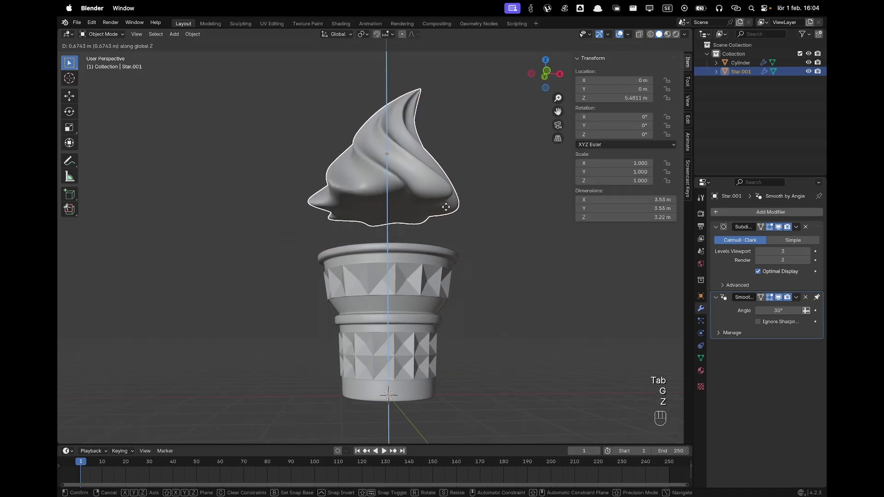
pyautogui.click(444, 196)
# Step: Extrude the swirl's star-shaped bottom face about 0.33 m down and scale it to about 0.67
pyautogui.press('Tab')
pyautogui.click(406, 198)
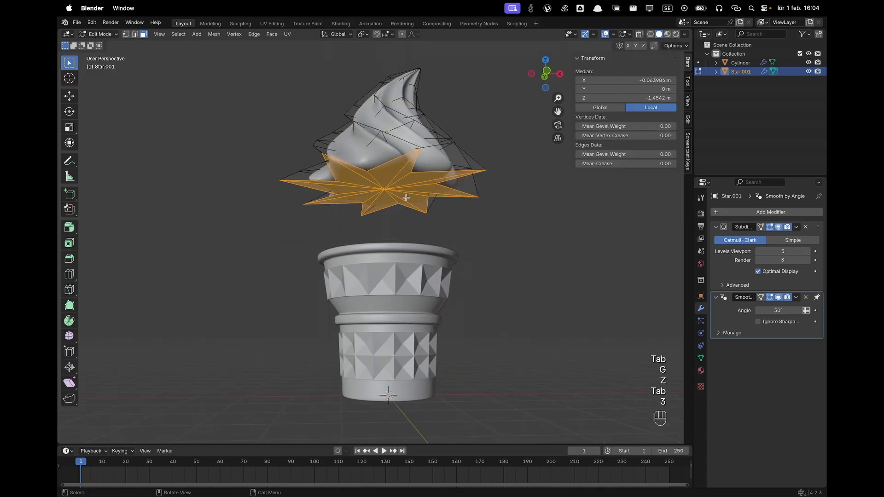
pyautogui.press('e')
pyautogui.press('z')
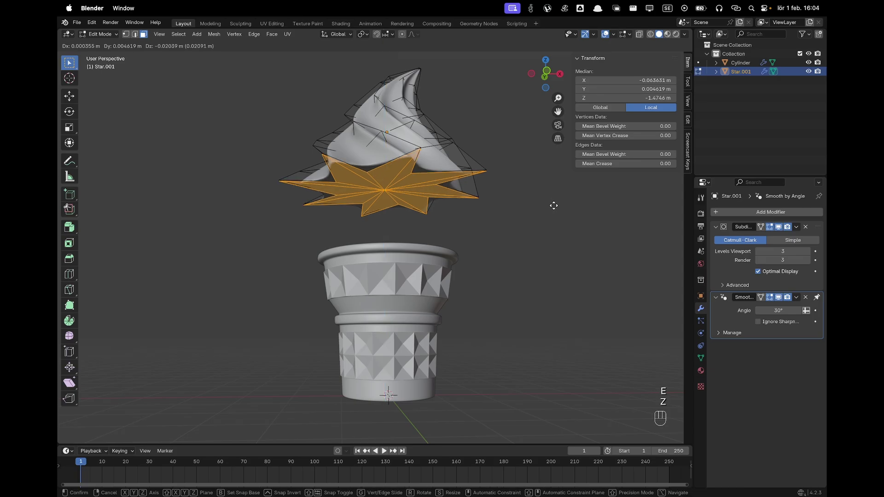
pyautogui.click(554, 212)
pyautogui.press('s')
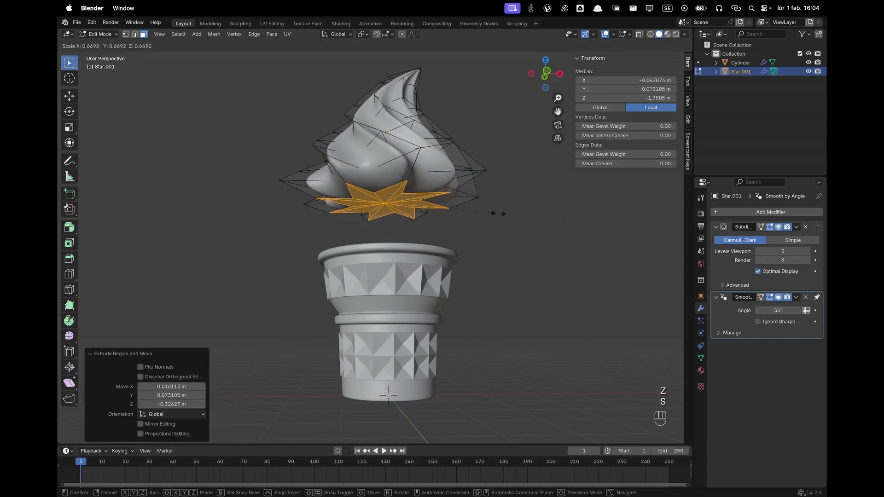
pyautogui.click(497, 213)
# Step: Lower the swirl object along Z to about 4.49 m so it sits on the cup's rim
pyautogui.press('g')
pyautogui.press('z')
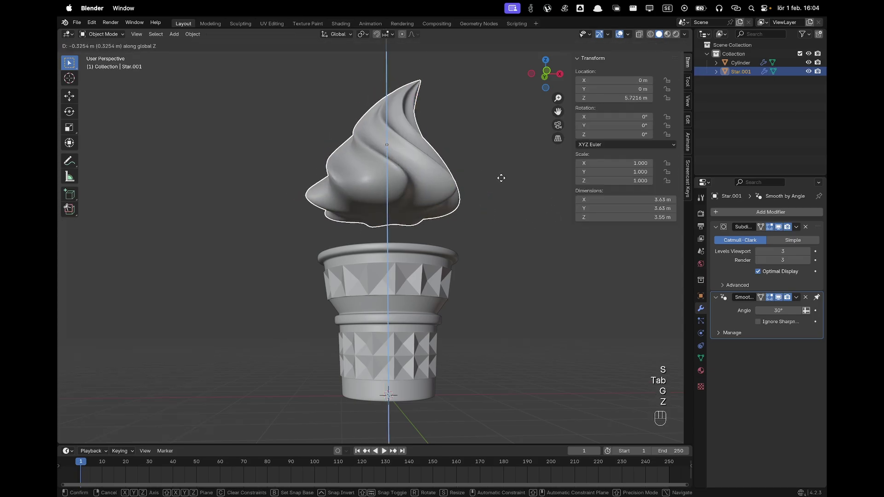
pyautogui.click(503, 218)
pyautogui.click(521, 202)
pyautogui.moveTo(521, 199); pyautogui.dragTo(449, 238, button='middle')
pyautogui.scroll(-2, 504, 229)
pyautogui.scroll(-1, 493, 241)
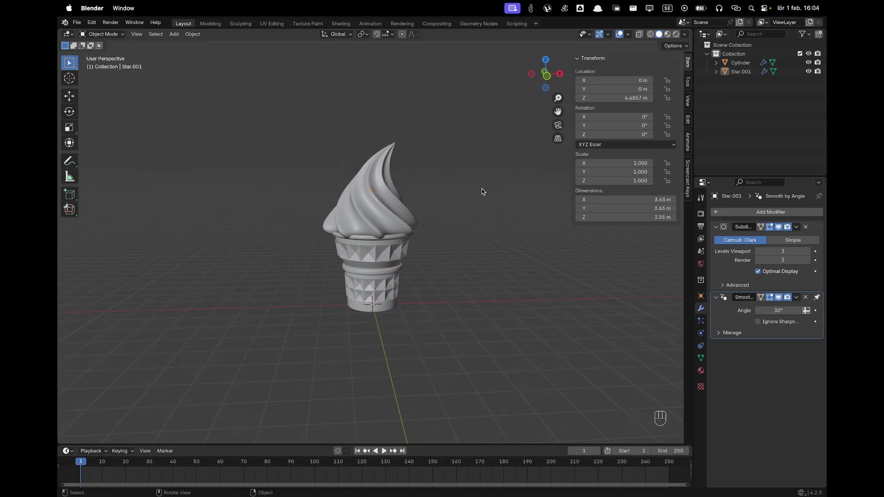
# Step: Add a camera from the front view and move it about -10.07 m along Y
pyautogui.press('`')
pyautogui.click(443, 166)
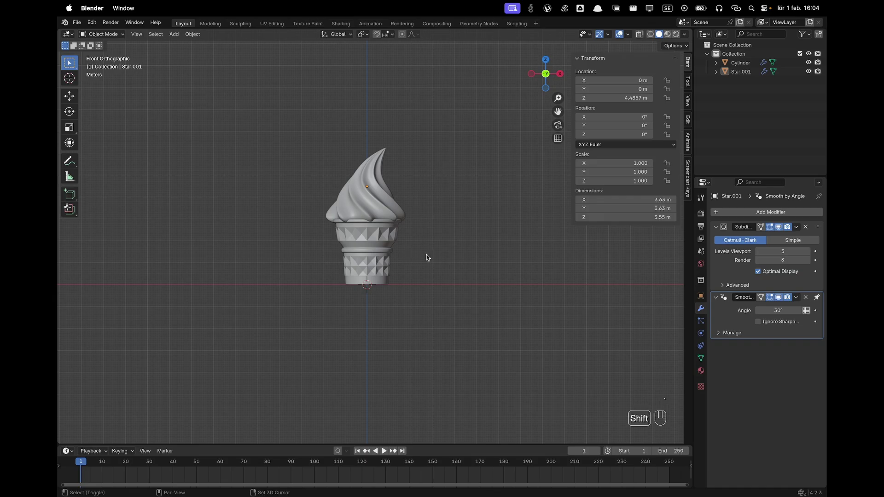
pyautogui.keyDown('shift'); pyautogui.moveTo(426, 253); pyautogui.dragTo(480, 211, button='middle'); pyautogui.keyUp('shift')
pyautogui.hotkey('shift', 'a')
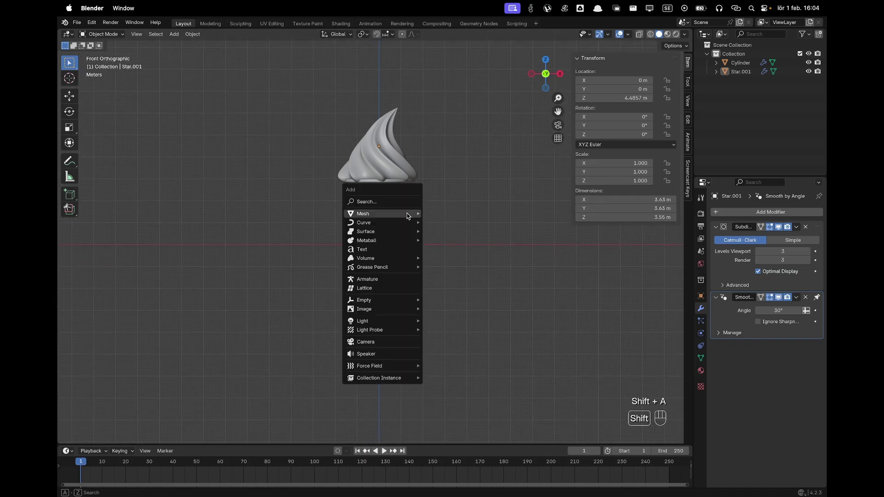
pyautogui.click(394, 348)
pyautogui.moveTo(372, 236); pyautogui.dragTo(410, 262, button='middle')
pyautogui.press('g')
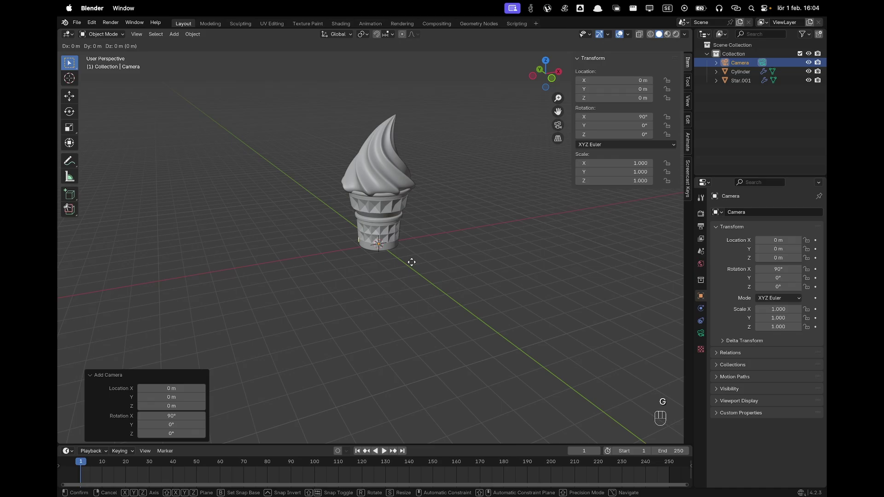
pyautogui.press('y')
pyautogui.click(549, 377)
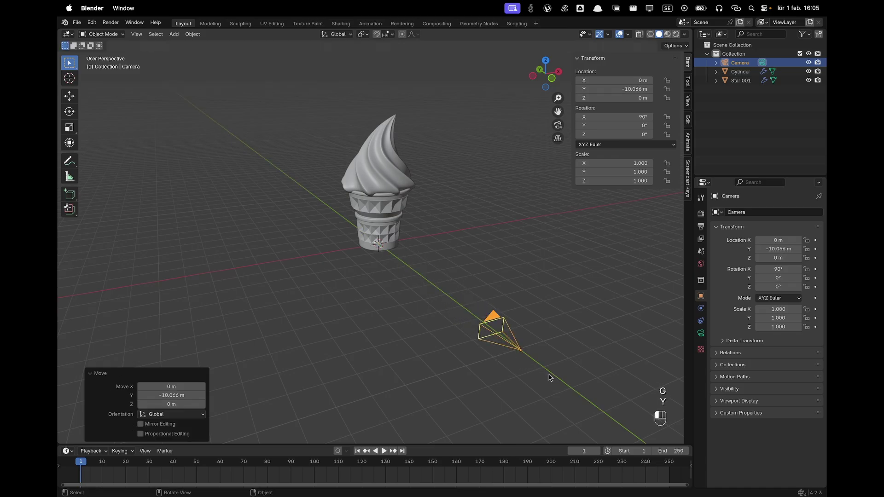
# Step: Look through the camera and set the vertical render resolution to 1920 px for a square frame
pyautogui.press('`')
pyautogui.click(429, 332)
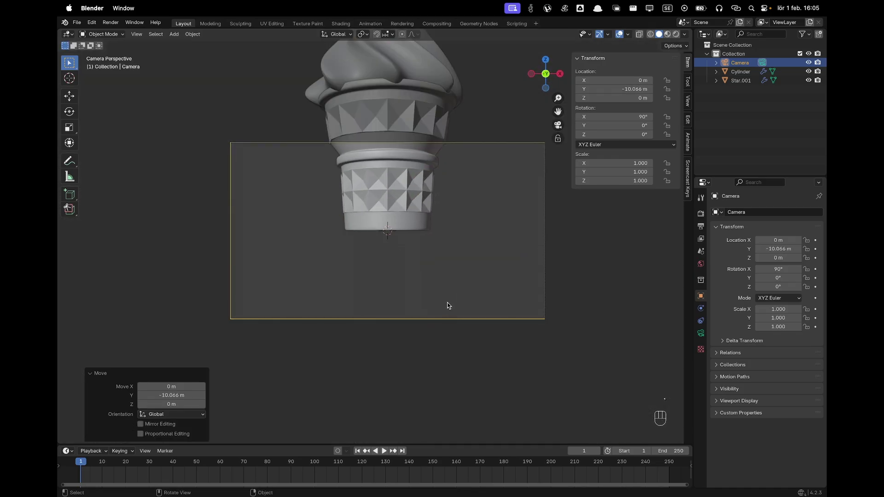
pyautogui.scroll(-2, 449, 306)
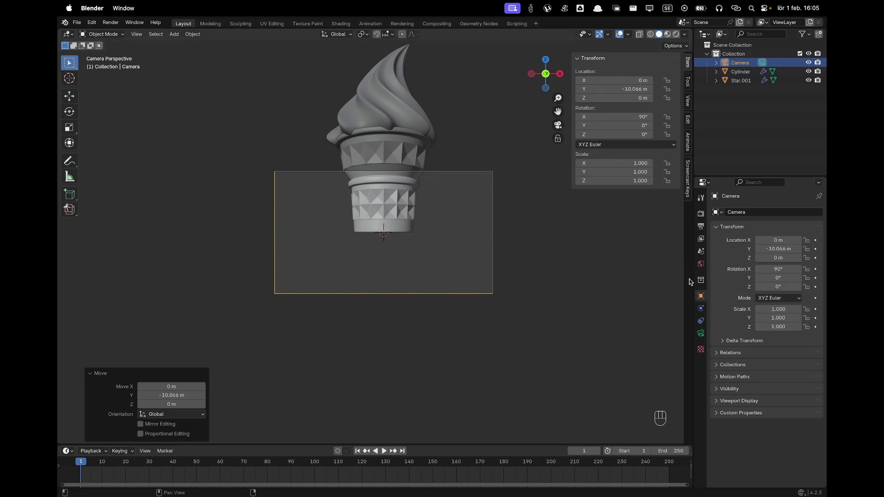
pyautogui.click(701, 227)
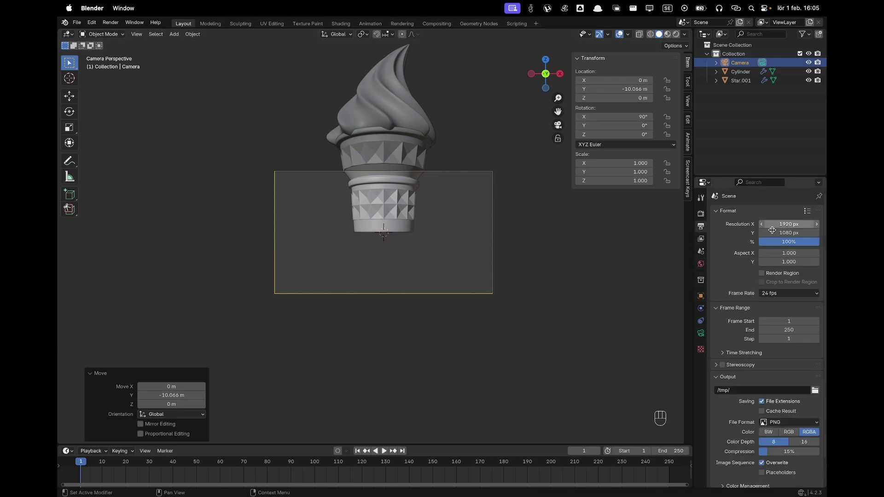
pyautogui.click(778, 233)
pyautogui.write('1920')
pyautogui.press('Return')
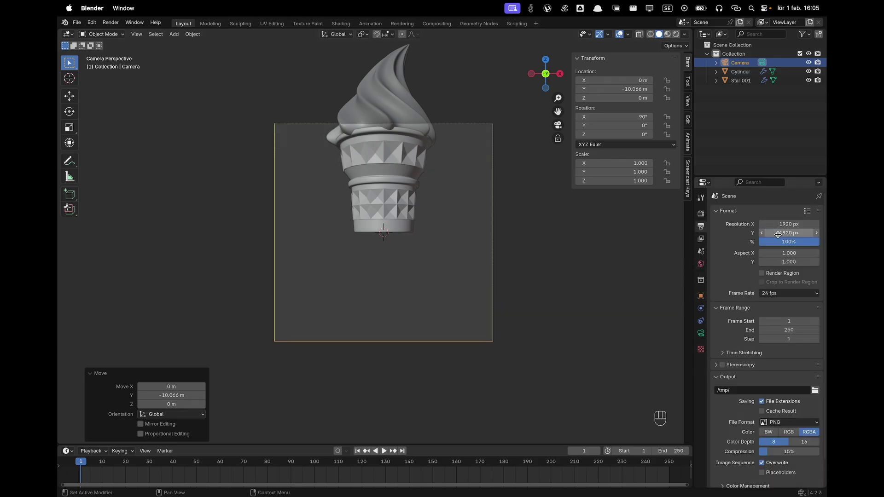
# Step: Pull the camera back about 2.35 m along its local Z axis
pyautogui.press('g')
pyautogui.press('z')
pyautogui.press('z')
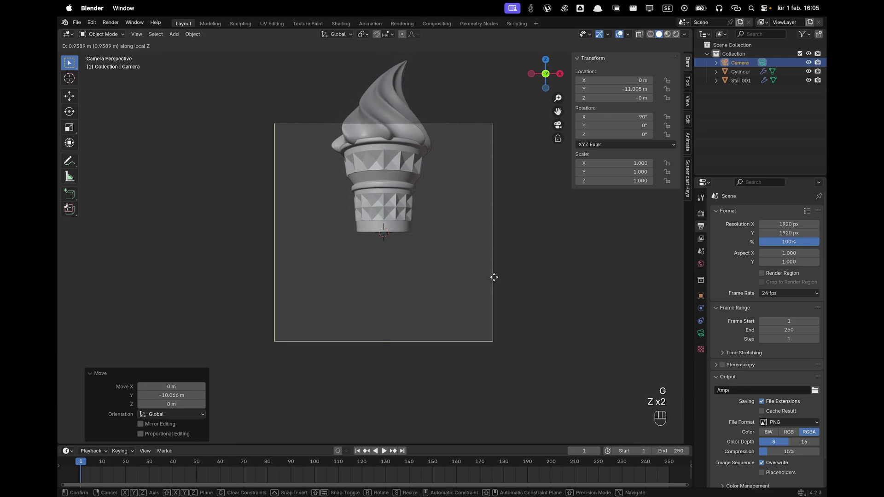
pyautogui.click(497, 292)
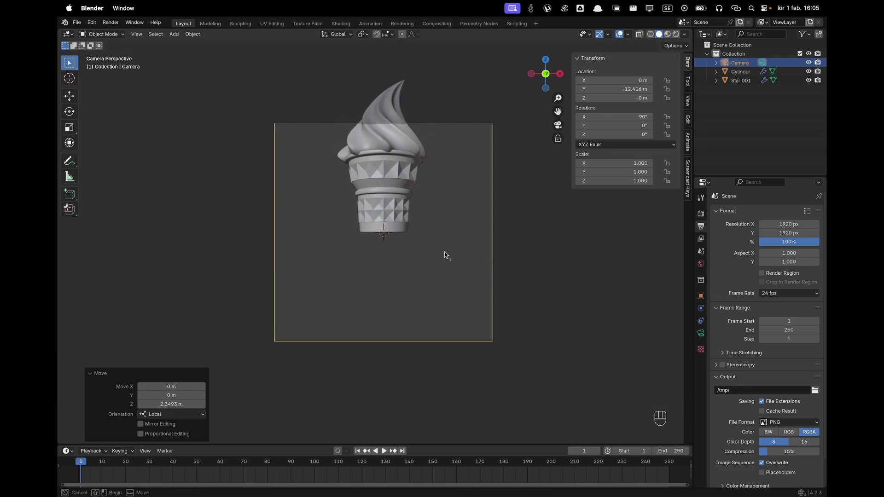
# Step: Select the cup and swirl together and move them about 3 m down along Z to centre them in the camera frame
pyautogui.moveTo(449, 260); pyautogui.dragTo(432, 157)
pyautogui.press('g')
pyautogui.press('z')
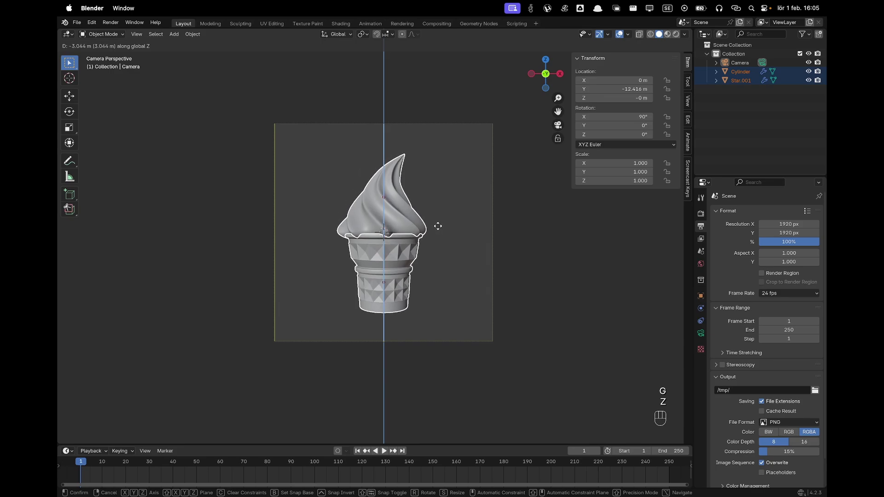
pyautogui.click(438, 223)
pyautogui.click(450, 201)
# Step: Add a plane at the origin and rotate it 90° about the X axis so it stands upright
pyautogui.hotkey('shift', 'a')
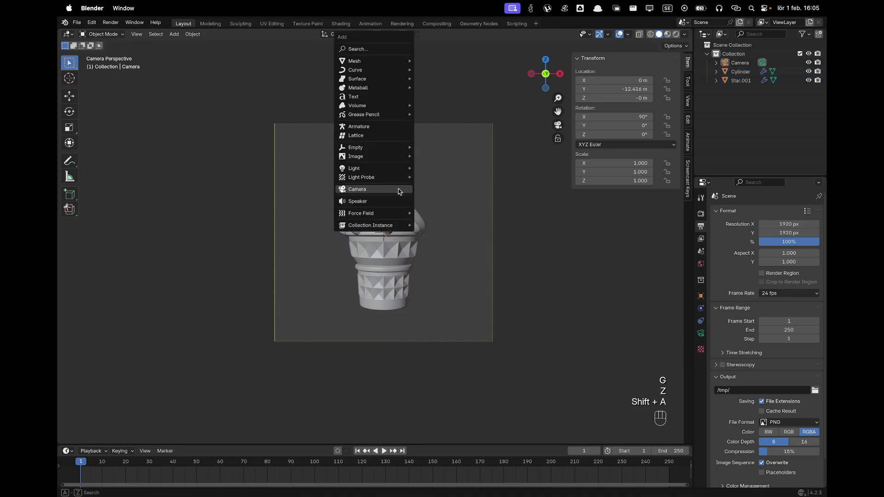
pyautogui.moveTo(392, 65)
pyautogui.click(433, 62)
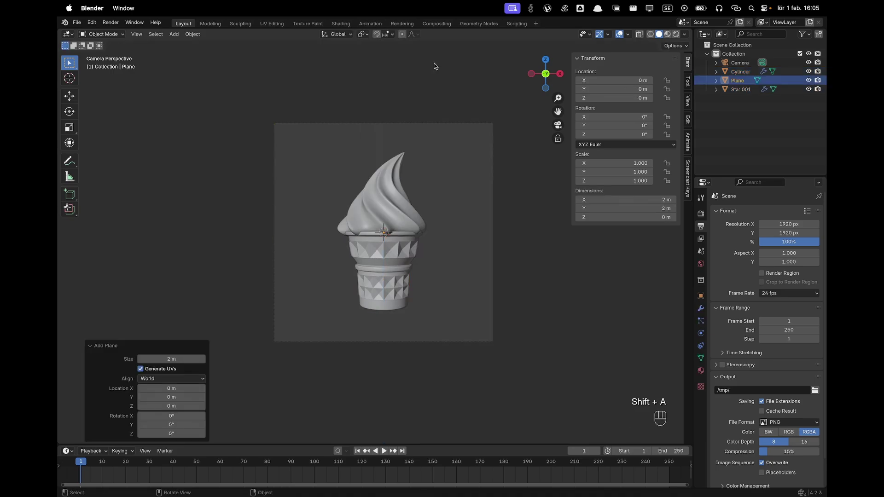
pyautogui.press('r')
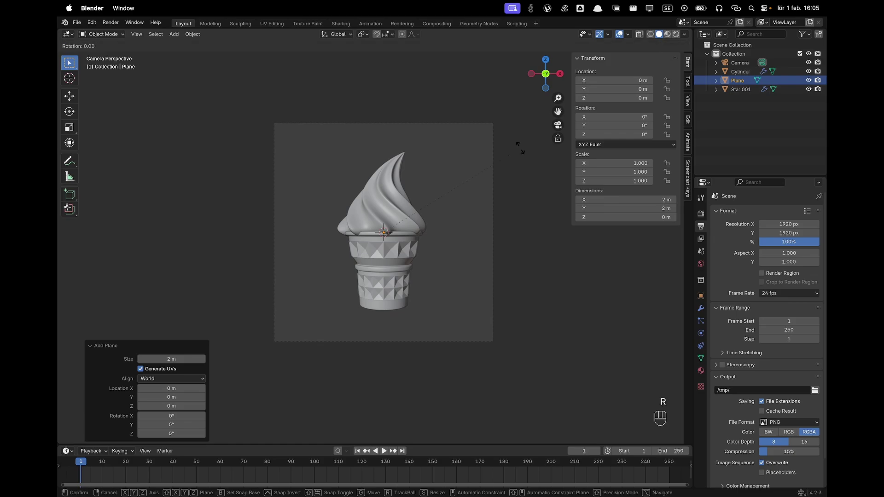
pyautogui.press('x')
pyautogui.press('9')
pyautogui.press('0')
pyautogui.press('Return')
# Step: Move the plane about 14.05 m along Y behind the ice cream and return to the camera view
pyautogui.moveTo(521, 150); pyautogui.dragTo(465, 205, button='middle')
pyautogui.scroll(-3, 466, 206)
pyautogui.press('g')
pyautogui.press('y')
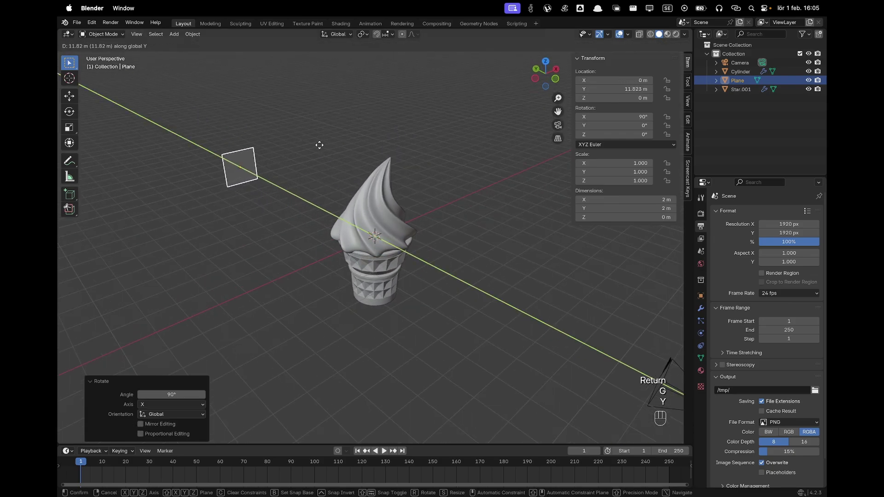
pyautogui.click(308, 138)
pyautogui.press('KP_0')
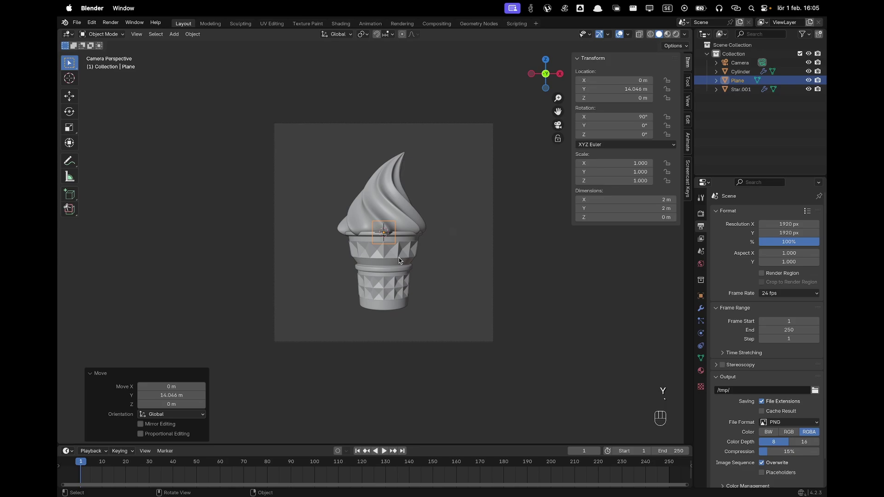
# Step: Scale the plane's mesh up about 11.1 times in Edit Mode so it fills the camera frame as a backdrop
pyautogui.press('Tab')
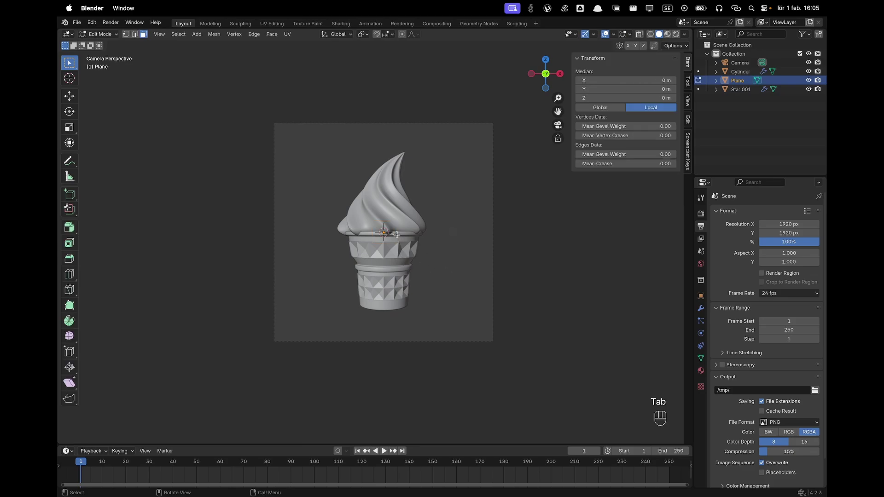
pyautogui.press('a')
pyautogui.press('s')
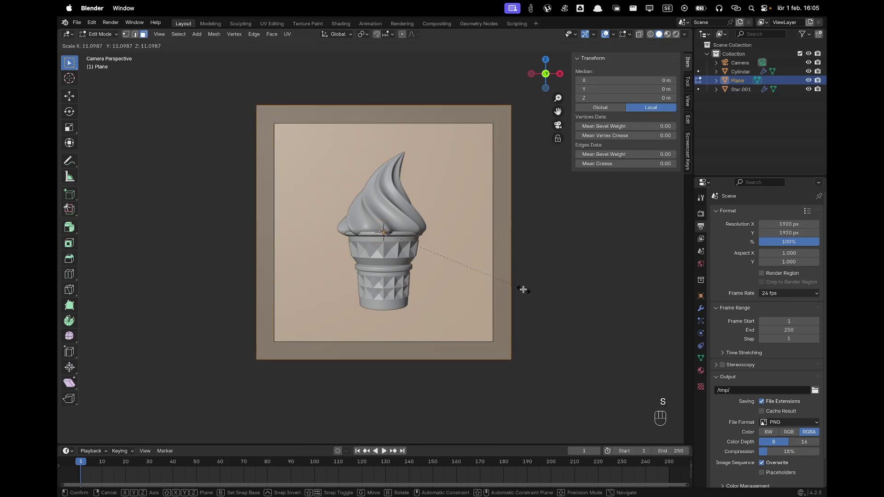
pyautogui.click(593, 291)
pyautogui.press('Tab')
pyautogui.scroll(2, 493, 257)
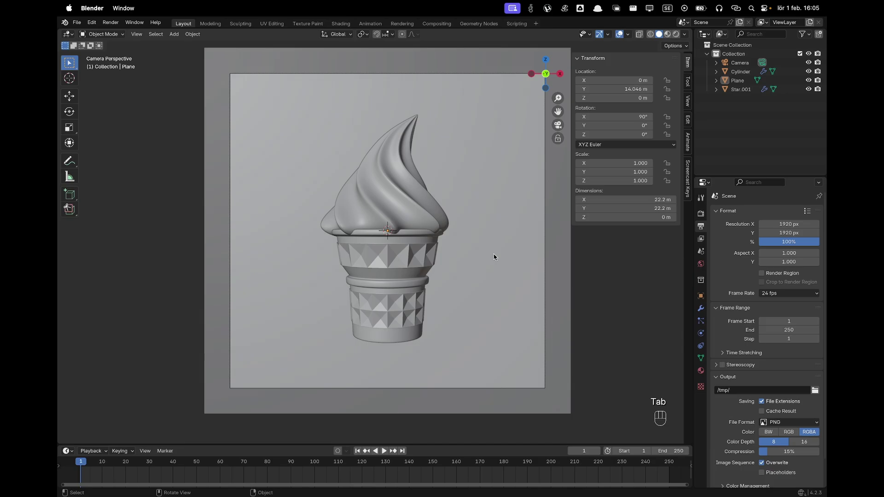
pyautogui.keyDown('shift'); pyautogui.moveTo(494, 257); pyautogui.dragTo(470, 267, button='middle'); pyautogui.keyUp('shift')
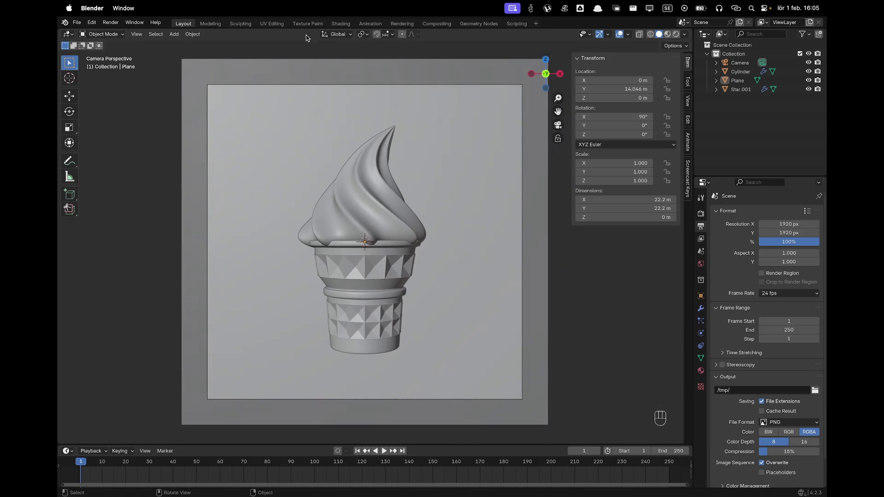
# Step: Switch to the Shading workspace and show the viewport in Material Preview
pyautogui.click(340, 23)
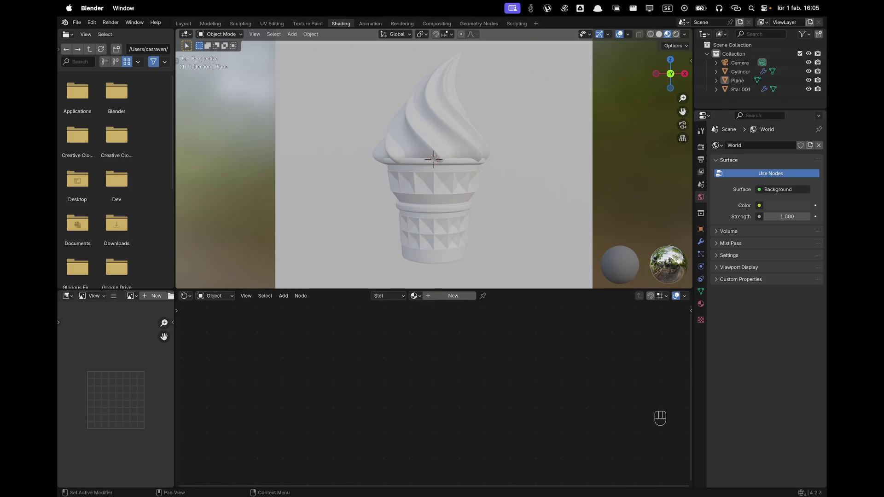
pyautogui.click(528, 134)
pyautogui.press('z')
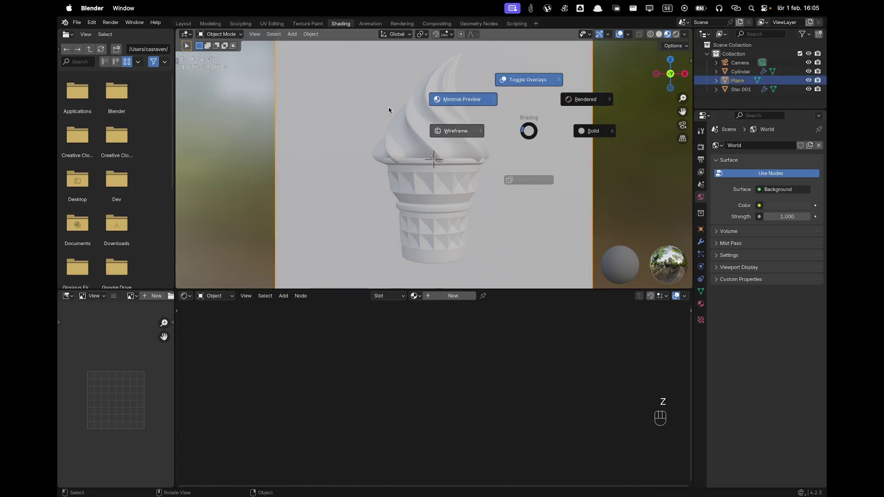
pyautogui.click(366, 115)
pyautogui.press('z')
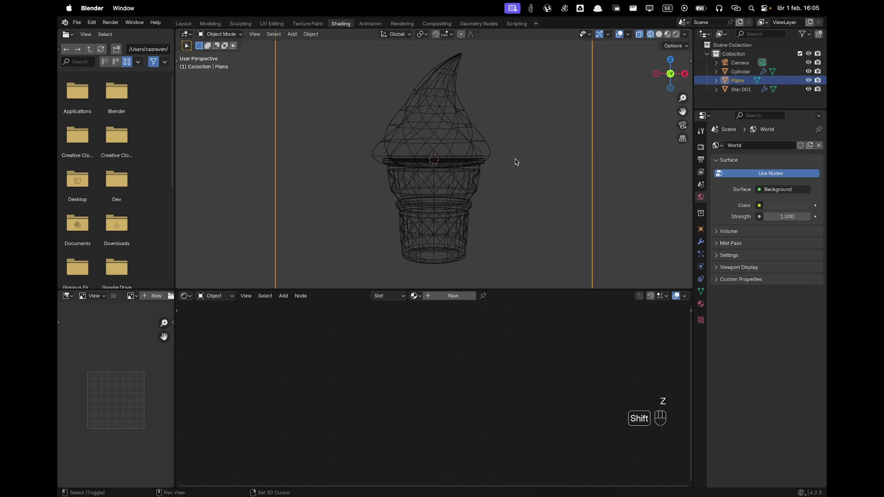
pyautogui.press('z')
pyautogui.click(492, 126)
pyautogui.keyDown('shift'); pyautogui.moveTo(556, 154); pyautogui.dragTo(517, 148, button='middle'); pyautogui.keyUp('shift')
# Step: Give the wafer cup a new material named Cone
pyautogui.click(421, 193)
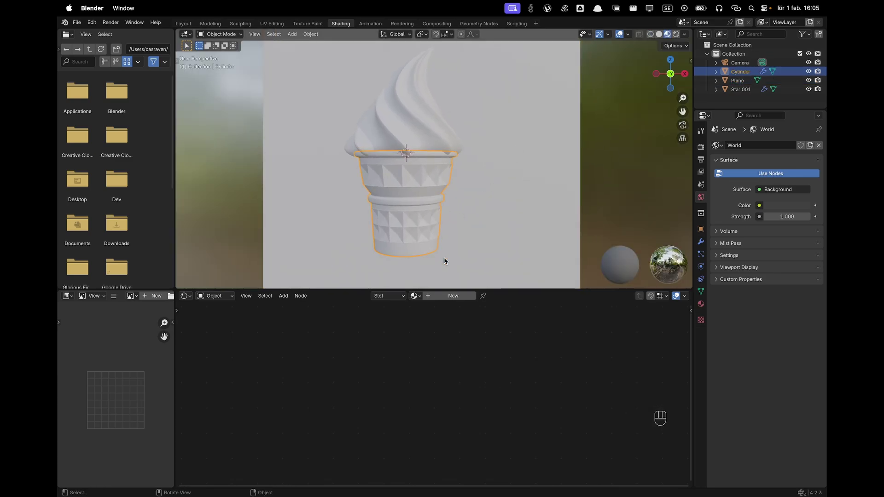
pyautogui.click(454, 297)
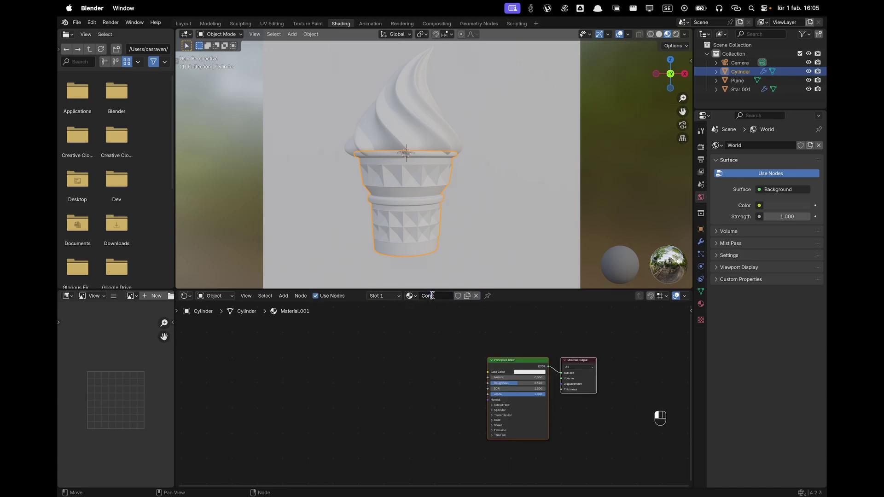
pyautogui.scroll(4, 468, 395)
pyautogui.scroll(2, 458, 380)
pyautogui.keyDown('shift'); pyautogui.moveTo(468, 400); pyautogui.dragTo(476, 424, button='middle'); pyautogui.keyUp('shift')
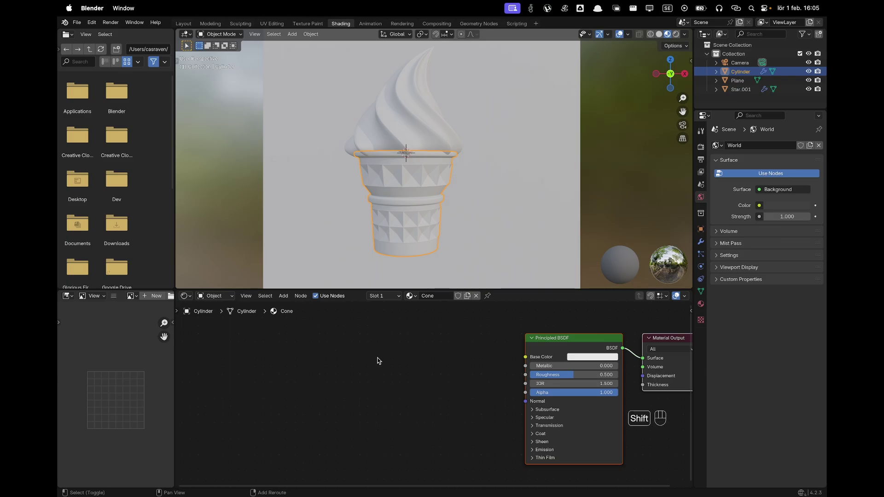
# Step: Add a Color Ramp node in front of the Principled BSDF in the Cone material
pyautogui.hotkey('shift', 'a')
pyautogui.write('ramp')
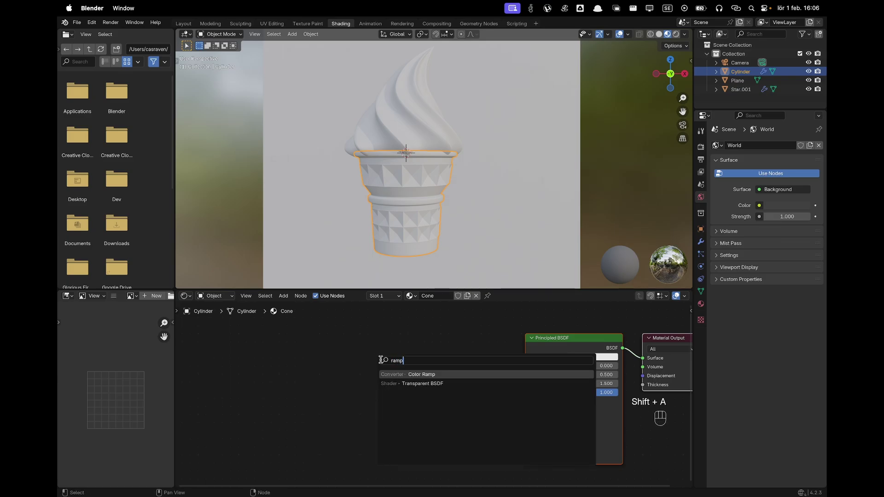
pyautogui.click(423, 374)
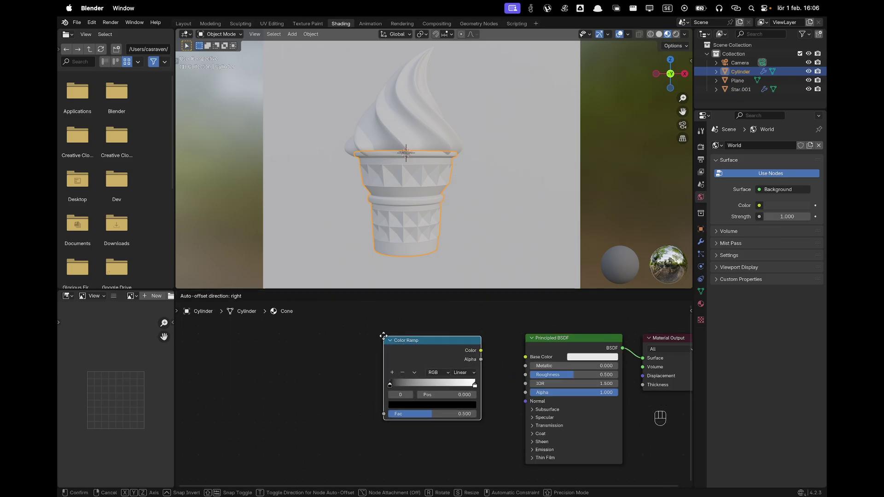
pyautogui.click(390, 333)
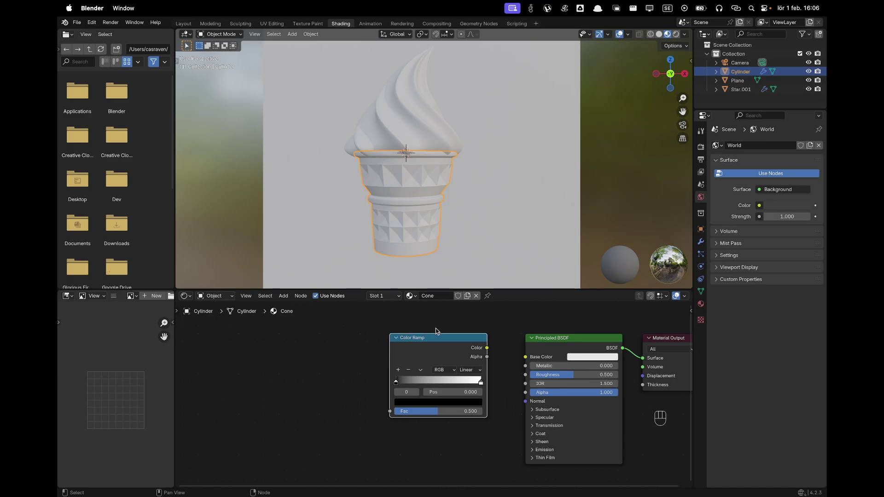
# Step: Add Texture Coordinate and Mapping nodes, remove the Image Texture node, and connect Mapping's Vector directly to the Color Ramp's Fac
pyautogui.hotkey('ctrl', 't')
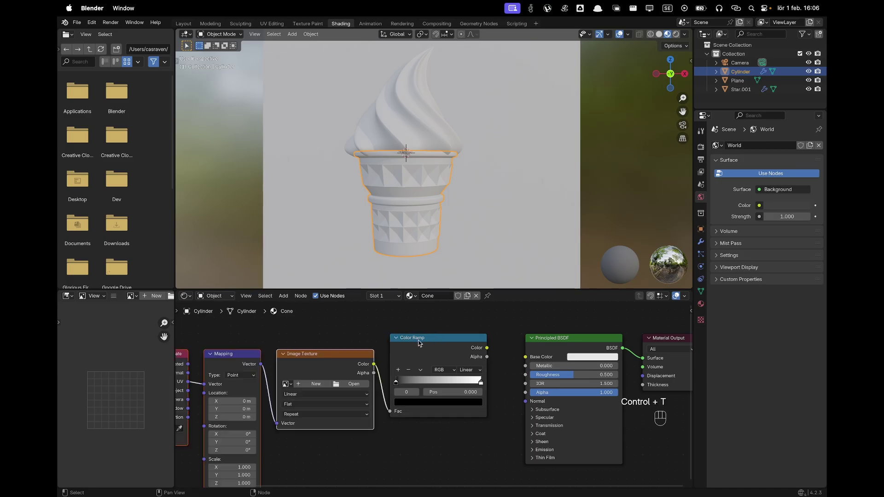
pyautogui.keyDown('shift'); pyautogui.moveTo(418, 340); pyautogui.dragTo(540, 319, button='middle'); pyautogui.keyUp('shift')
pyautogui.click(457, 335)
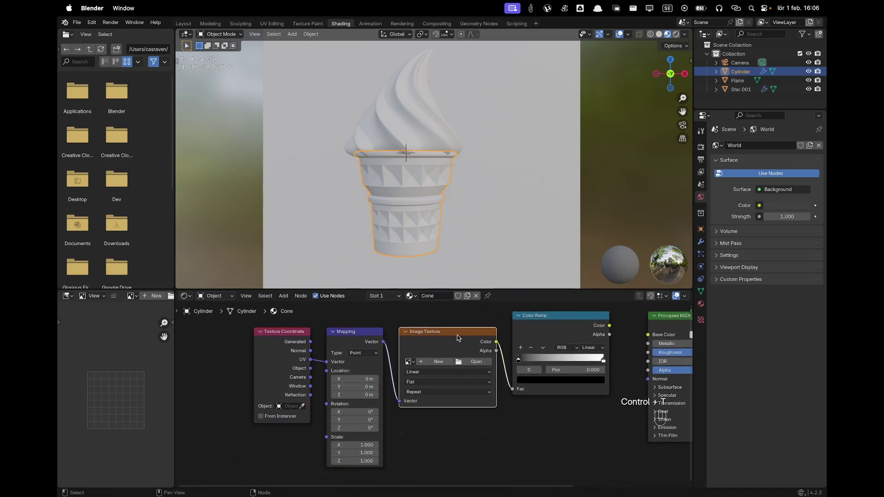
pyautogui.hotkey('ctrl', 'x')
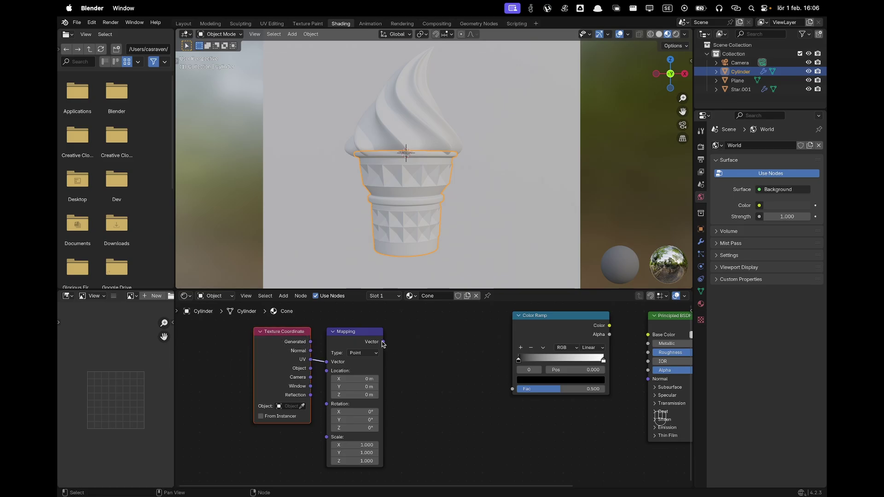
pyautogui.moveTo(383, 341); pyautogui.dragTo(394, 345)
pyautogui.moveTo(513, 372); pyautogui.dragTo(514, 390)
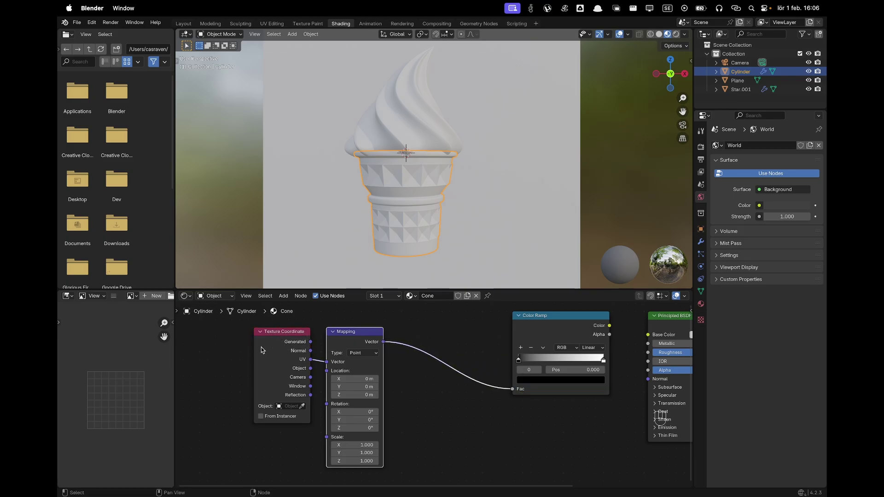
# Step: Move the Texture Coordinate and Mapping nodes next to the Color Ramp and feed Mapping from the Generated output
pyautogui.moveTo(237, 345); pyautogui.dragTo(350, 371)
pyautogui.press('g')
pyautogui.click(493, 326)
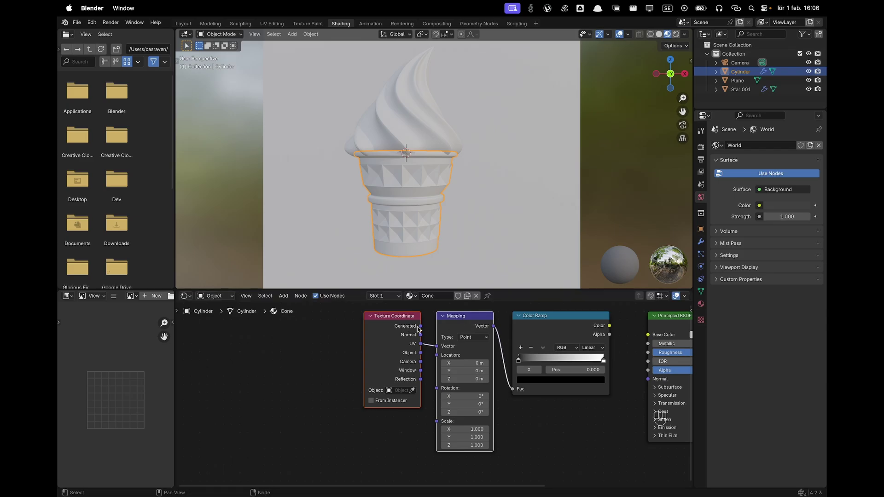
pyautogui.moveTo(420, 326); pyautogui.dragTo(437, 346)
pyautogui.keyDown('shift'); pyautogui.moveTo(508, 354); pyautogui.dragTo(414, 359, button='middle'); pyautogui.keyUp('shift')
# Step: Connect the Color Ramp's Color to Base Color and tighten the black-to-white transition, with the white stop at about 0.568
pyautogui.moveTo(426, 367); pyautogui.dragTo(473, 367)
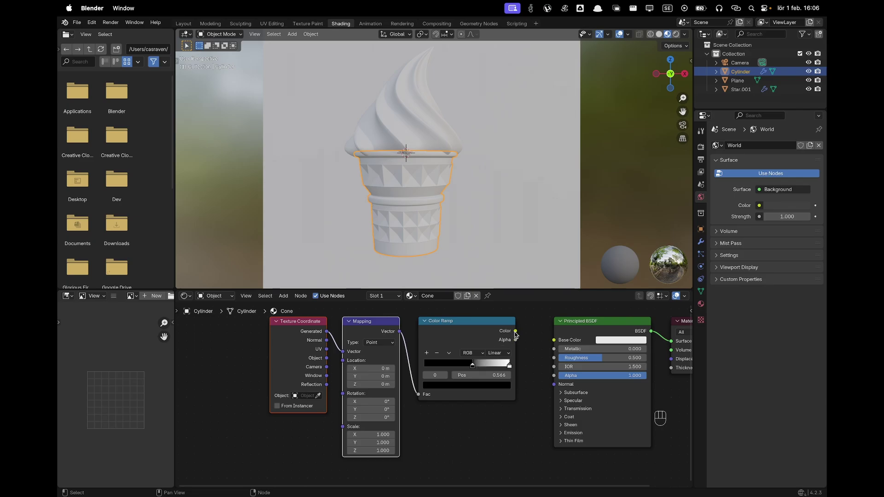
pyautogui.moveTo(515, 331); pyautogui.dragTo(554, 341)
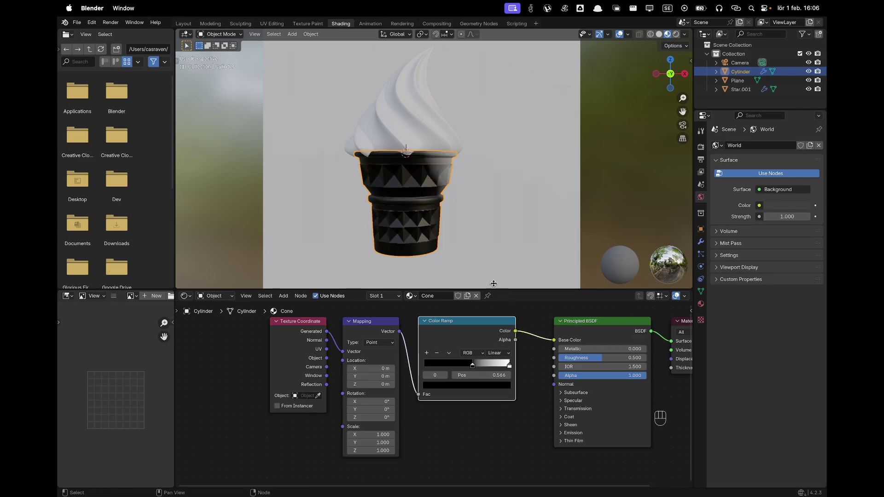
pyautogui.moveTo(471, 367)
pyautogui.mouseDown()
pyautogui.moveTo(459, 368)
pyautogui.moveTo(506, 368)
pyautogui.moveTo(472, 371)
pyautogui.mouseUp()
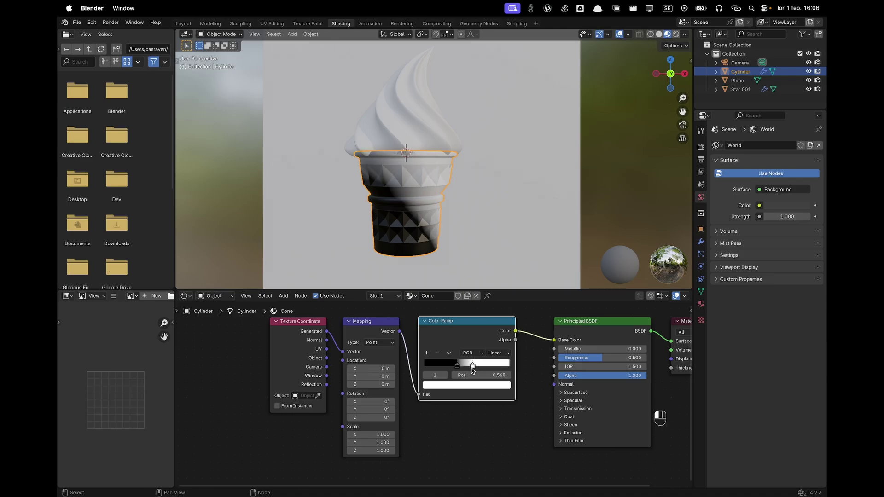
# Step: Set the Mapping rotation to about X -27.4°, Y 44.4°, Z 7° and its Z location to 0.04 m
pyautogui.scroll(1, 379, 414)
pyautogui.moveTo(376, 403); pyautogui.dragTo(379, 422)
pyautogui.moveTo(455, 246); pyautogui.dragTo(336, 249, button='middle')
pyautogui.scroll(1, 336, 249)
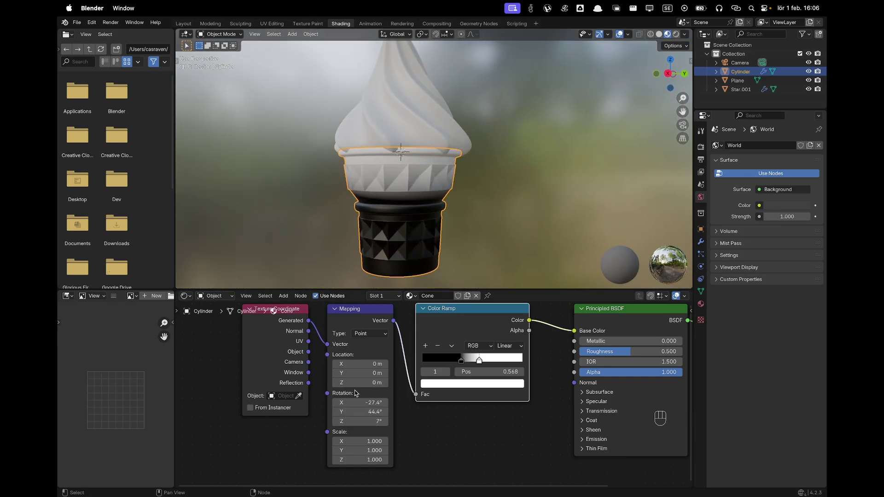
pyautogui.moveTo(357, 383)
pyautogui.mouseDown()
pyautogui.moveTo(348, 383)
pyautogui.moveTo(364, 383)
pyautogui.mouseUp()
# Step: In front view, widen the cup's gradient by placing the black stop at about 0.075 and the white stop at about 0.811
pyautogui.moveTo(433, 251); pyautogui.dragTo(558, 221, button='middle')
pyautogui.press('`')
pyautogui.click(535, 197)
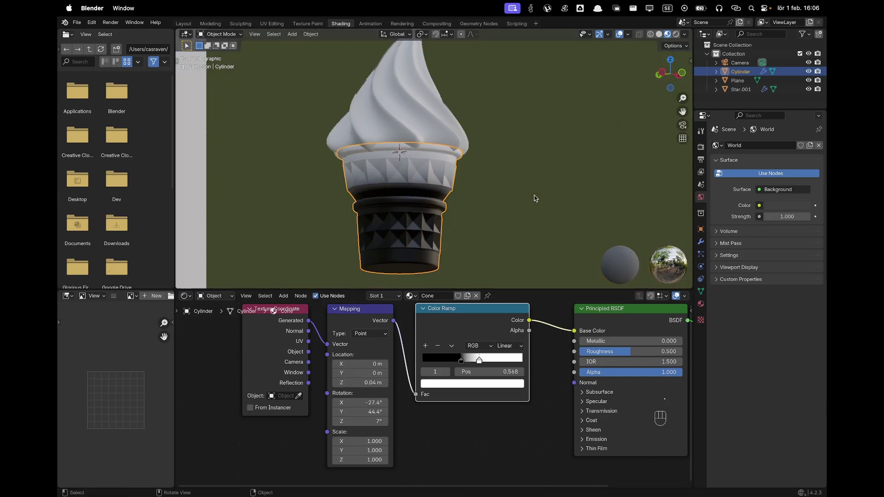
pyautogui.moveTo(457, 365)
pyautogui.mouseDown()
pyautogui.moveTo(434, 367)
pyautogui.moveTo(514, 364)
pyautogui.mouseUp()
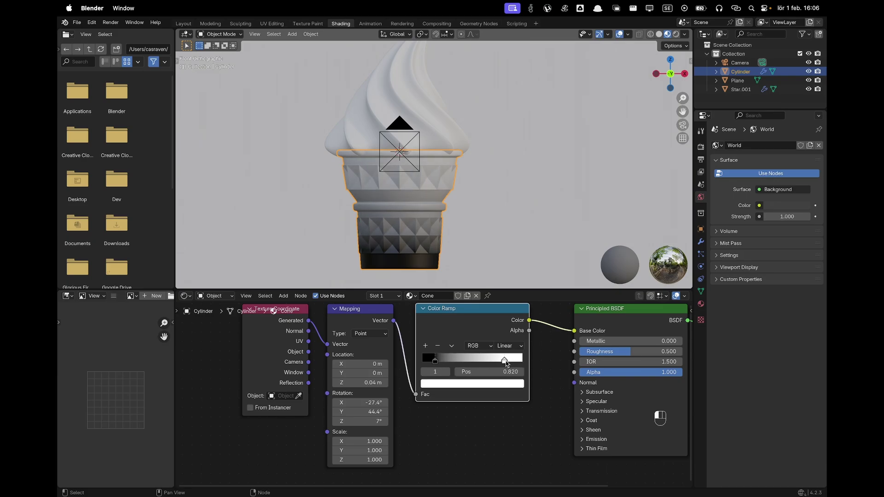
pyautogui.moveTo(431, 363); pyautogui.dragTo(429, 364)
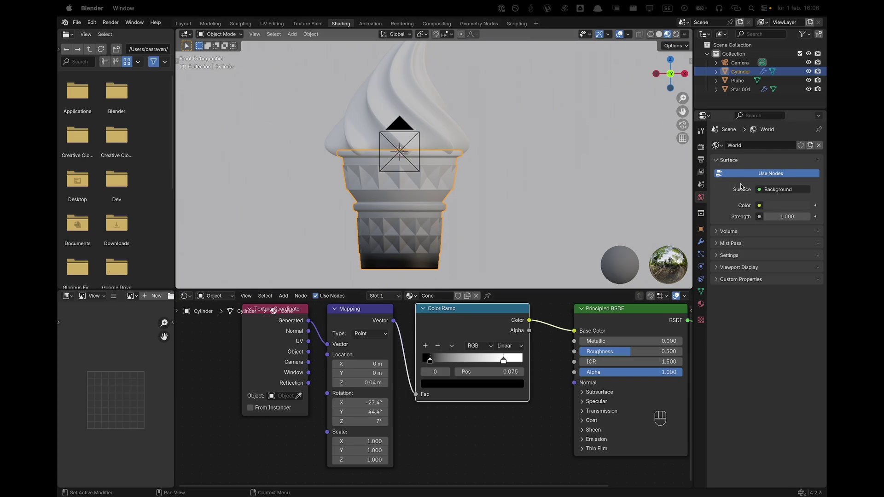
# Step: Set the Color Ramp's black stop to the golden-brown hex colour D19732
pyautogui.click(434, 385)
pyautogui.click(462, 342)
pyautogui.press('super+v')
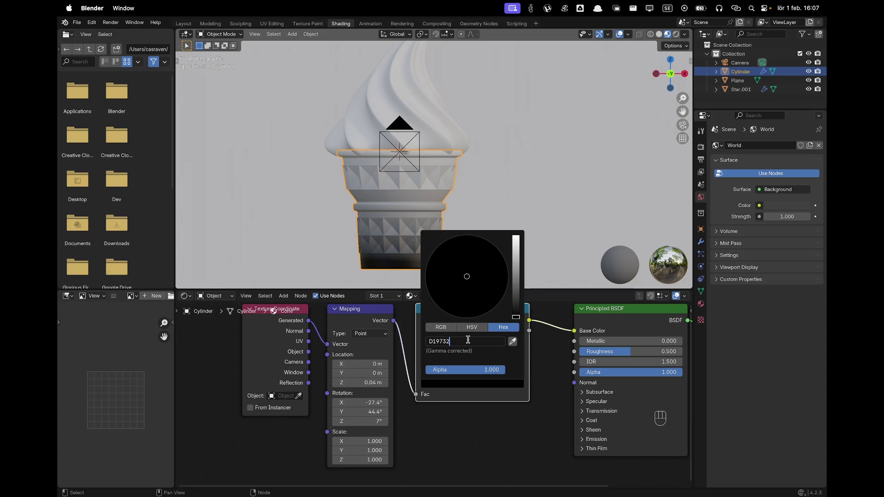
pyautogui.press('Return')
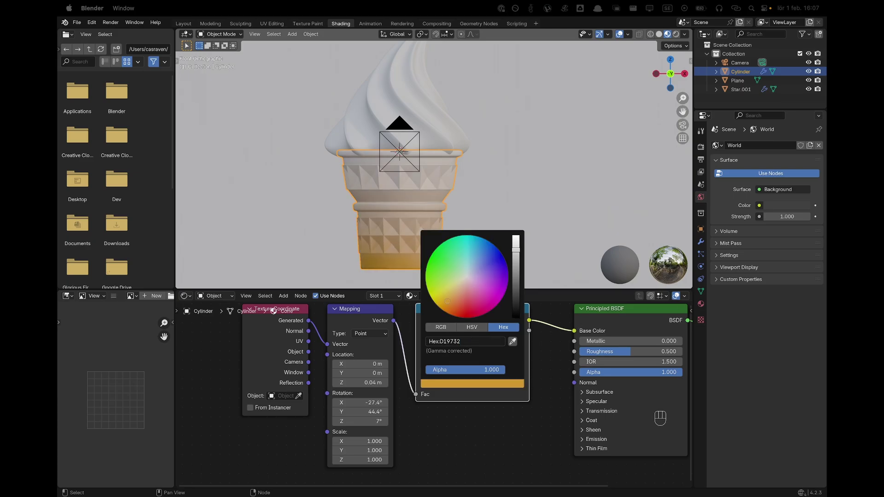
pyautogui.click(477, 398)
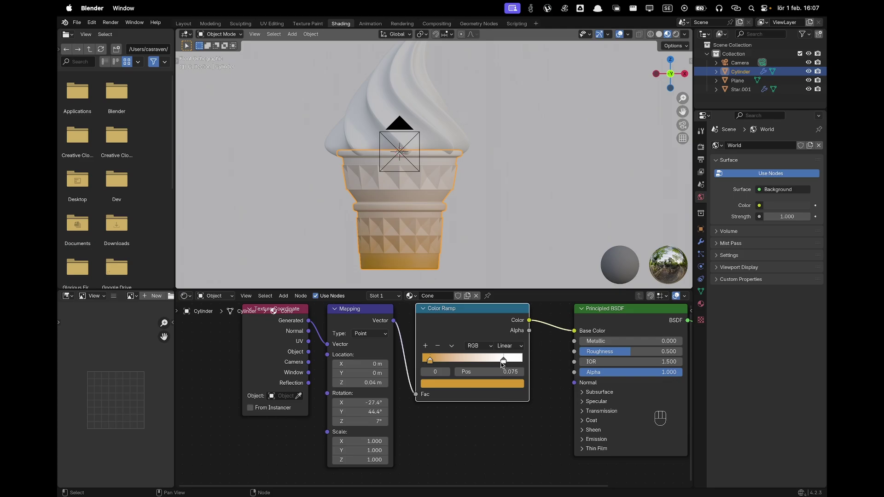
# Step: Select the Color Ramp's white stop and paste a light peach colour into it
pyautogui.click(502, 362)
pyautogui.click(501, 385)
pyautogui.hotkey('ctrl', 'v')
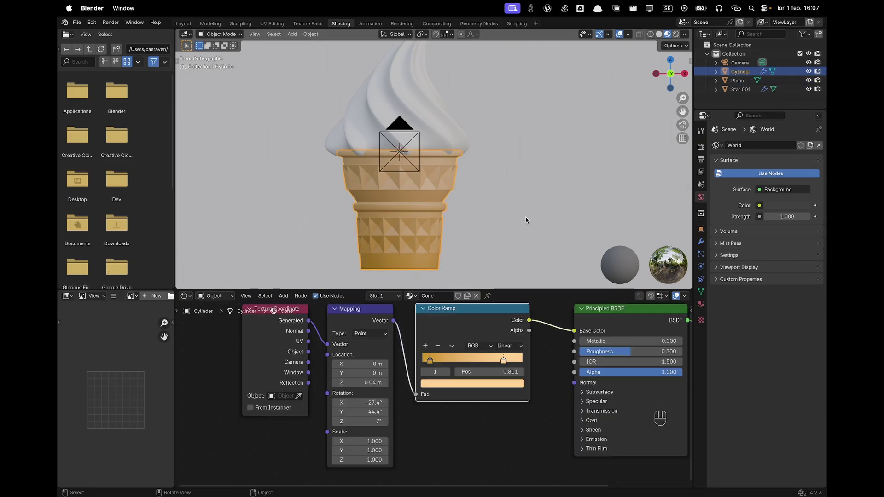
pyautogui.scroll(-5, 500, 396)
pyautogui.keyDown('shift'); pyautogui.moveTo(498, 408); pyautogui.dragTo(483, 339, button='middle'); pyautogui.keyUp('shift')
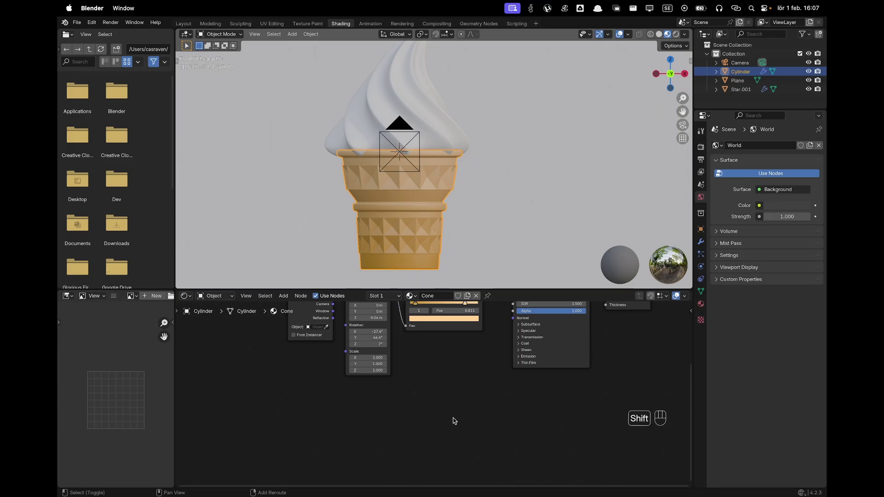
# Step: Add a Noise Texture node and a Color Ramp node side by side below the cone material's existing nodes
pyautogui.hotkey('shift', 'a')
pyautogui.write('noise')
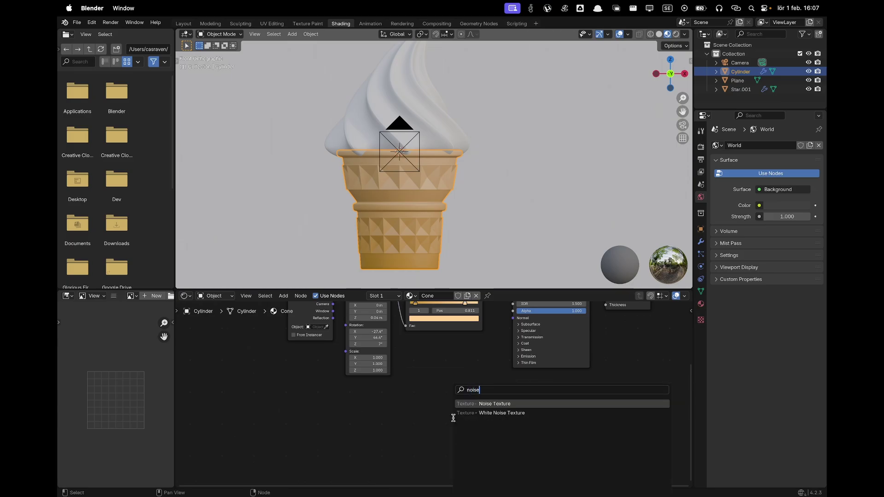
pyautogui.press('Return')
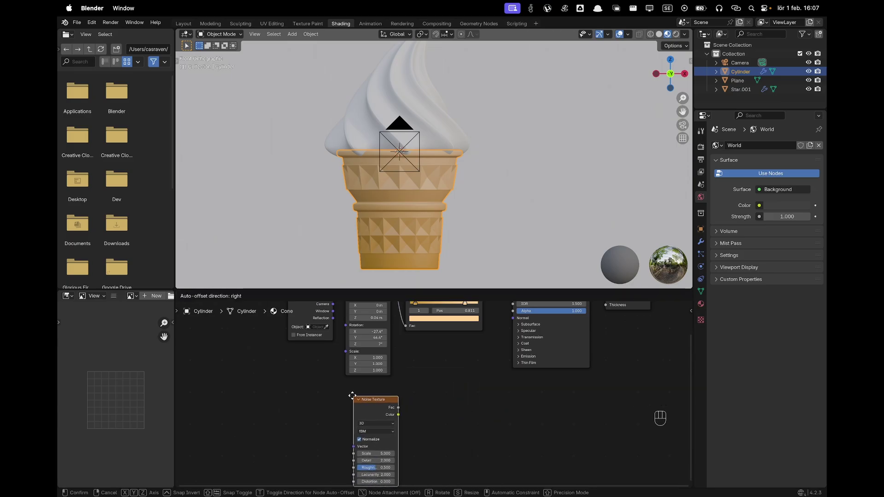
pyautogui.click(394, 398)
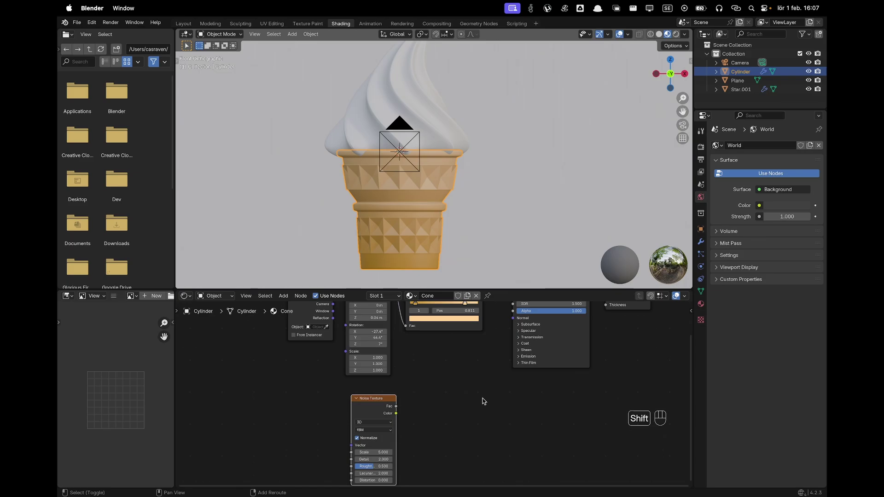
pyautogui.hotkey('shift', 'a')
pyautogui.write('color ramp')
pyautogui.press('Return')
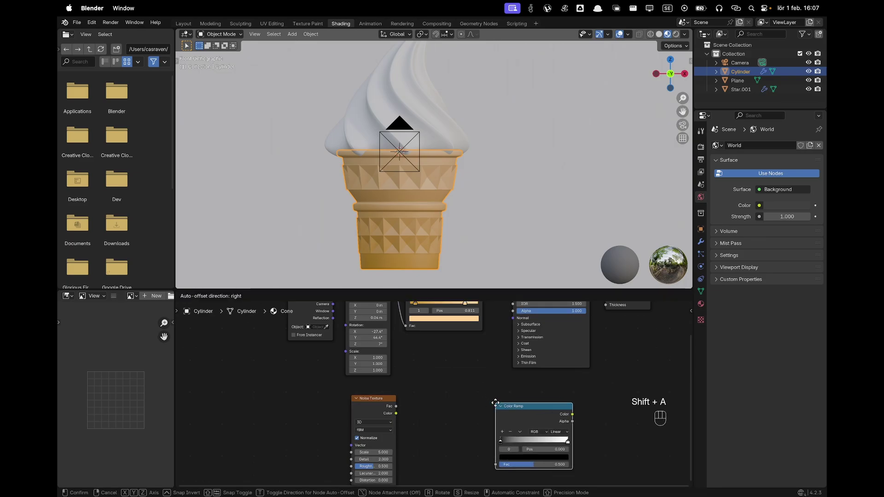
pyautogui.click(411, 395)
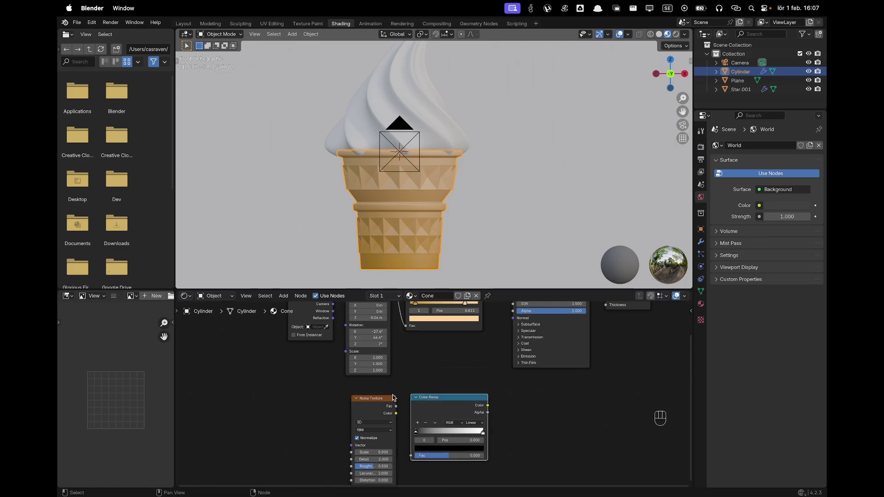
pyautogui.moveTo(449, 406); pyautogui.dragTo(368, 401)
pyautogui.click(454, 407)
# Step: Add a Bump node beside the new Color Ramp, on its output side
pyautogui.hotkey('shift', 'a')
pyautogui.write('bump')
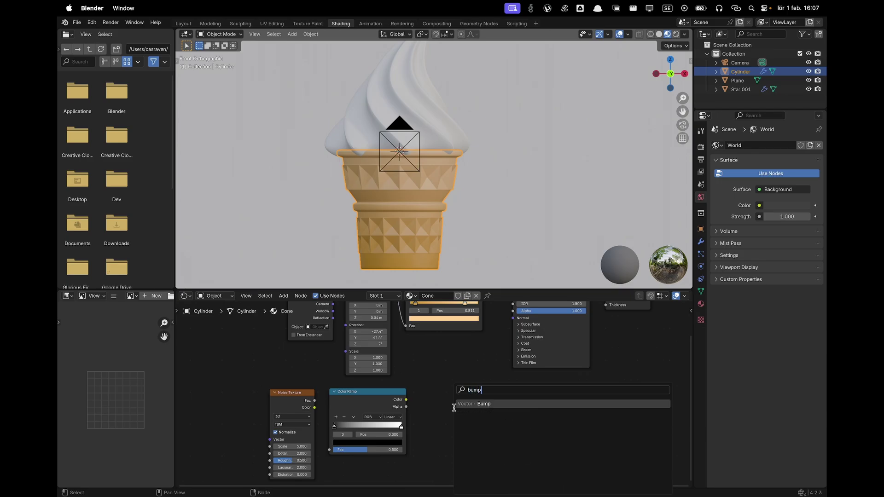
pyautogui.press('Return')
pyautogui.click(417, 390)
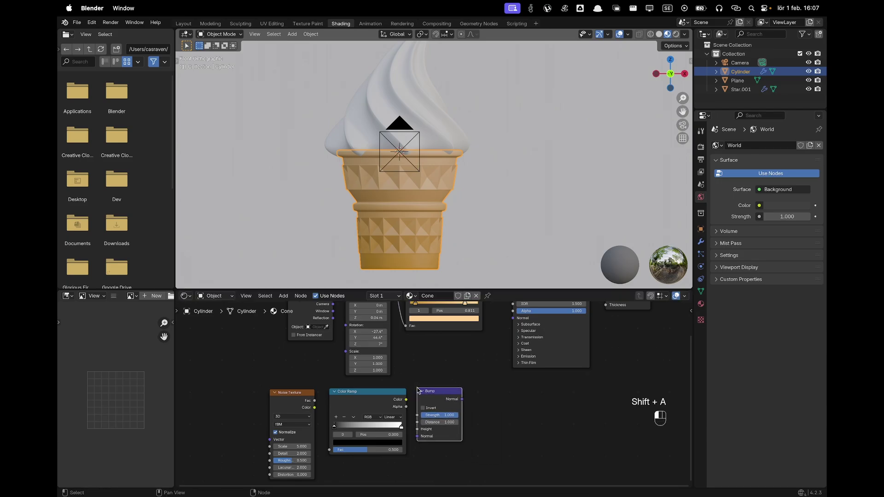
pyautogui.click(482, 384)
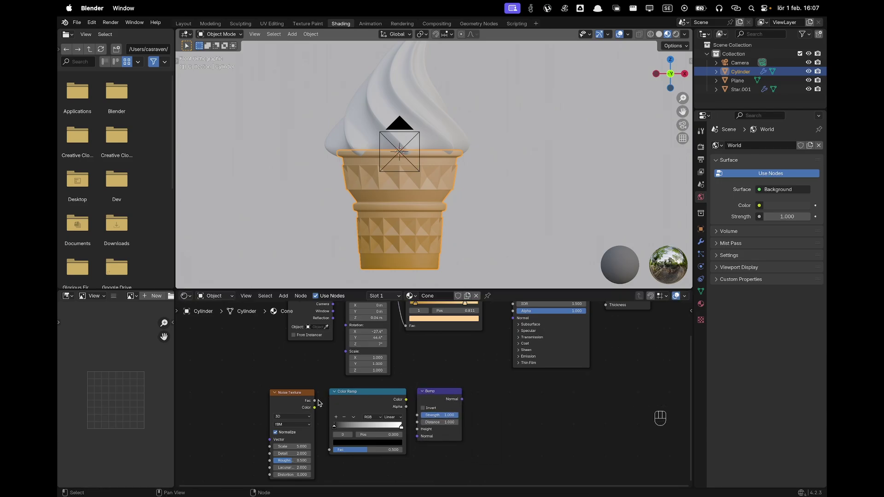
# Step: Link the Noise Texture's Fac through the new Color Ramp into the Bump Height, and the Bump's Normal into the Principled BSDF's Normal
pyautogui.moveTo(318, 400); pyautogui.dragTo(325, 406)
pyautogui.moveTo(331, 451); pyautogui.dragTo(330, 451)
pyautogui.moveTo(406, 399); pyautogui.dragTo(418, 429)
pyautogui.moveTo(461, 399); pyautogui.dragTo(512, 358)
pyautogui.scroll(2, 386, 219)
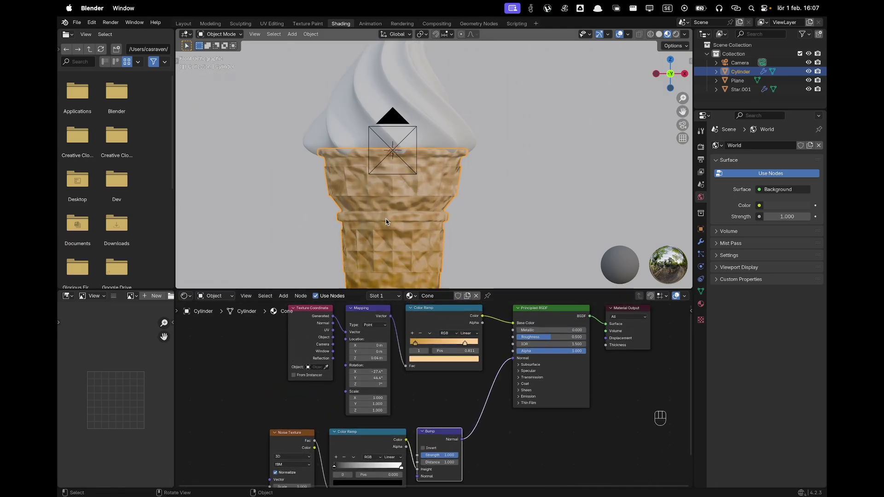
pyautogui.keyDown('shift'); pyautogui.moveTo(386, 219); pyautogui.dragTo(436, 149, button='middle'); pyautogui.keyUp('shift')
pyautogui.scroll(1, 436, 150)
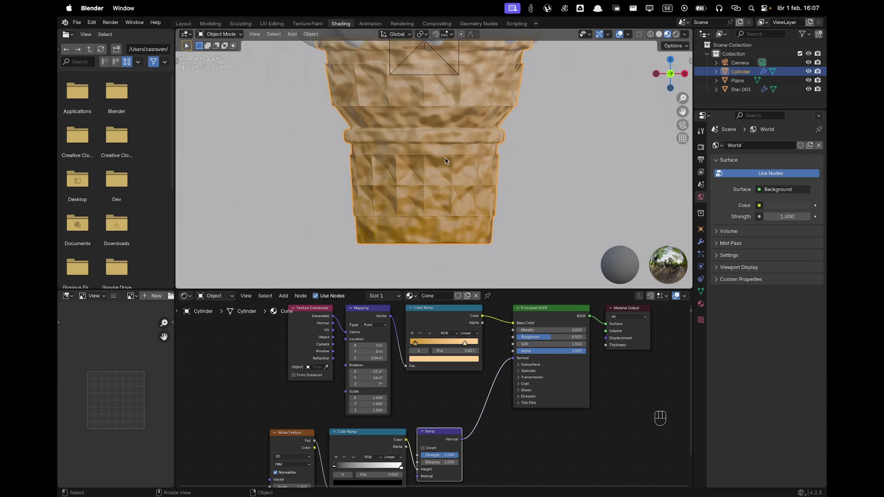
# Step: Try a Bump Strength of 0.05 on the cone material and settle on 0.1
pyautogui.keyDown('shift'); pyautogui.moveTo(448, 436); pyautogui.dragTo(485, 358, button='middle'); pyautogui.keyUp('shift')
pyautogui.scroll(2, 434, 419)
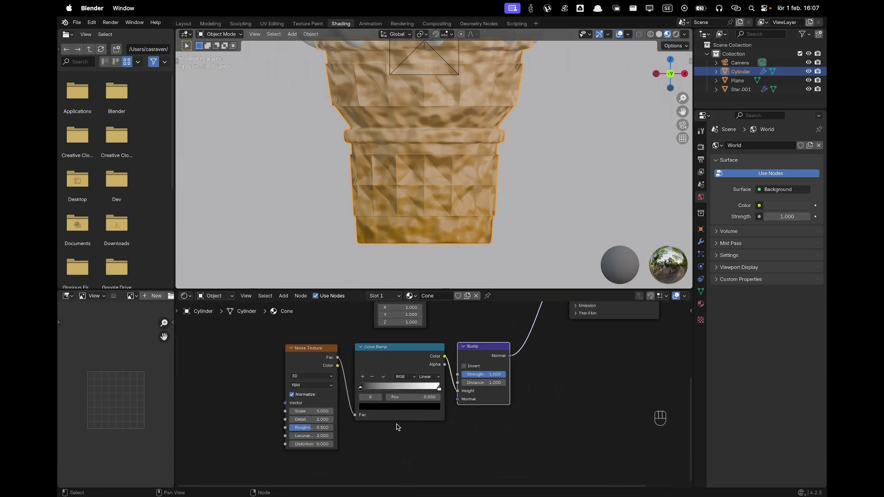
pyautogui.scroll(3, 444, 426)
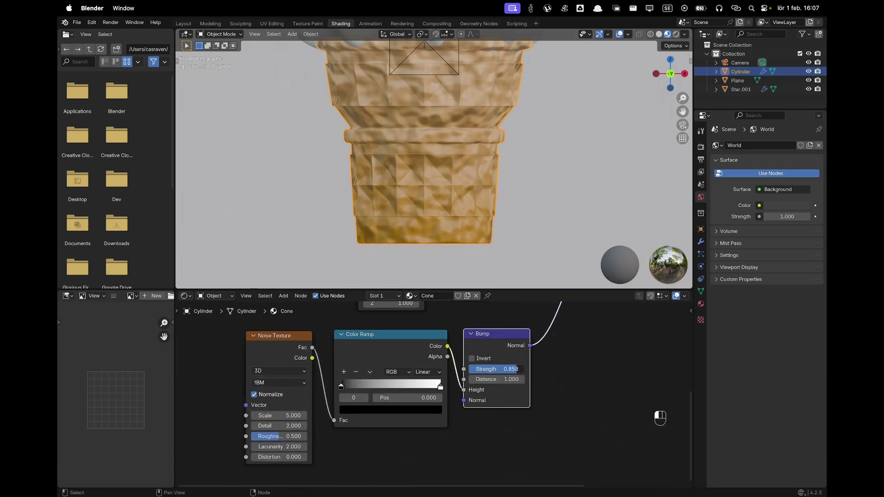
pyautogui.moveTo(517, 369)
pyautogui.mouseDown()
pyautogui.moveTo(488, 368)
pyautogui.moveTo(515, 368)
pyautogui.mouseUp()
pyautogui.click(506, 367)
pyautogui.write('.05')
pyautogui.press('Return')
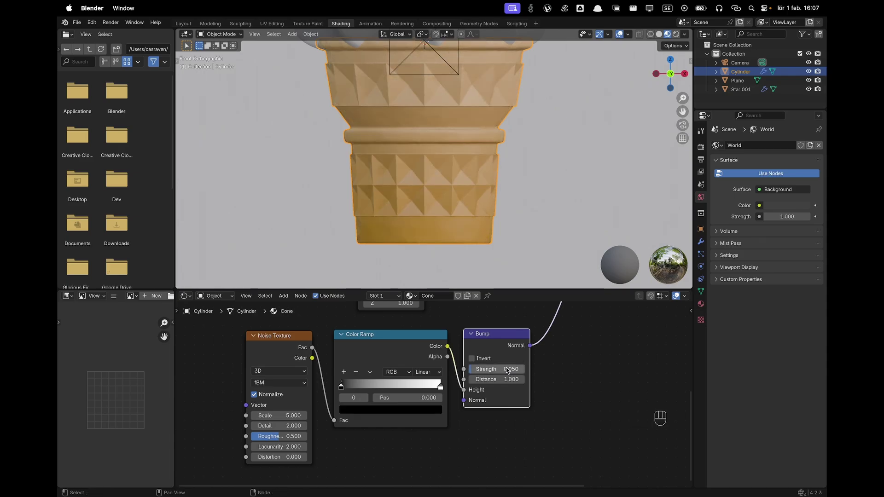
pyautogui.click(506, 369)
pyautogui.write('.1')
pyautogui.press('Return')
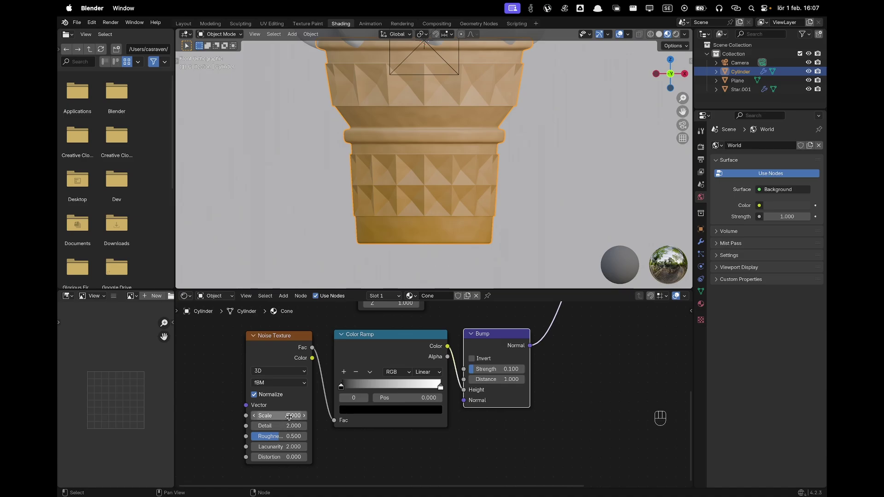
# Step: Set the Noise Texture's Scale to 20 for a finer wafer grain
pyautogui.press('Return')
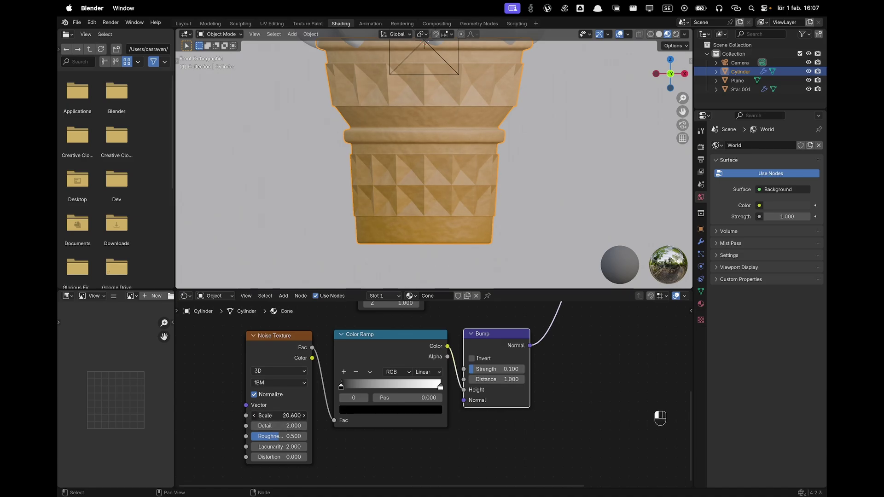
pyautogui.click(275, 416)
pyautogui.write('0')
pyautogui.press('Return')
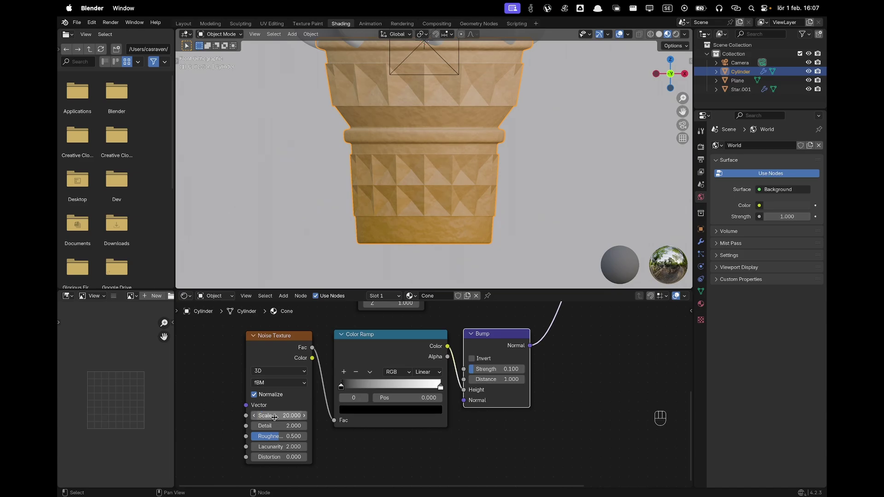
# Step: Check the cone's surface up close and set its Principled BSDF Roughness to 0.8
pyautogui.click(521, 165)
pyautogui.moveTo(500, 136); pyautogui.dragTo(477, 152, button='middle')
pyautogui.click(642, 186)
pyautogui.keyDown('shift'); pyautogui.moveTo(643, 186); pyautogui.dragTo(395, 155, button='middle'); pyautogui.keyUp('shift')
pyautogui.scroll(-3, 569, 366)
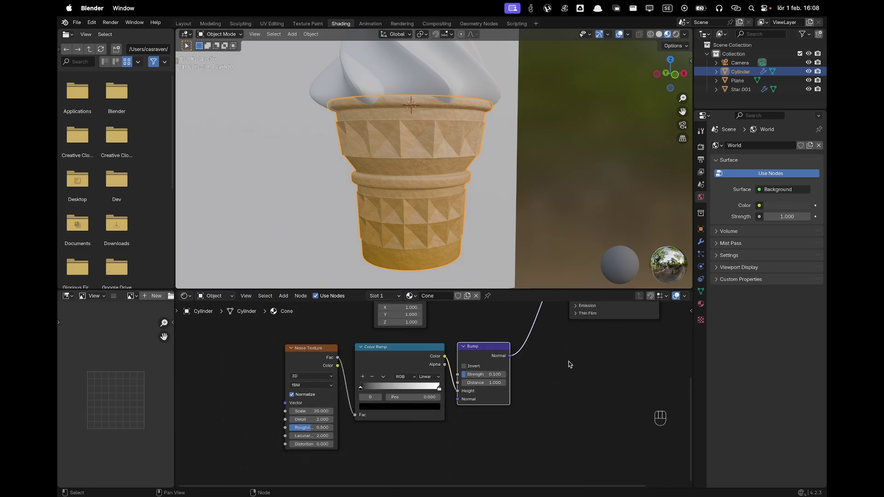
pyautogui.moveTo(606, 306); pyautogui.dragTo(487, 423, button='middle')
pyautogui.scroll(5, 498, 358)
pyautogui.moveTo(500, 349); pyautogui.dragTo(443, 385, button='middle')
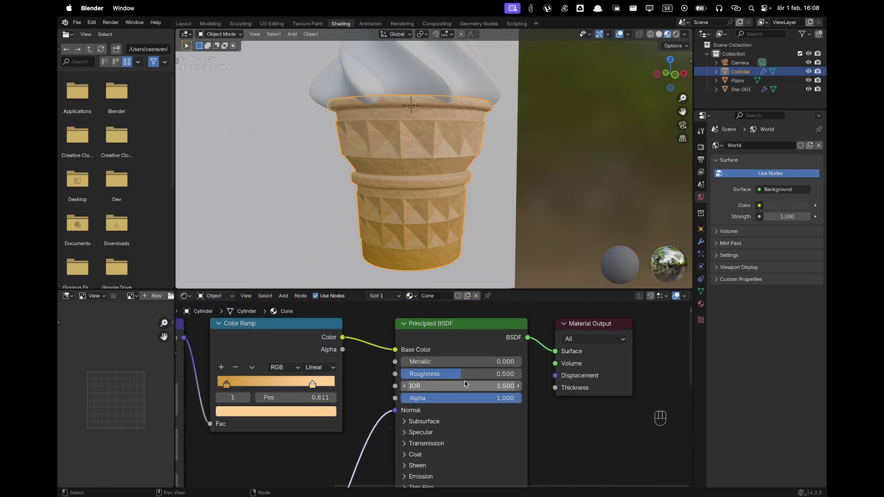
pyautogui.doubleClick(476, 374)
pyautogui.write('.8')
pyautogui.press('Return')
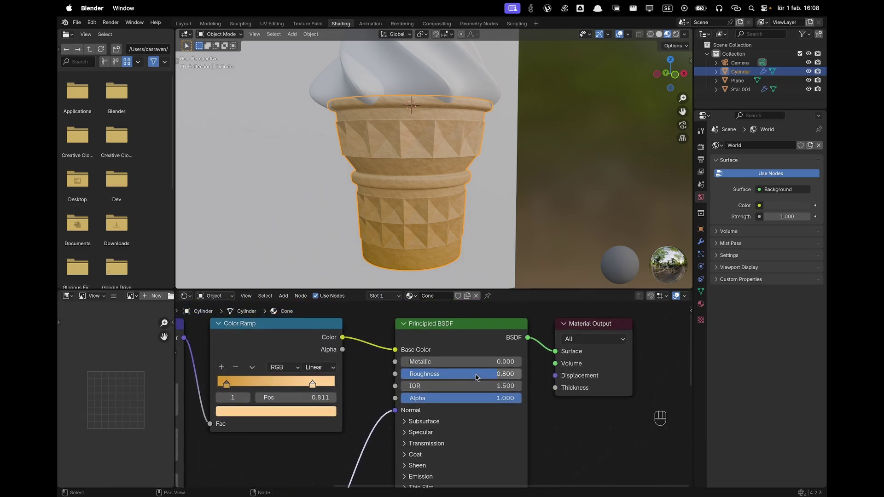
# Step: Check the camera view, select the soft-serve swirl and create a new material for it
pyautogui.click(552, 171)
pyautogui.scroll(-3, 550, 169)
pyautogui.press('`')
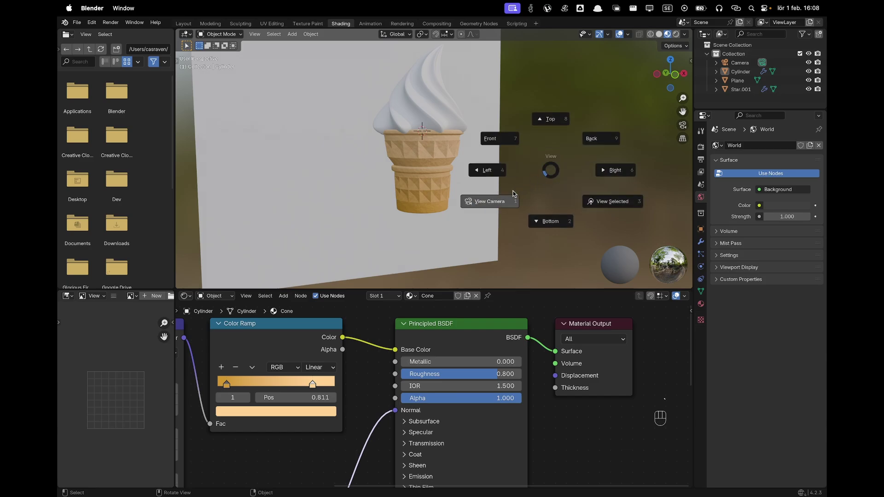
pyautogui.click(483, 199)
pyautogui.scroll(4, 424, 216)
pyautogui.keyDown('shift'); pyautogui.moveTo(424, 218); pyautogui.dragTo(487, 150, button='middle'); pyautogui.keyUp('shift')
pyautogui.click(458, 138)
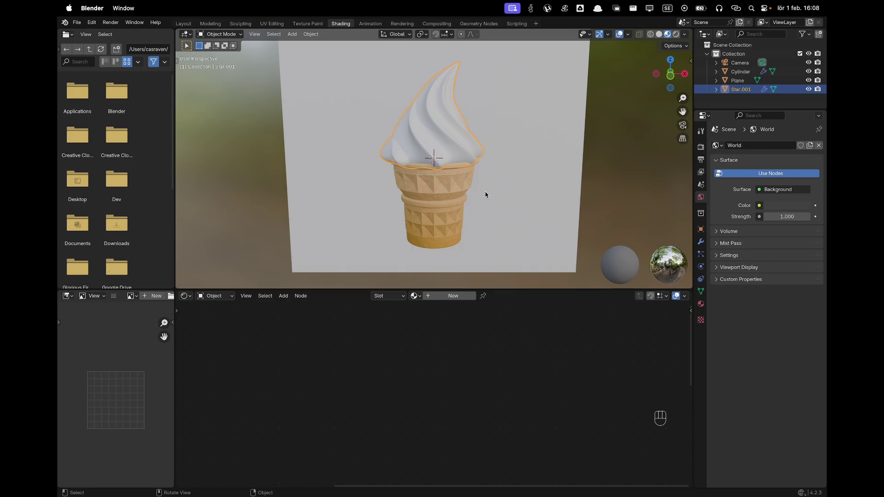
pyautogui.scroll(1, 499, 195)
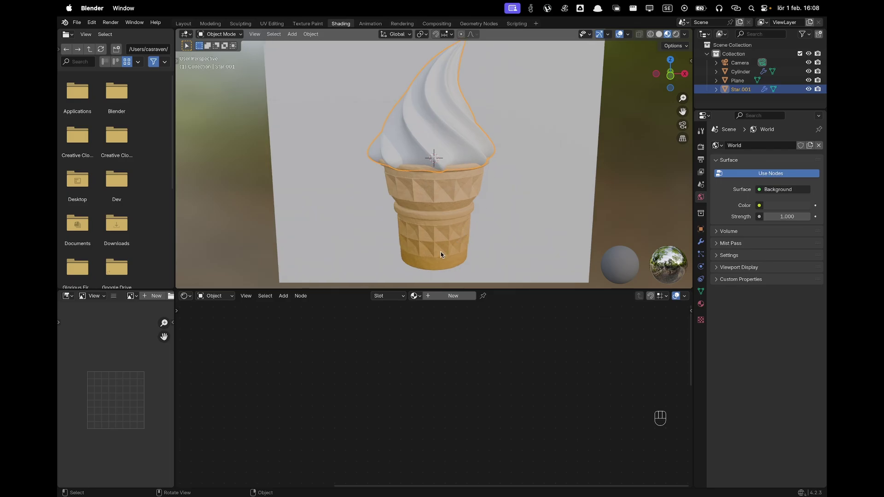
pyautogui.click(447, 296)
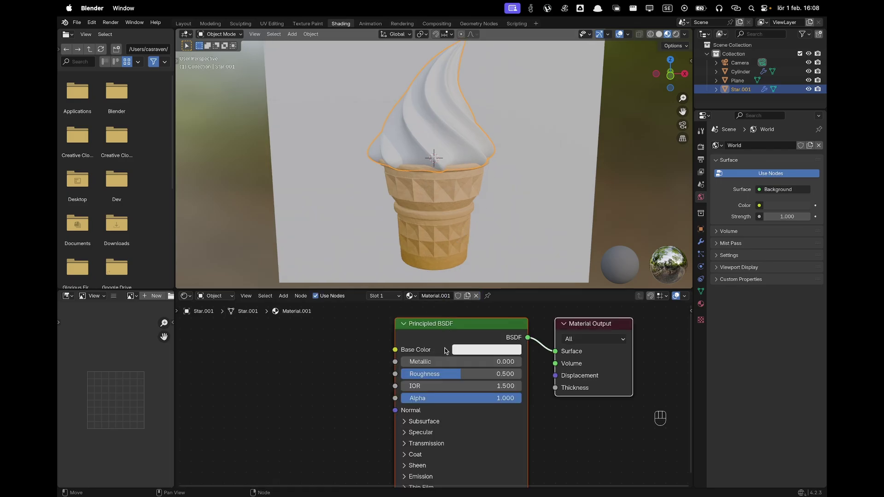
# Step: Set the Roughness of the swirl's Principled BSDF to 0.2
pyautogui.scroll(-1, 553, 405)
pyautogui.keyDown('shift'); pyautogui.moveTo(549, 407); pyautogui.dragTo(548, 390, button='middle'); pyautogui.keyUp('shift')
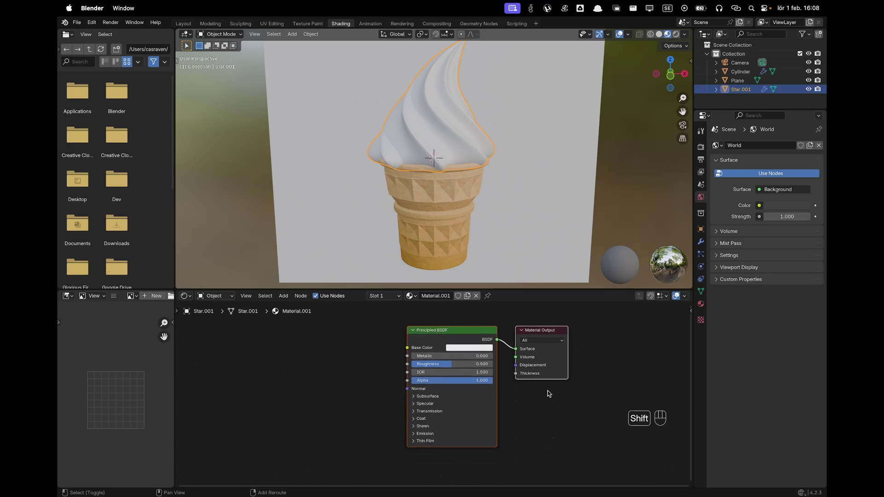
pyautogui.scroll(1, 548, 390)
pyautogui.click(459, 362)
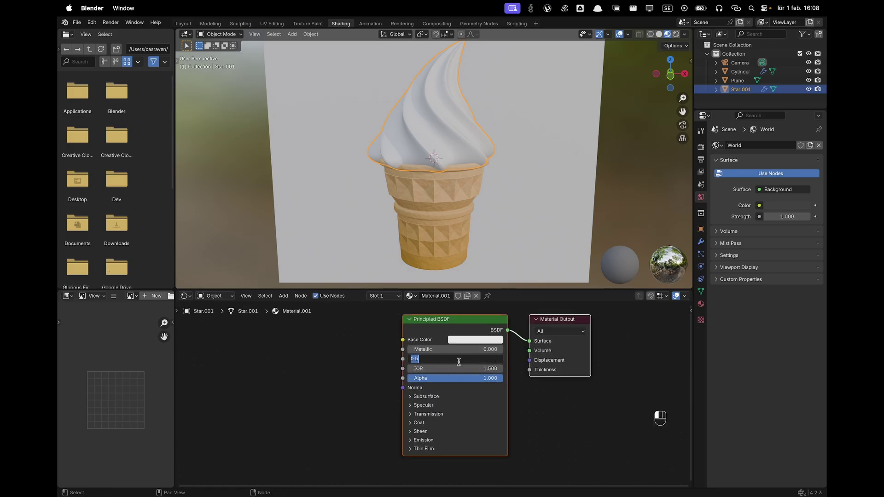
pyautogui.press('Return')
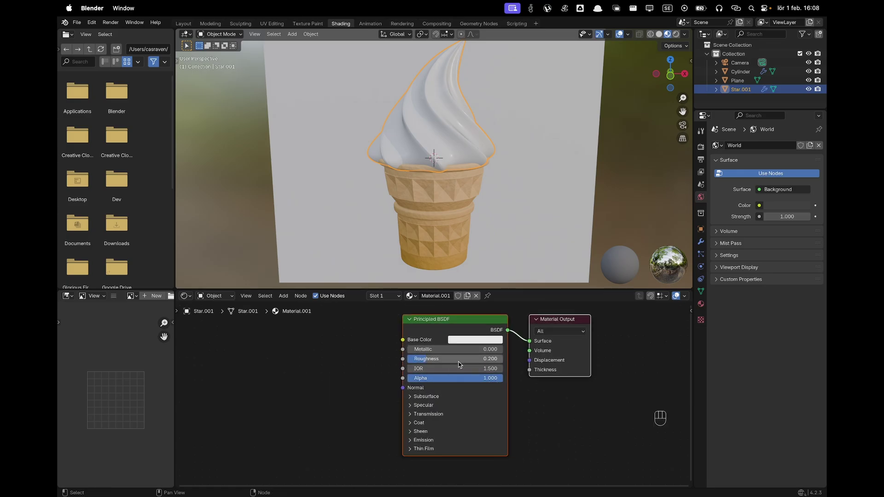
# Step: Enter Edit Mode on the swirl with solid shading and select one face loop running down from its tip
pyautogui.moveTo(444, 135)
pyautogui.mouseDown(button='middle')
pyautogui.moveTo(559, 132)
pyautogui.moveTo(443, 131)
pyautogui.moveTo(485, 156)
pyautogui.moveTo(491, 191)
pyautogui.mouseUp(button='middle')
pyautogui.press('Tab')
pyautogui.press('z')
pyautogui.click(495, 192)
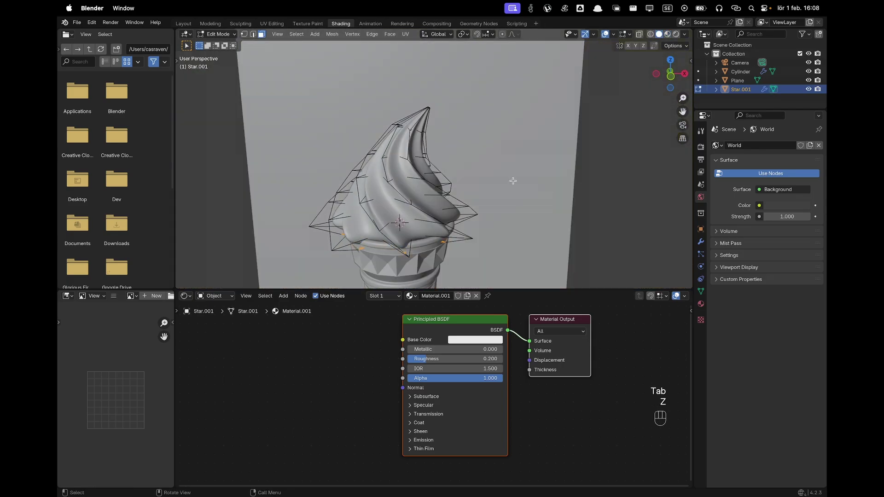
pyautogui.scroll(3, 404, 164)
pyautogui.keyDown('shift'); pyautogui.moveTo(388, 142); pyautogui.dragTo(429, 149, button='middle'); pyautogui.keyUp('shift')
pyautogui.scroll(4, 444, 107)
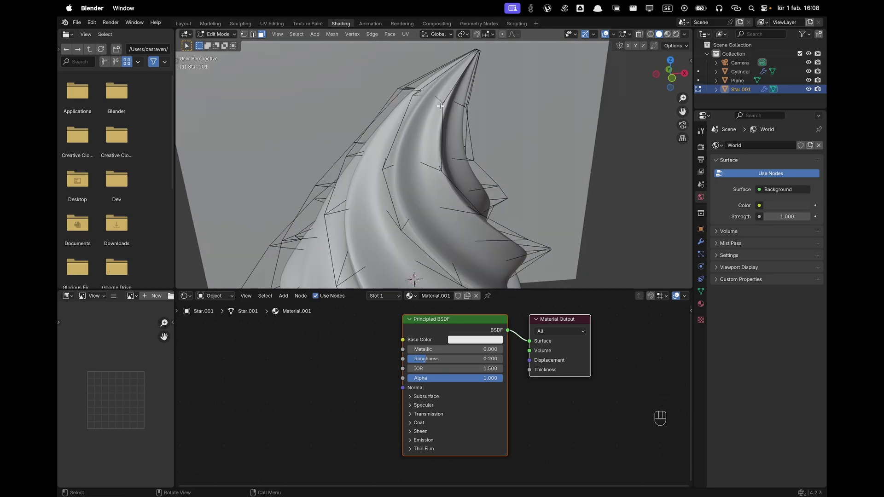
pyautogui.keyDown('shift'); pyautogui.moveTo(424, 101); pyautogui.dragTo(425, 129, button='middle'); pyautogui.keyUp('shift')
pyautogui.press('alt')
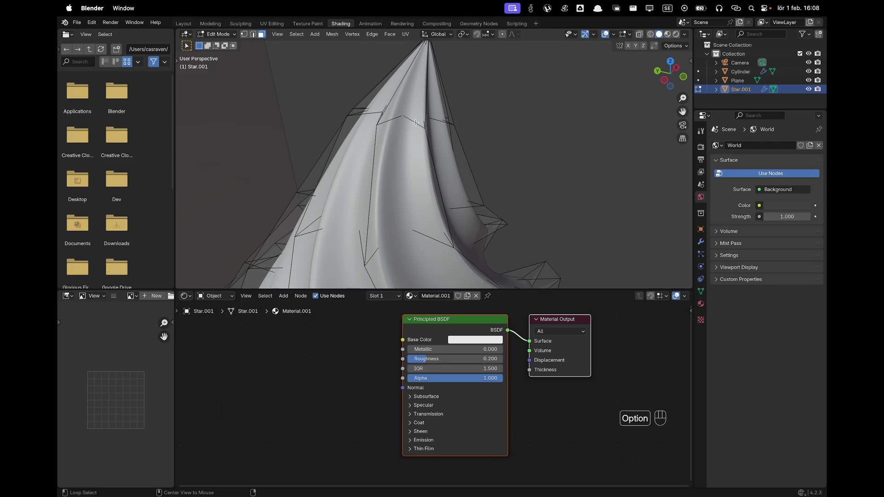
pyautogui.keyDown('alt'); pyautogui.click(388, 120); pyautogui.keyUp('alt')
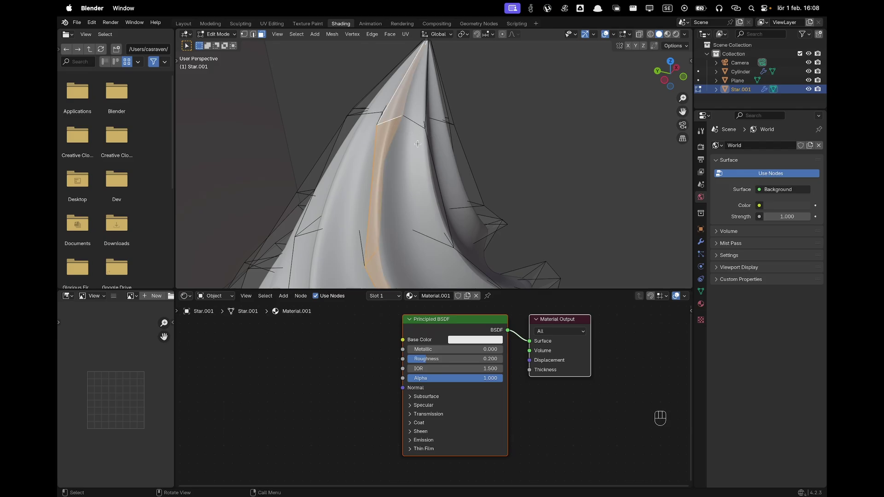
# Step: Extend the selection with further spaced face loops running down the swirl, working around its far side
pyautogui.moveTo(460, 138); pyautogui.dragTo(344, 164, button='middle')
pyautogui.keyDown('alt'); pyautogui.keyDown('shift'); pyautogui.click(363, 160); pyautogui.keyUp('shift'); pyautogui.keyUp('alt')
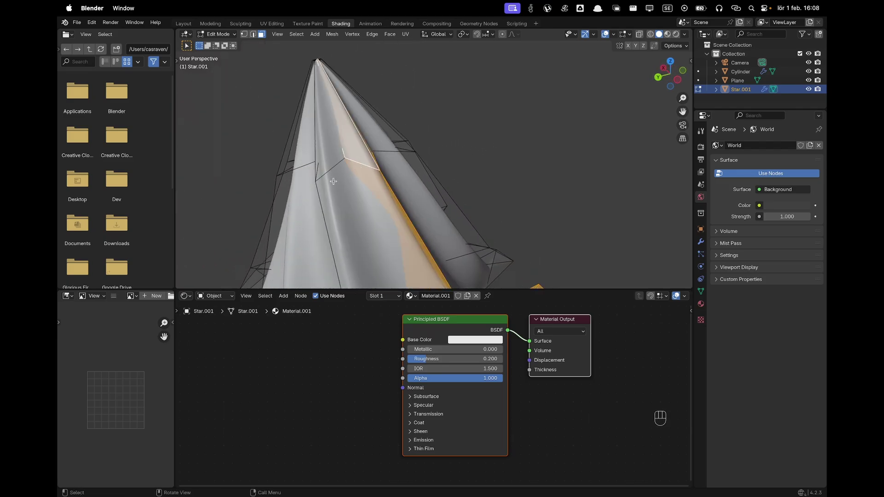
pyautogui.keyDown('shift'); pyautogui.moveTo(262, 193); pyautogui.dragTo(432, 164, button='middle'); pyautogui.keyUp('shift')
pyautogui.keyDown('alt'); pyautogui.click(493, 138); pyautogui.keyUp('alt')
pyautogui.moveTo(552, 135); pyautogui.dragTo(549, 169, button='middle')
pyautogui.keyDown('alt'); pyautogui.keyDown('shift'); pyautogui.click(574, 132); pyautogui.keyUp('shift'); pyautogui.keyUp('alt')
pyautogui.keyDown('alt'); pyautogui.keyDown('shift'); pyautogui.click(549, 170); pyautogui.keyUp('shift'); pyautogui.keyUp('alt')
pyautogui.keyDown('shift'); pyautogui.moveTo(490, 180); pyautogui.dragTo(471, 135, button='middle'); pyautogui.keyUp('shift')
pyautogui.keyDown('alt'); pyautogui.keyDown('shift'); pyautogui.click(475, 137); pyautogui.keyUp('shift'); pyautogui.keyUp('alt')
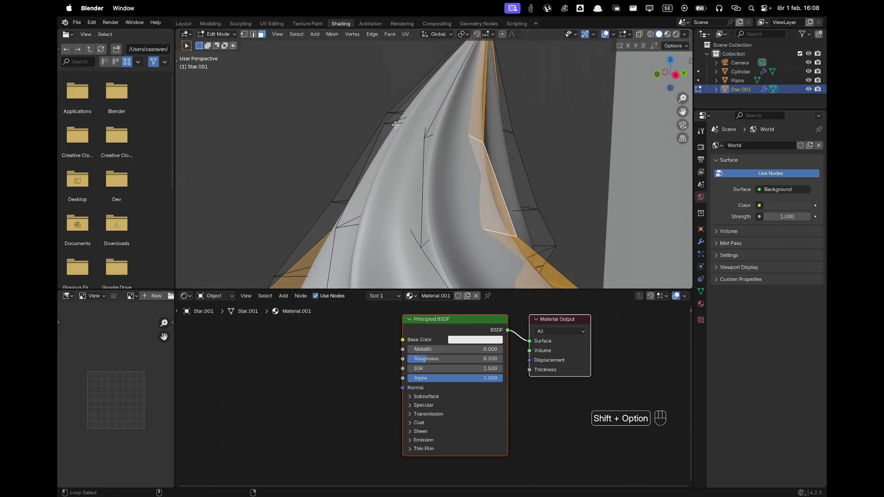
# Step: Add the remaining spaced lengthwise face loops to the selection while returning to the swirl's front
pyautogui.keyDown('alt'); pyautogui.keyDown('shift'); pyautogui.click(409, 135); pyautogui.keyUp('shift'); pyautogui.keyUp('alt')
pyautogui.moveTo(410, 135); pyautogui.dragTo(505, 138, button='middle')
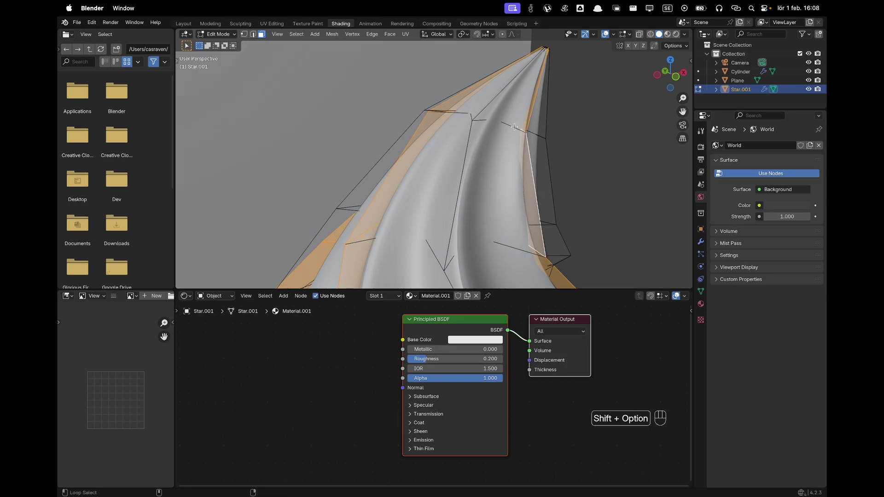
pyautogui.keyDown('alt'); pyautogui.keyDown('shift'); pyautogui.click(515, 125); pyautogui.keyUp('shift'); pyautogui.keyUp('alt')
pyautogui.moveTo(439, 117); pyautogui.dragTo(450, 130, button='middle')
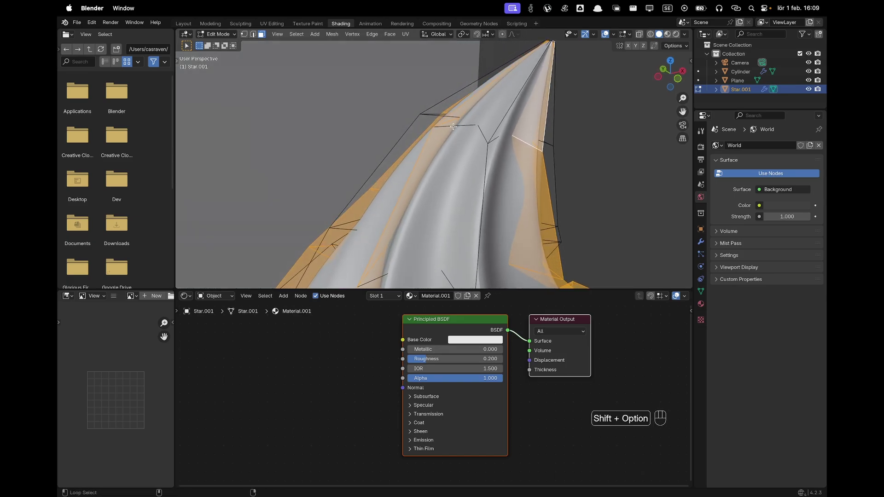
pyautogui.keyDown('alt'); pyautogui.keyDown('shift'); pyautogui.click(453, 127); pyautogui.keyUp('shift'); pyautogui.keyUp('alt')
pyautogui.scroll(-4, 454, 127)
pyautogui.moveTo(513, 159); pyautogui.dragTo(484, 150, button='middle')
pyautogui.scroll(-3, 486, 152)
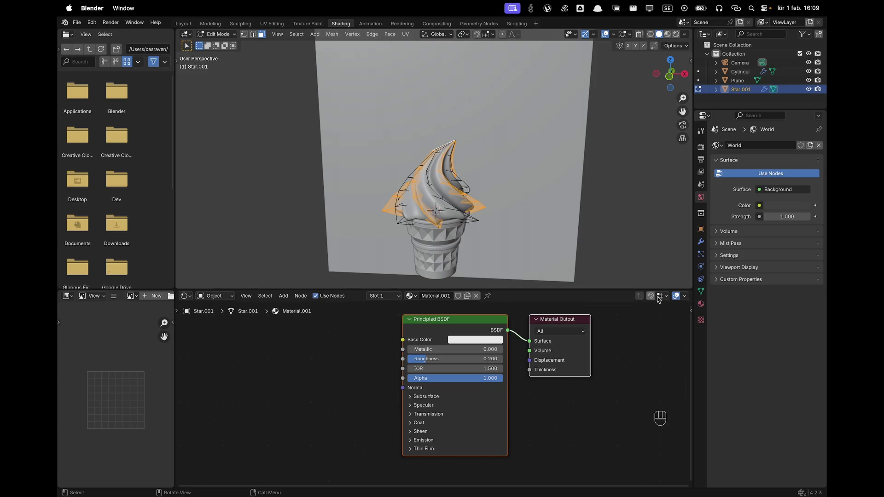
# Step: Add a second material slot with a new material to the swirl and assign it to the selected face loops
pyautogui.click(700, 303)
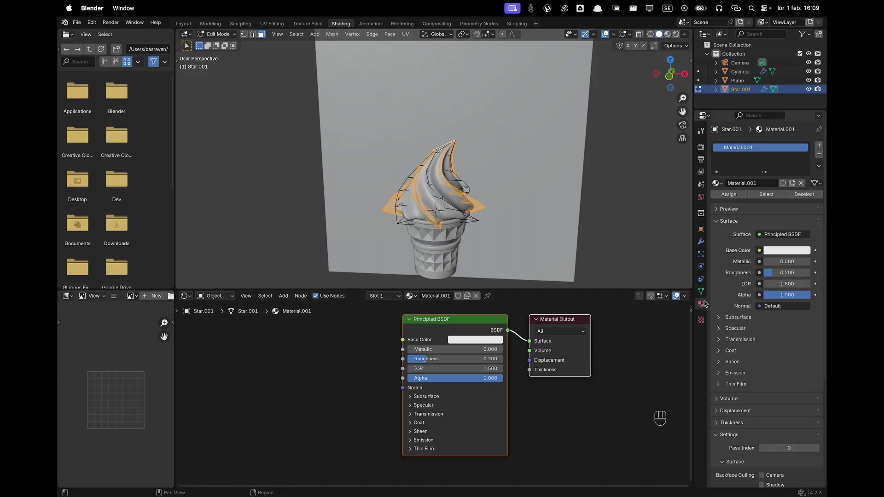
pyautogui.click(819, 145)
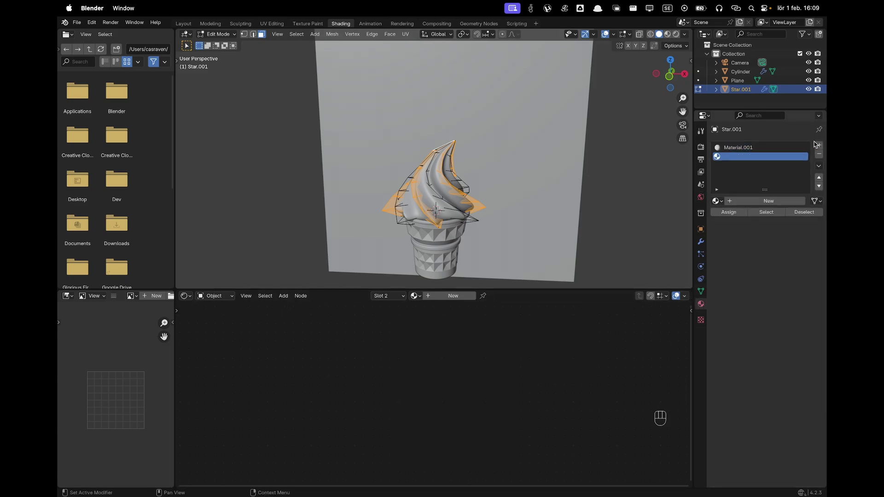
pyautogui.click(749, 202)
pyautogui.click(729, 212)
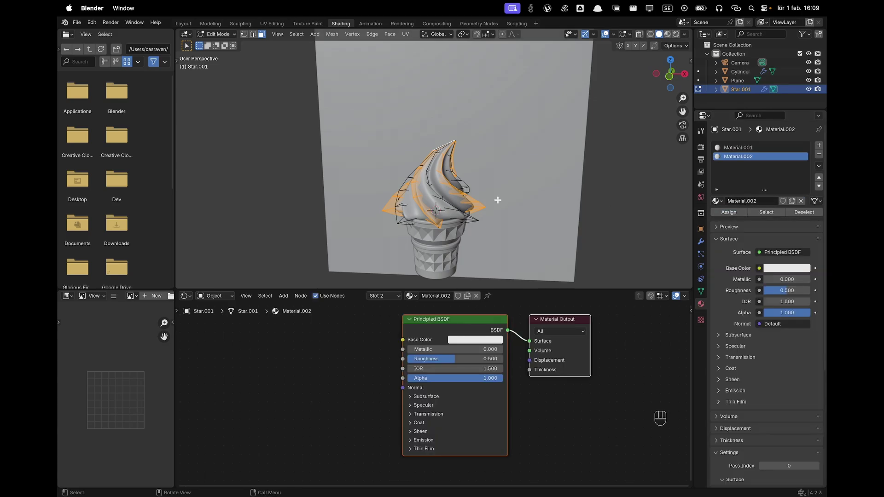
# Step: Switch to material preview in the camera view and set the new material's Roughness to 0.2
pyautogui.press('z')
pyautogui.click(448, 174)
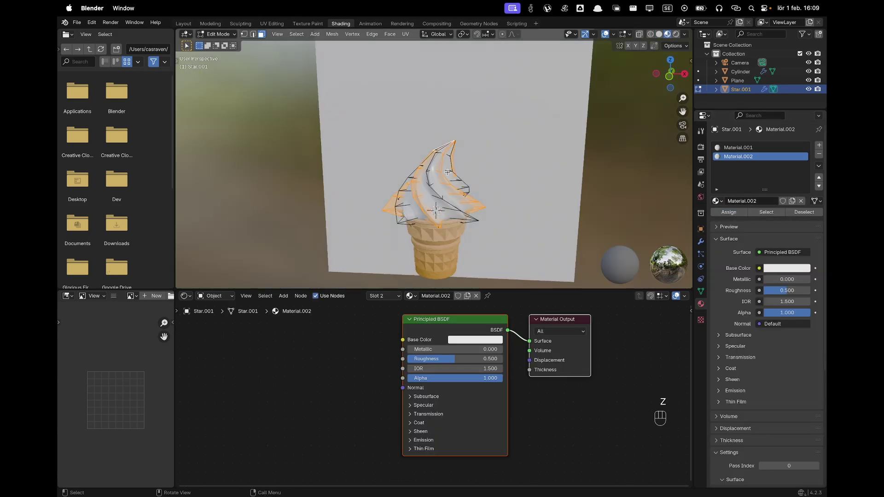
pyautogui.keyDown('shift'); pyautogui.scroll(-2, 500, 191); pyautogui.keyUp('shift')
pyautogui.scroll(-3, 500, 191)
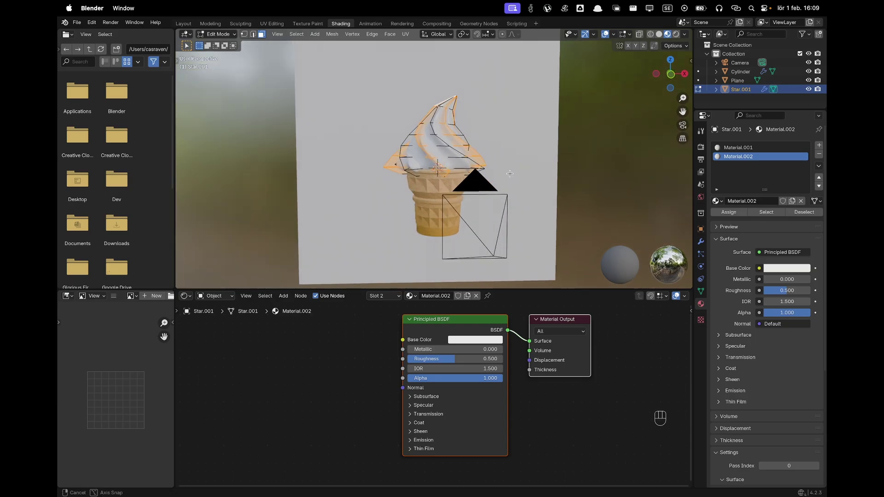
pyautogui.press('`')
pyautogui.click(454, 213)
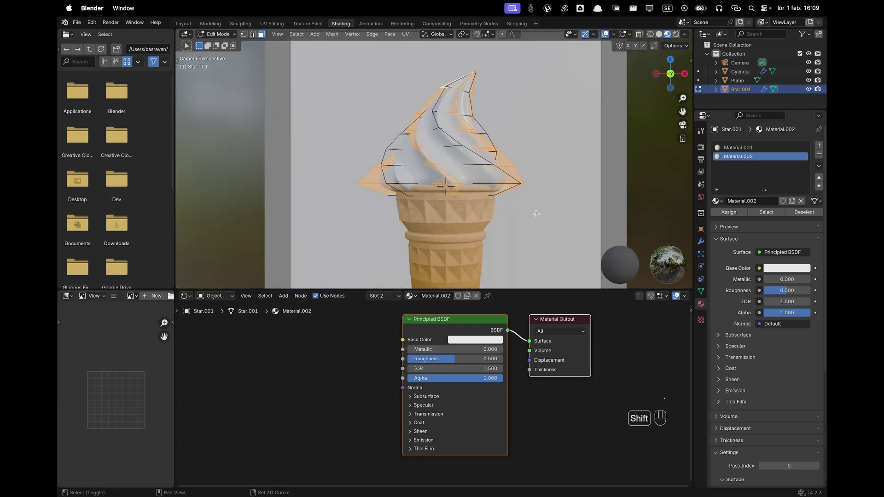
pyautogui.keyDown('shift'); pyautogui.scroll(-3, 503, 204); pyautogui.keyUp('shift')
pyautogui.doubleClick(478, 359)
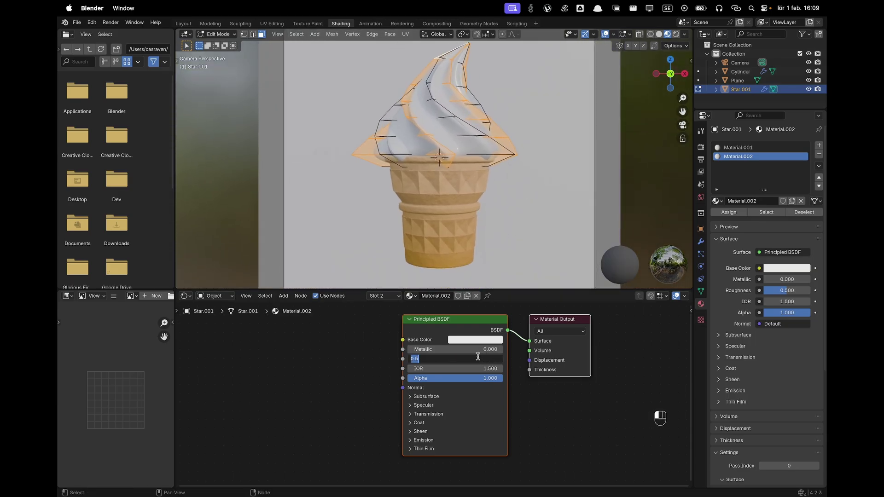
pyautogui.write('.2')
pyautogui.press('Return')
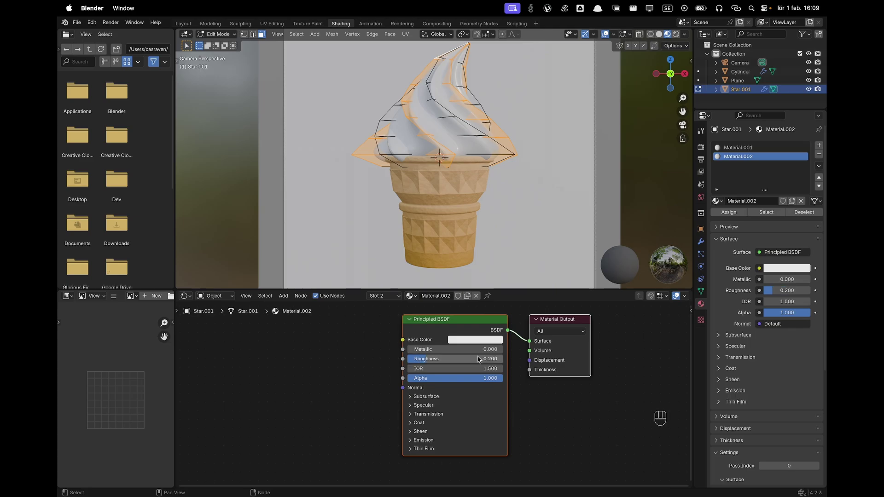
# Step: Add a Color Ramp node before the Principled BSDF and connect its Color output to Base Color
pyautogui.keyDown('shift'); pyautogui.moveTo(341, 363); pyautogui.dragTo(473, 368, button='middle'); pyautogui.keyUp('shift')
pyautogui.scroll(-1, 472, 369)
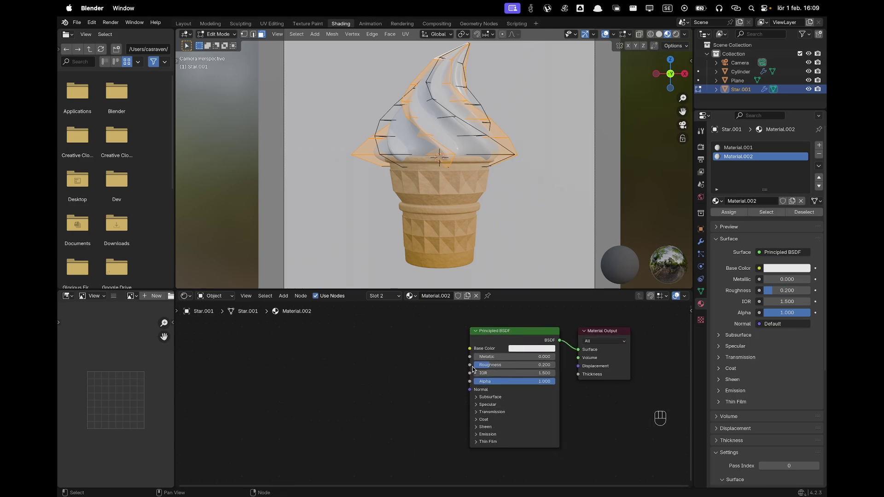
pyautogui.hotkey('shift', 'a')
pyautogui.write('ramp')
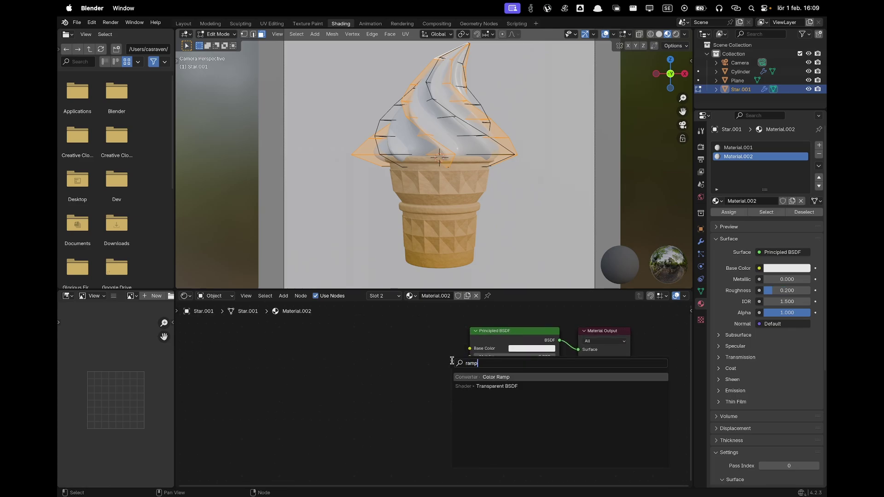
pyautogui.press('Return')
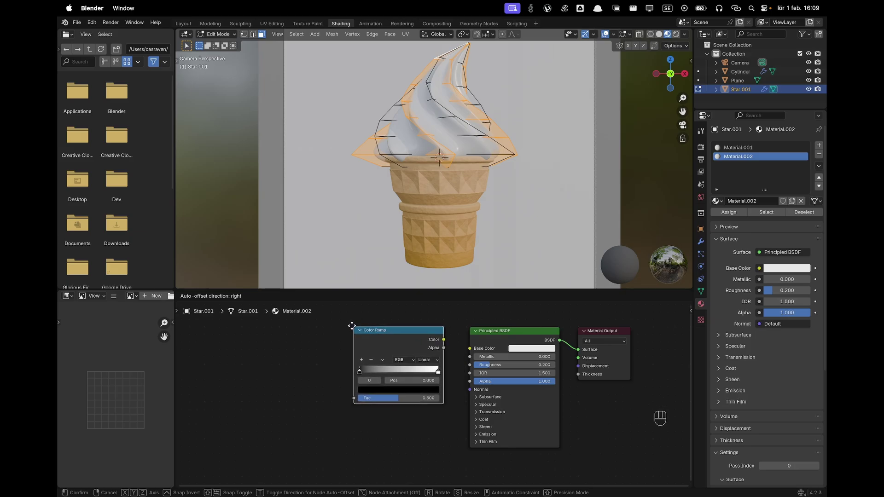
pyautogui.click(349, 328)
pyautogui.moveTo(440, 339); pyautogui.dragTo(469, 349)
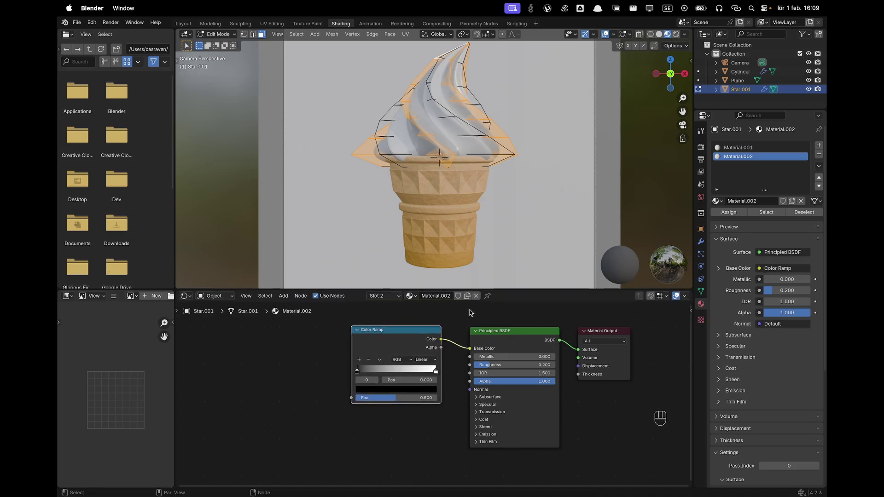
# Step: Feed the Color Ramp's Fac from a Mapping node driven by Generated texture coordinates, without an Image Texture node
pyautogui.press('Tab')
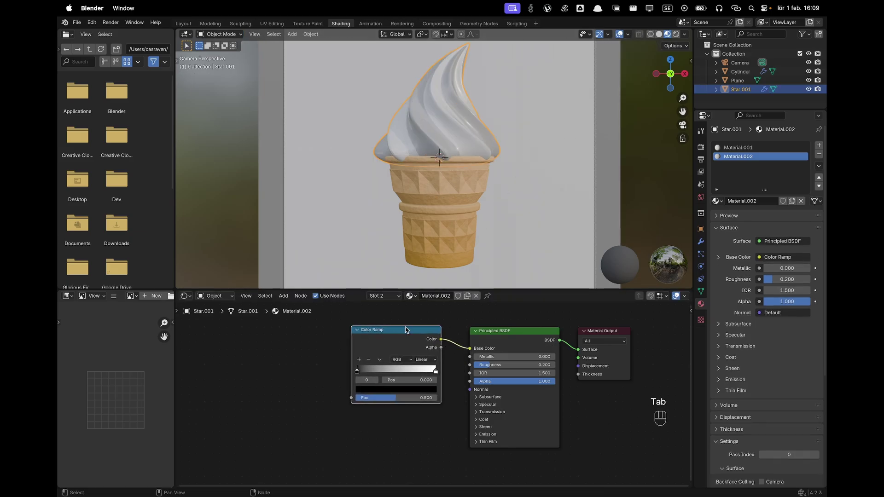
pyautogui.hotkey('ctrl', 't')
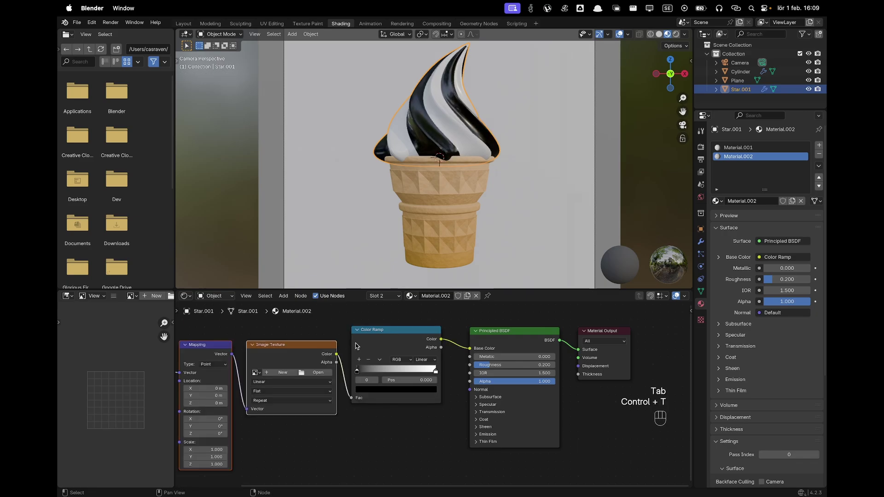
pyautogui.hscroll(-5, 398, 350)
pyautogui.press('x')
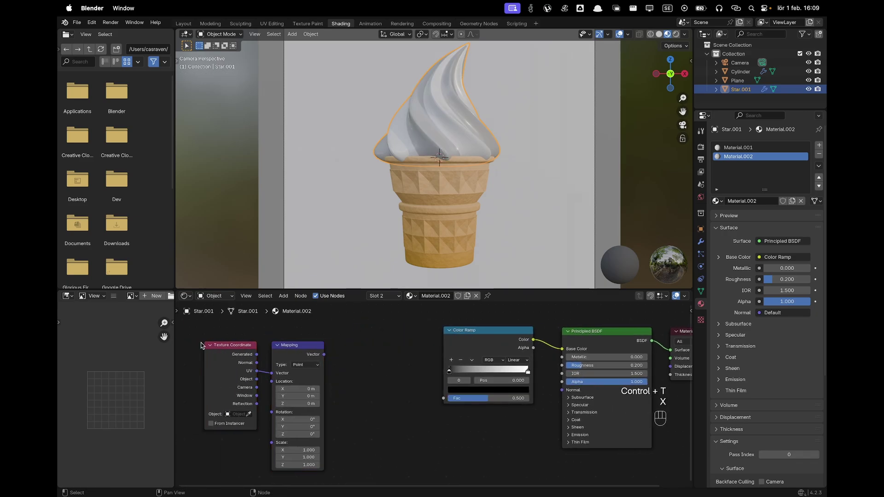
pyautogui.moveTo(201, 336); pyautogui.dragTo(297, 375)
pyautogui.moveTo(302, 350); pyautogui.dragTo(428, 350)
pyautogui.moveTo(441, 397); pyautogui.dragTo(443, 398)
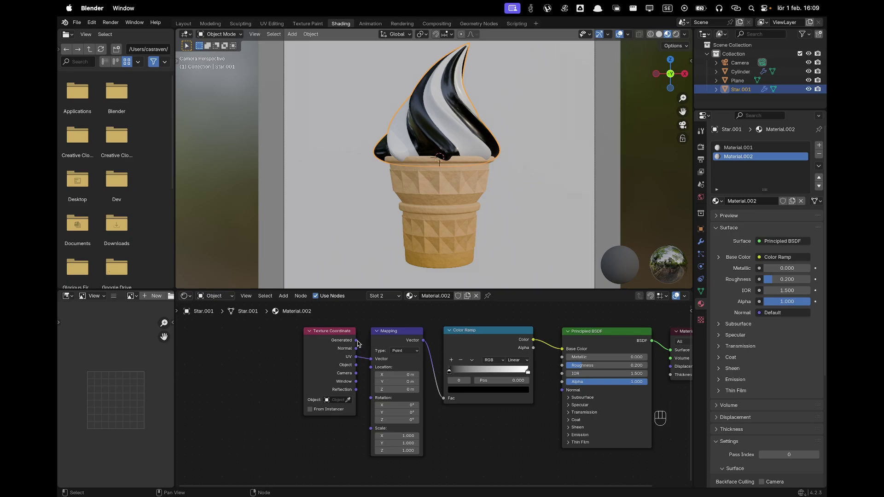
pyautogui.moveTo(357, 341); pyautogui.dragTo(371, 358)
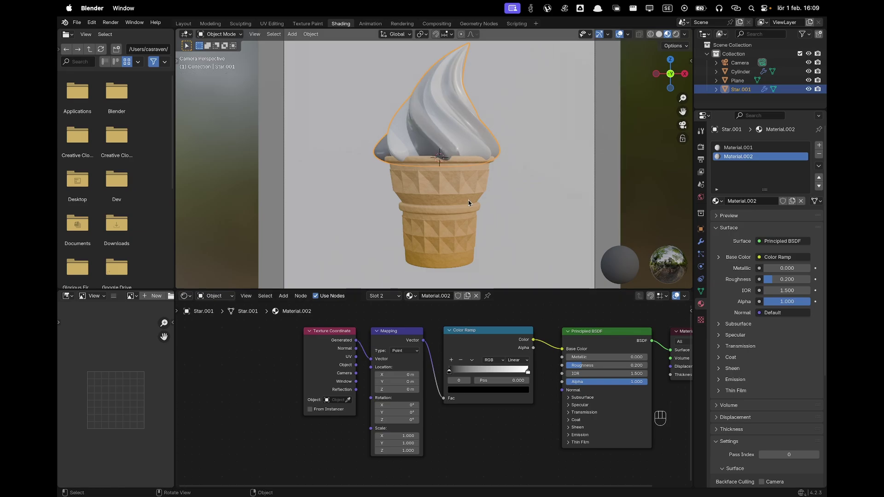
# Step: Bring the Color Ramp stops closer together and rotate the Mapping to about X -13.8°, Y 13.4°, Z 27.8°
pyautogui.scroll(2, 465, 154)
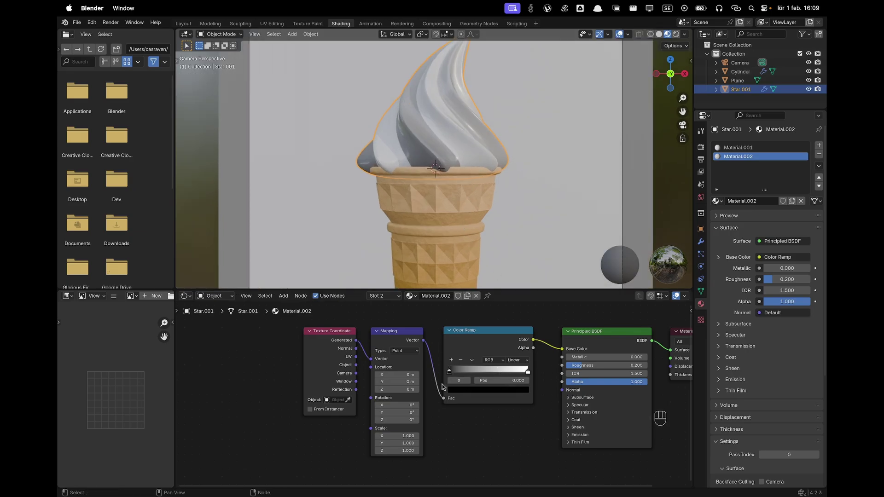
pyautogui.moveTo(457, 373); pyautogui.dragTo(496, 374)
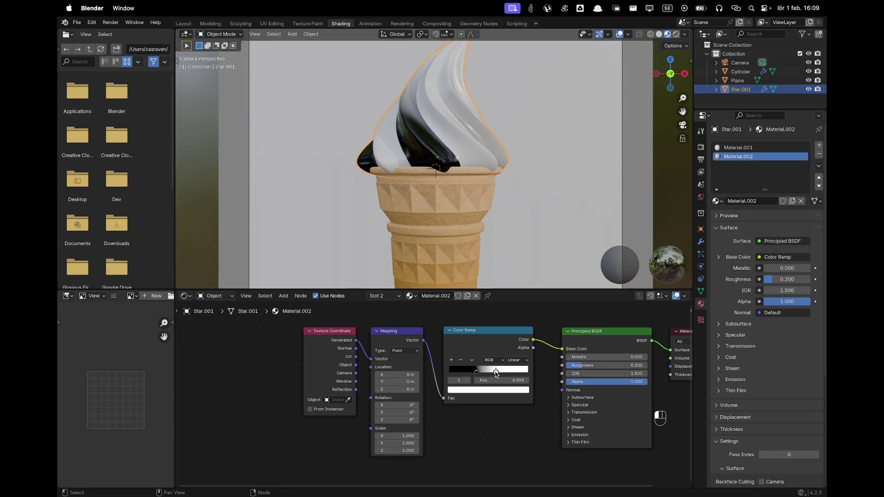
pyautogui.moveTo(401, 404); pyautogui.dragTo(411, 419)
pyautogui.moveTo(396, 198); pyautogui.dragTo(293, 199, button='middle')
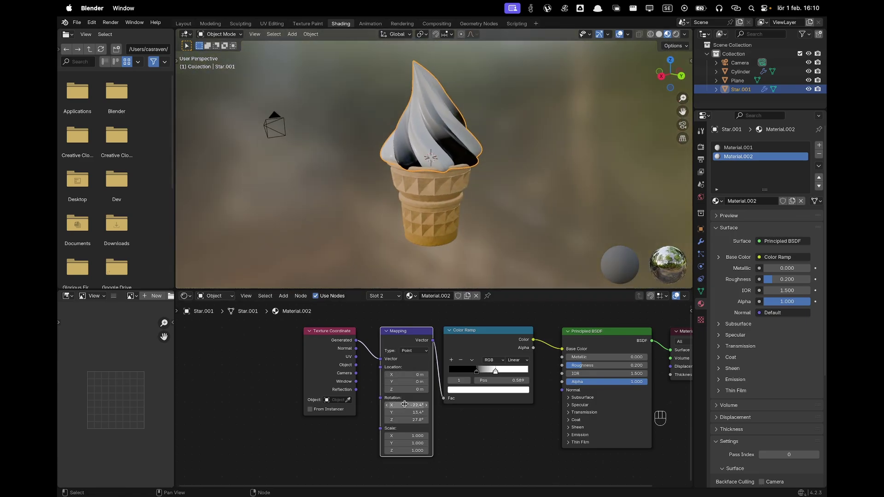
pyautogui.moveTo(405, 405); pyautogui.dragTo(410, 405)
pyautogui.moveTo(405, 166); pyautogui.dragTo(438, 143, button='middle')
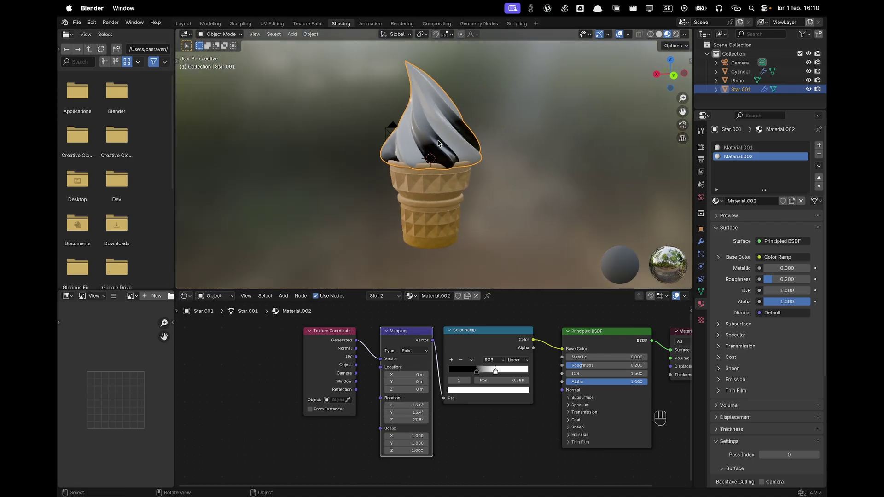
pyautogui.moveTo(386, 166); pyautogui.dragTo(523, 175, button='middle')
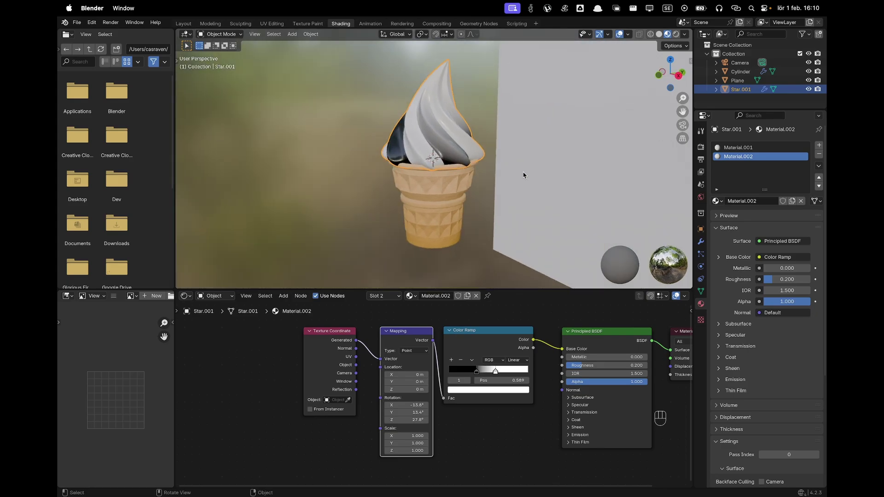
# Step: Move the Color Ramp stops to about 0.227 and 0.745 and paste a light pink hex colour into the second stop
pyautogui.moveTo(476, 372)
pyautogui.mouseDown()
pyautogui.moveTo(466, 372)
pyautogui.moveTo(510, 373)
pyautogui.mouseUp()
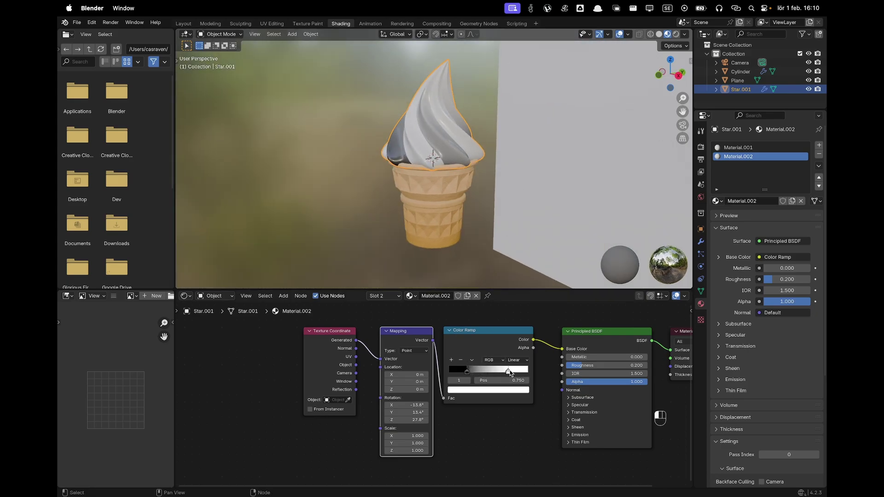
pyautogui.moveTo(472, 183); pyautogui.dragTo(488, 207, button='middle')
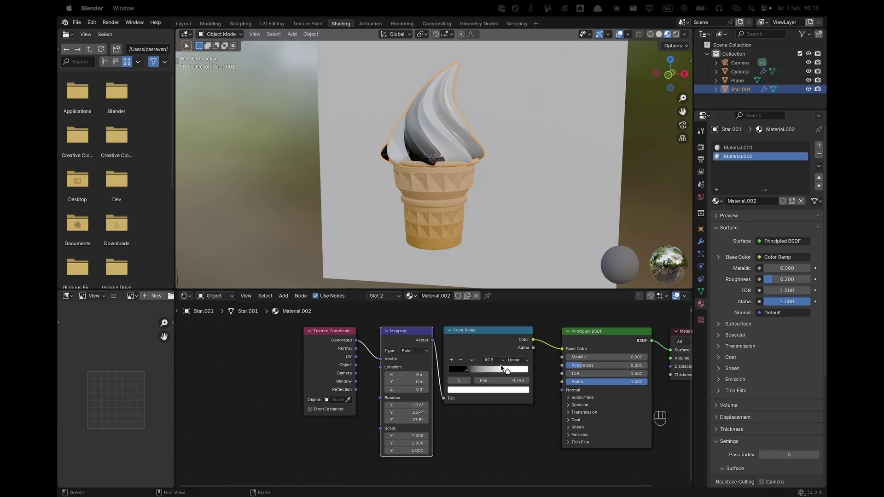
pyautogui.click(514, 390)
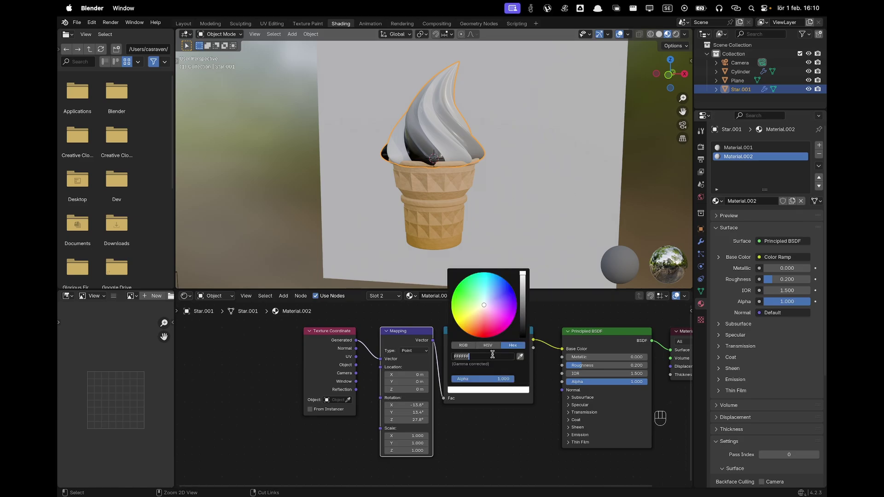
pyautogui.write('E7BFD7')
pyautogui.press('Return')
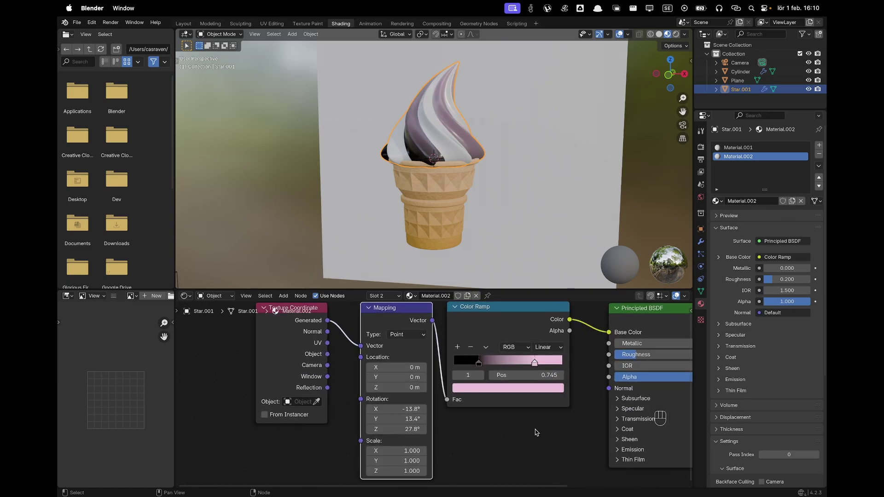
# Step: Set the Color Ramp's first, black stop to the hex colour E76763
pyautogui.scroll(3, 534, 430)
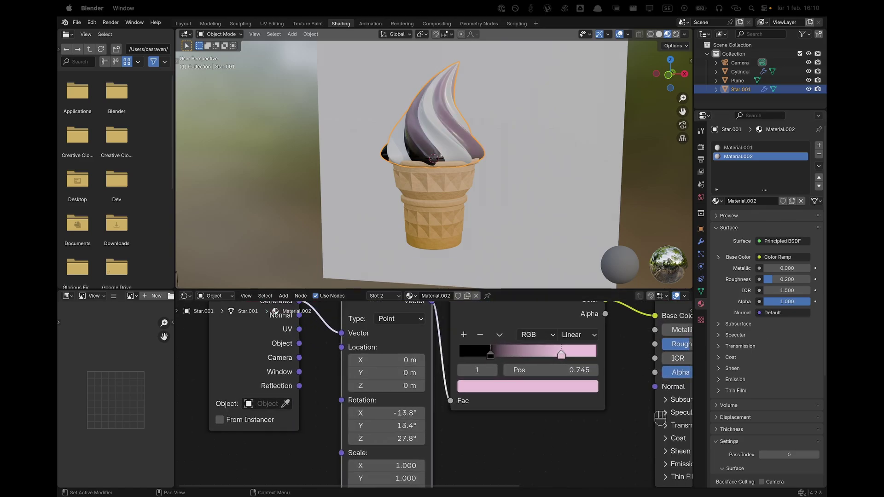
pyautogui.click(491, 356)
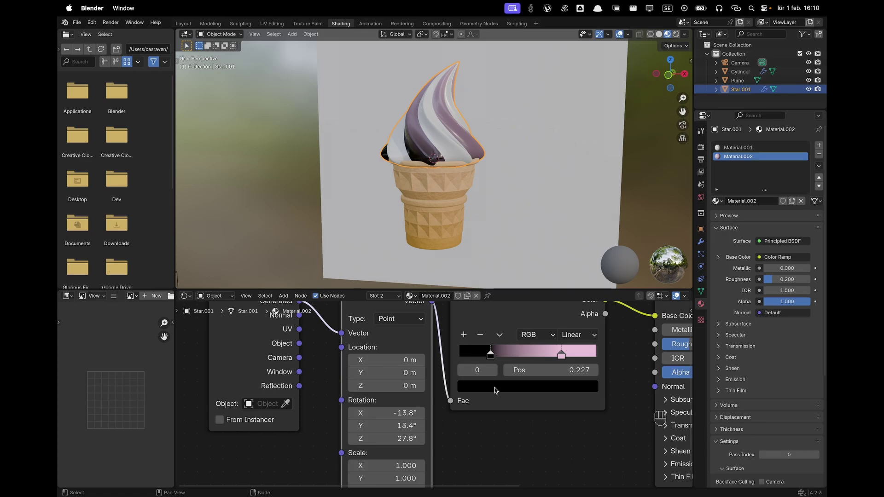
pyautogui.click(494, 387)
pyautogui.click(495, 329)
pyautogui.write('E76763')
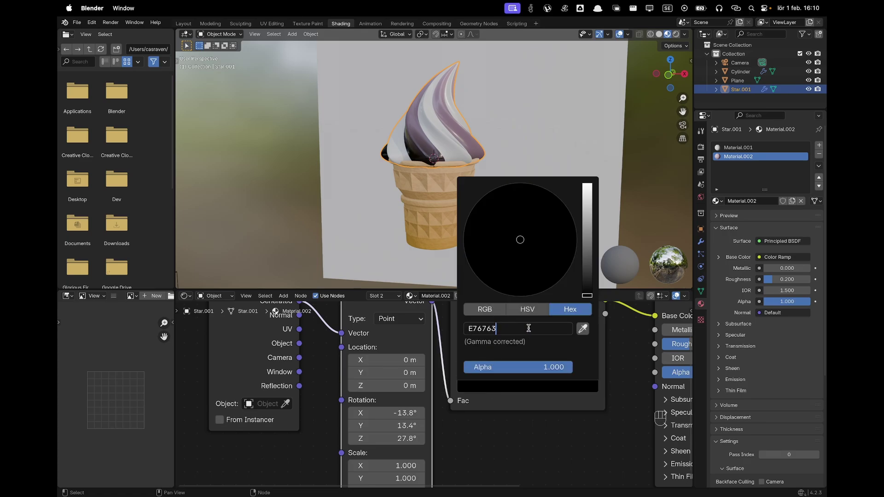
pyautogui.press('Return')
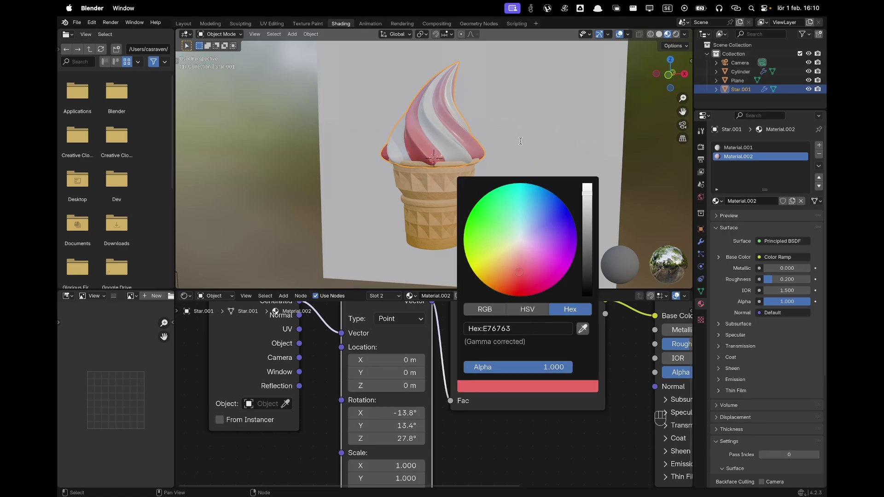
pyautogui.click(554, 138)
# Step: Reselect the swirl and rename its second, striped material to Red Icecream
pyautogui.scroll(-3, 552, 150)
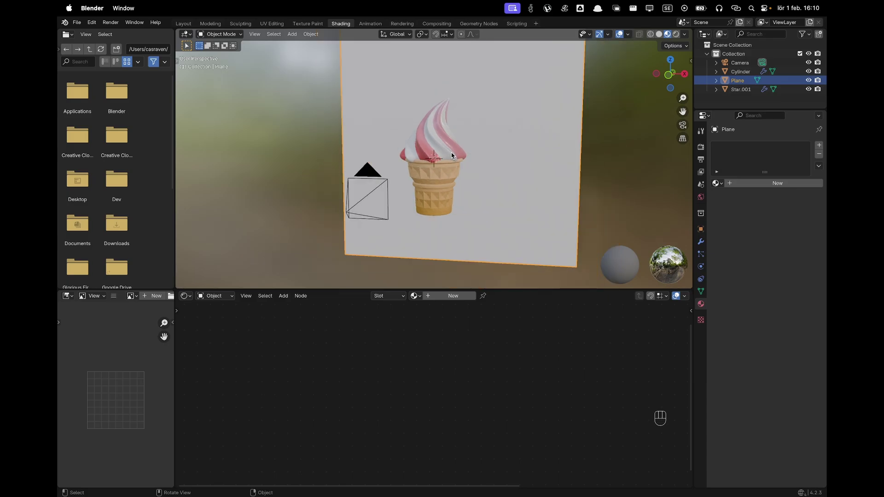
pyautogui.click(455, 147)
pyautogui.scroll(3, 497, 222)
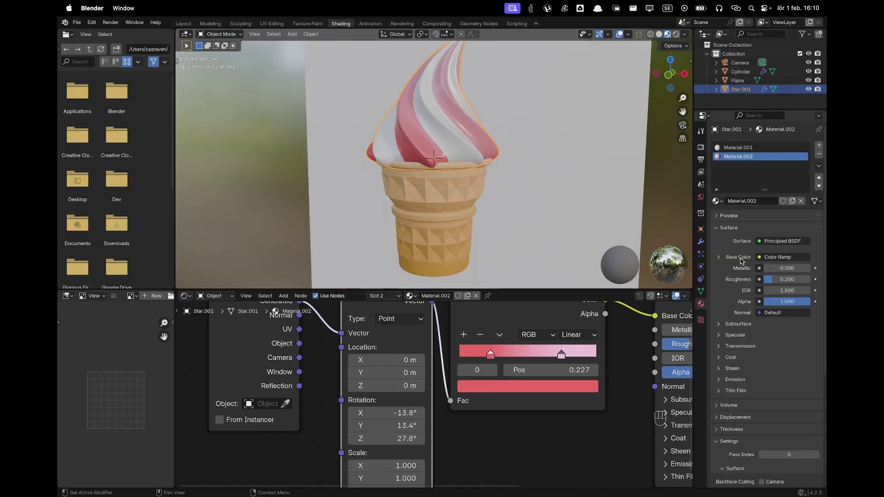
pyautogui.click(751, 201)
pyautogui.press('shift')
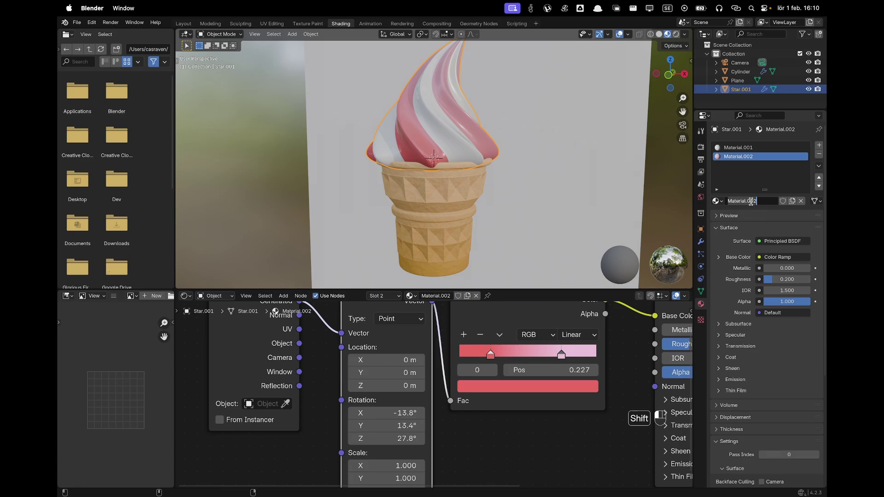
pyautogui.write('Red Ice')
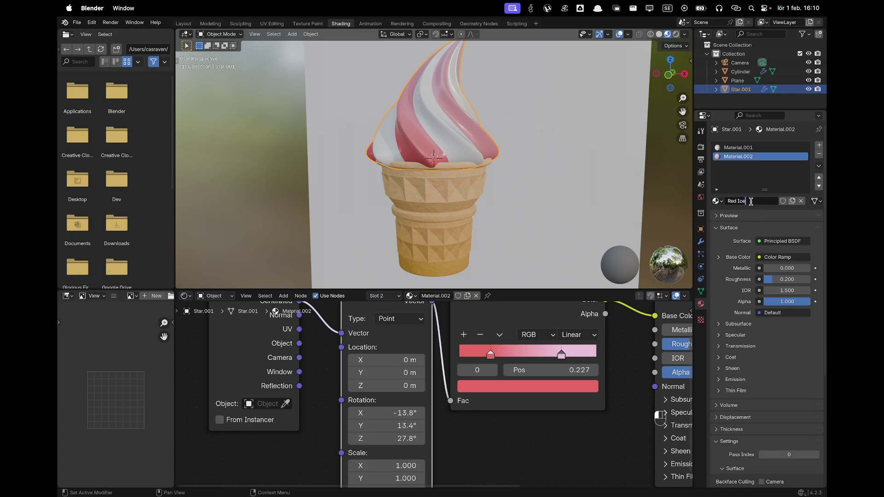
pyautogui.write('cream')
pyautogui.press('Return')
# Step: Rename the swirl's first, white material to White Icecream
pyautogui.click(745, 148)
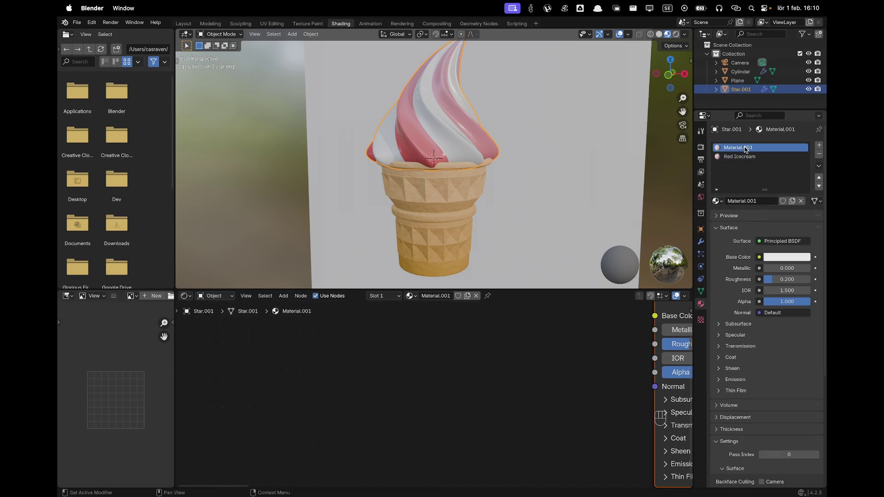
pyautogui.click(749, 203)
pyautogui.write('White Icecream')
pyautogui.press('Return')
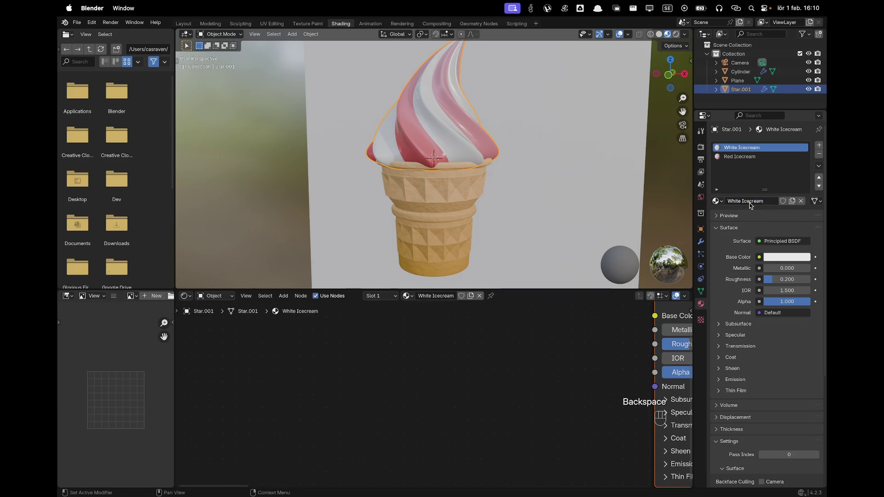
# Step: Select the backdrop plane and set its material's base color to the hex value E7B6A9
pyautogui.scroll(-2, 572, 171)
pyautogui.scroll(-2, 584, 181)
pyautogui.click(584, 181)
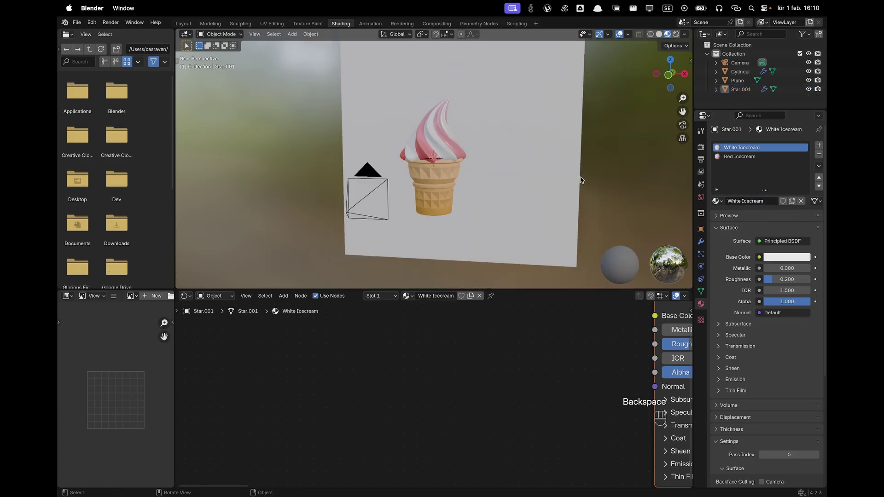
pyautogui.click(479, 99)
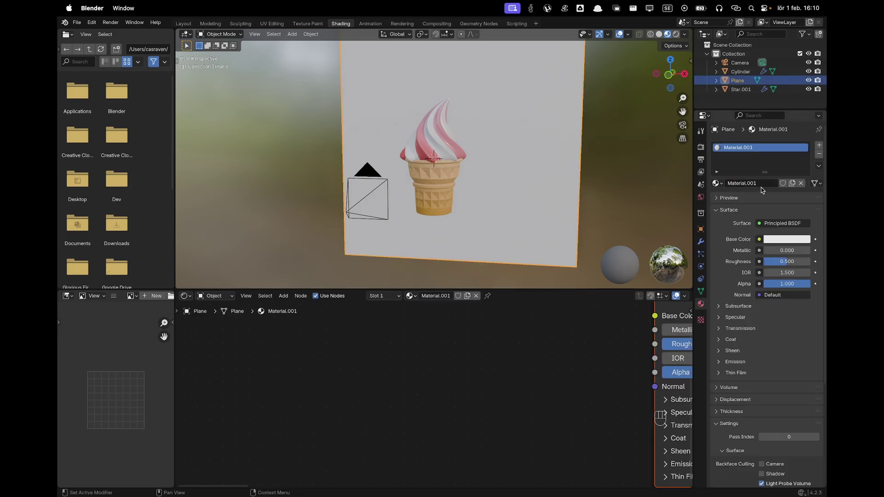
pyautogui.click(786, 239)
pyautogui.click(766, 199)
pyautogui.write('E7B6A9')
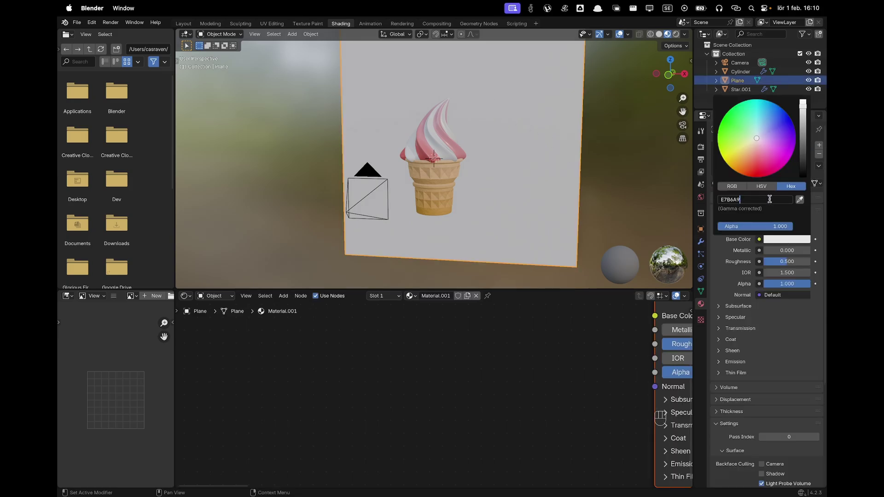
pyautogui.press('Return')
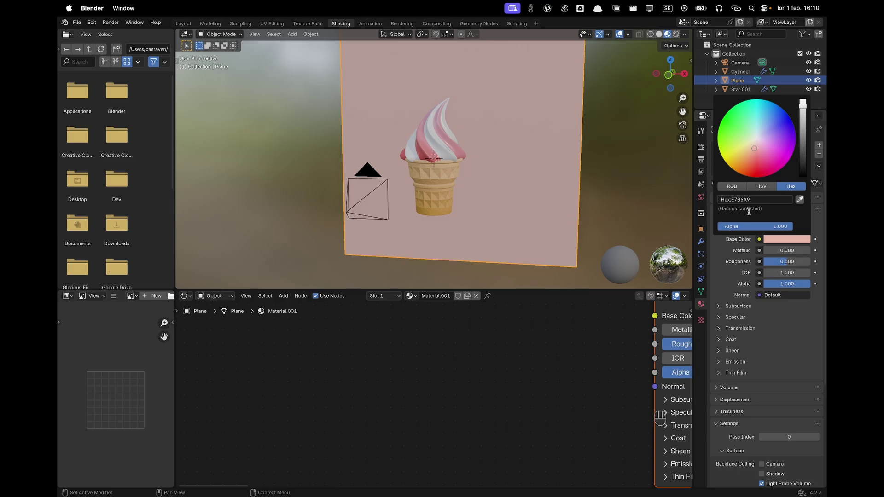
# Step: Rename the backdrop plane's material to Background
pyautogui.doubleClick(741, 183)
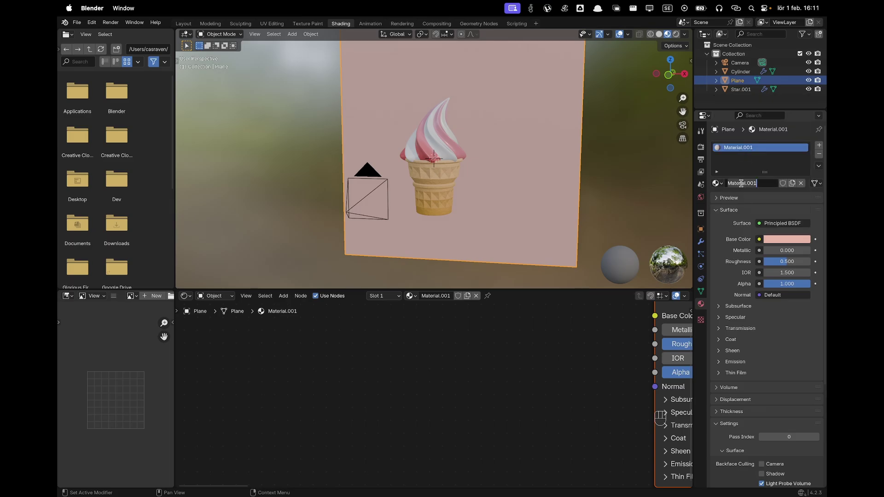
pyautogui.write('Background')
pyautogui.press('Return')
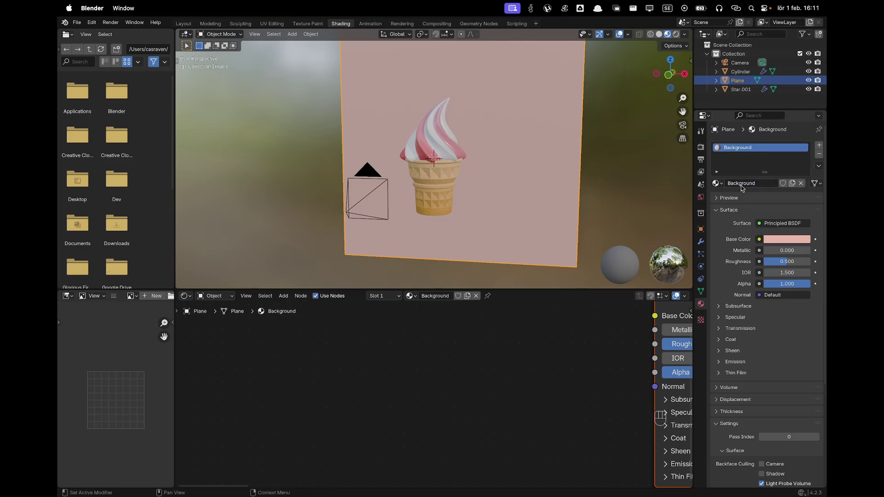
# Step: In camera view, select the swirl and cone together, tilt them clockwise and rotate them about the global Z axis
pyautogui.press('`')
pyautogui.click(517, 186)
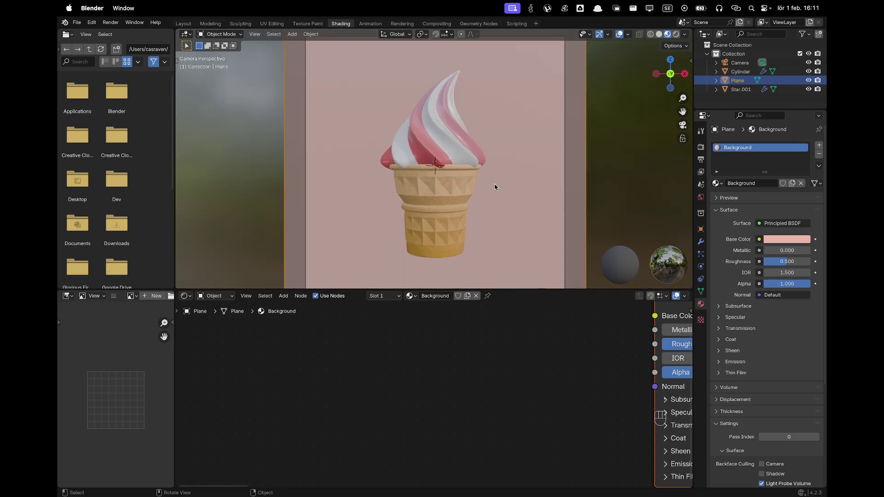
pyautogui.click(437, 153)
pyautogui.keyDown('shift'); pyautogui.click(451, 199); pyautogui.keyUp('shift')
pyautogui.scroll(-2, 452, 199)
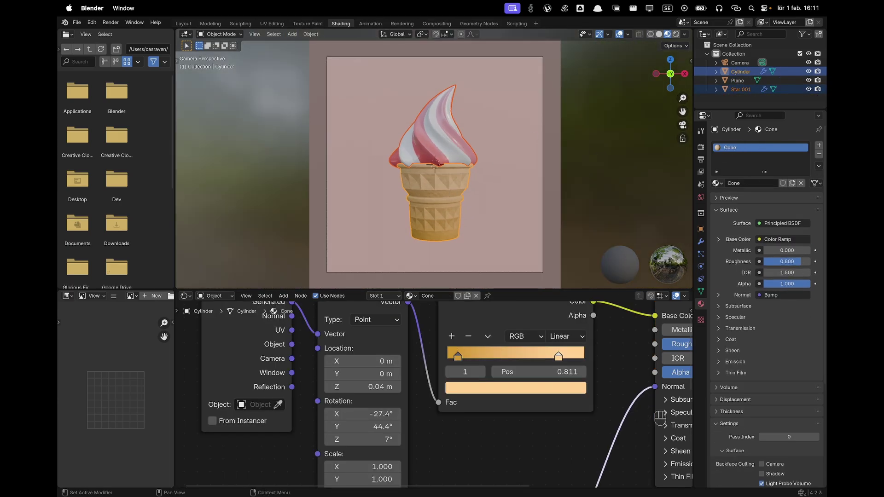
pyautogui.press('r')
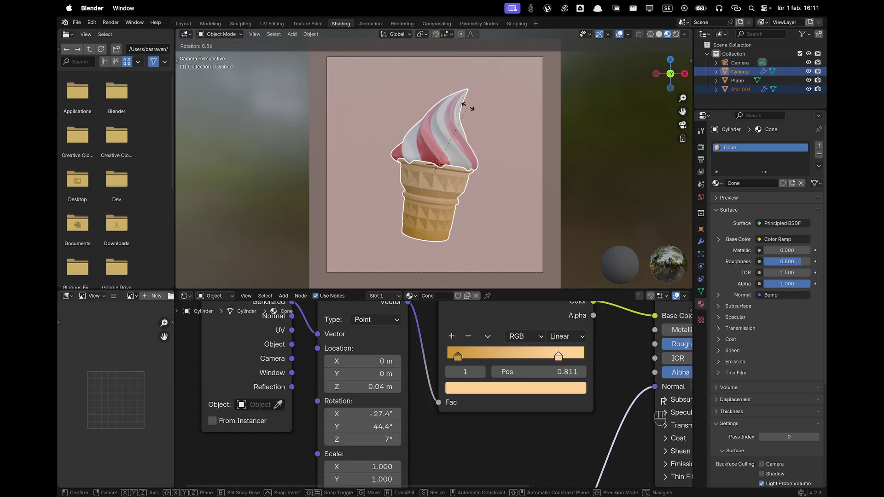
pyautogui.press('r')
pyautogui.press('z')
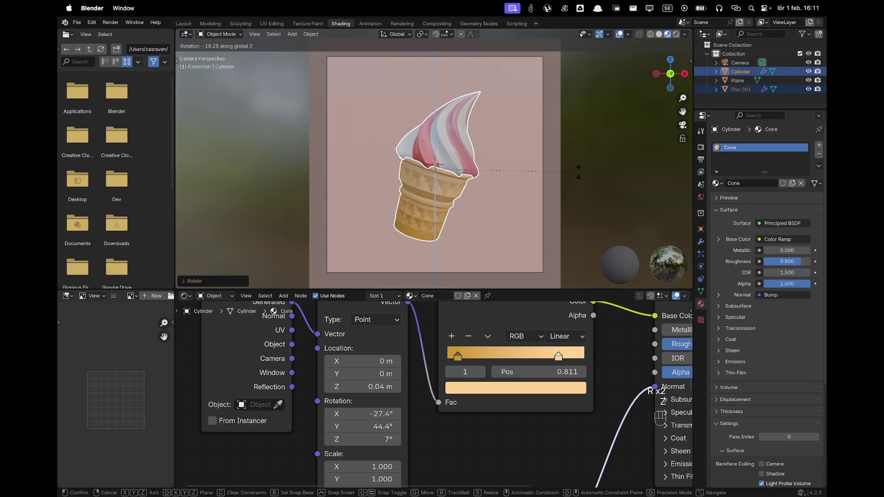
pyautogui.click(505, 126)
# Step: Trackball-rotate the ice cream by about 18° and 10°, then move it about 1.03 m in X and -0.65 m in Z
pyautogui.press('r')
pyautogui.press('r')
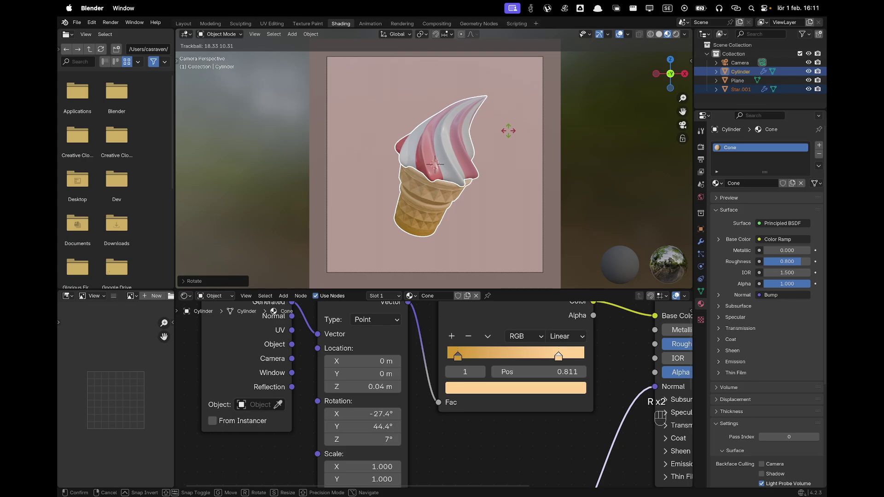
pyautogui.click(507, 130)
pyautogui.press('g')
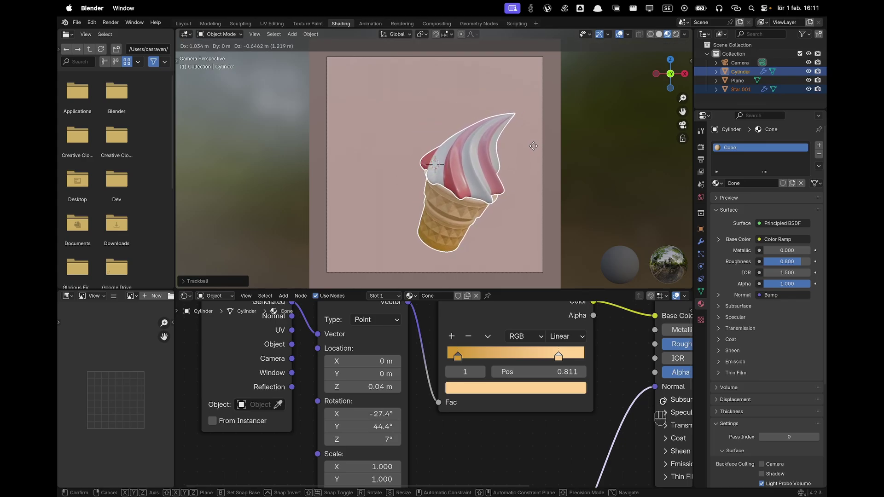
pyautogui.click(535, 145)
pyautogui.scroll(-2, 503, 160)
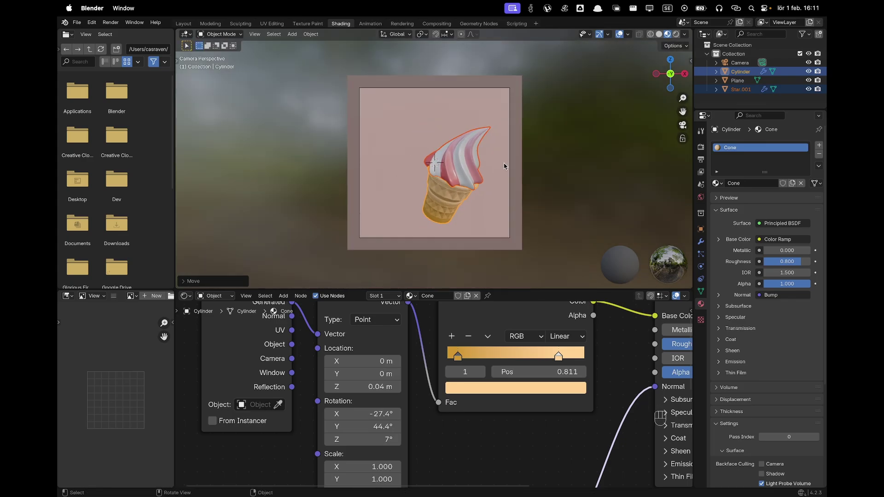
# Step: Duplicate the whole ice cream, place the copy up and to the left of the original and tilt it counter-clockwise
pyautogui.hotkey('shift', 'd')
pyautogui.click(474, 148)
pyautogui.press('r')
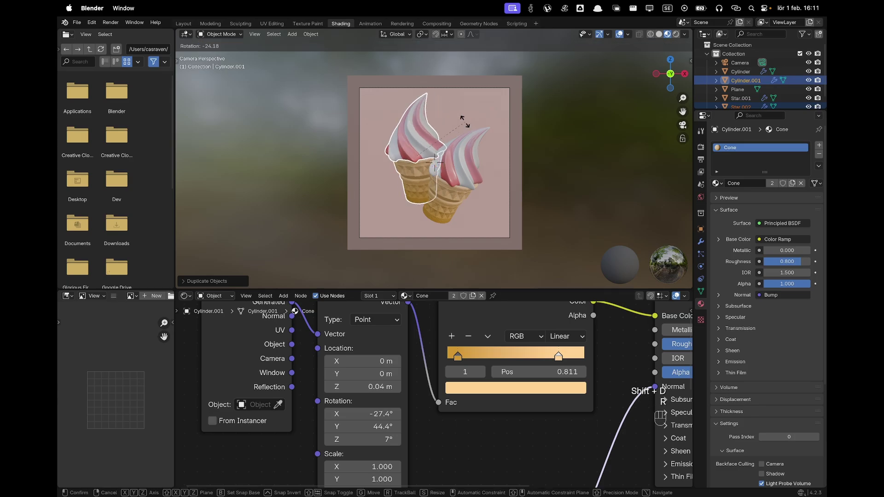
pyautogui.click(420, 111)
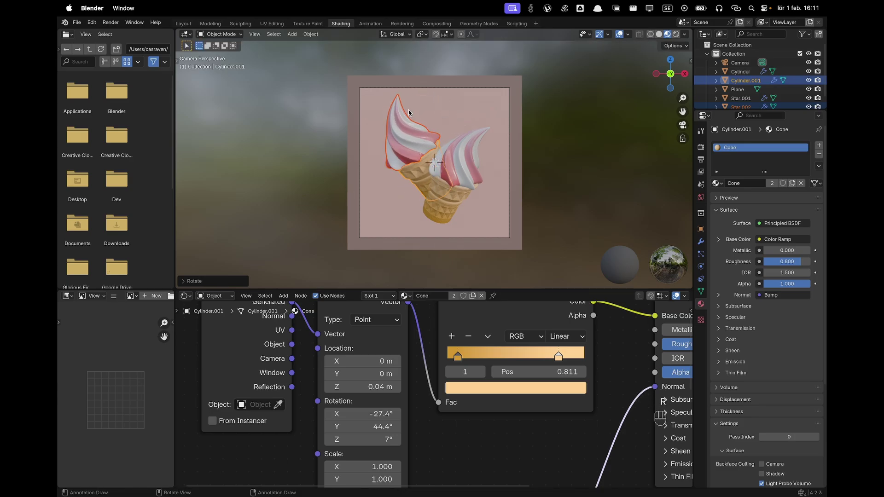
# Step: Trackball-rotate the duplicated ice cream and turn it about the global Z axis
pyautogui.press('r')
pyautogui.press('r')
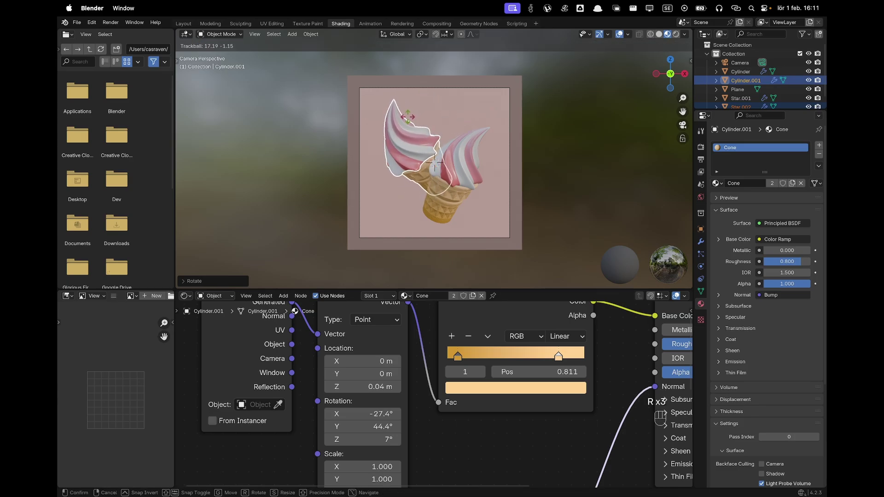
pyautogui.press('r')
pyautogui.press('z')
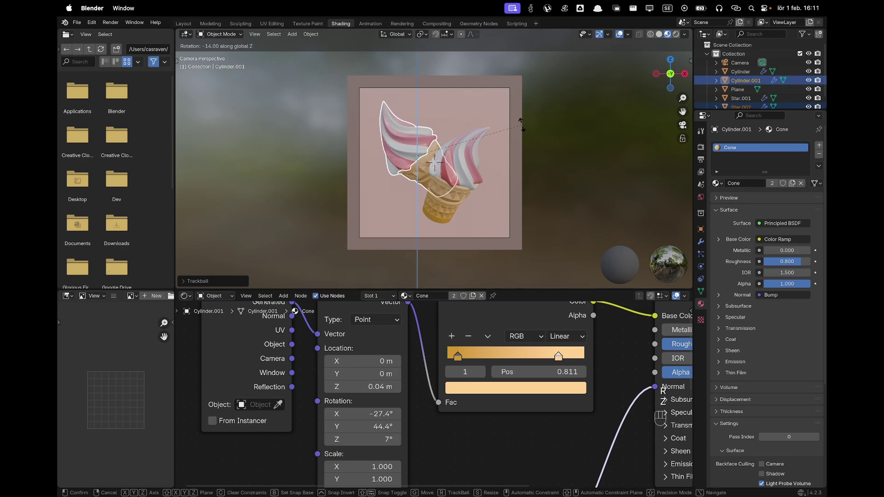
pyautogui.click(522, 131)
pyautogui.moveTo(523, 131); pyautogui.dragTo(530, 168, button='middle')
# Step: Move the duplicated ice cream along Y behind the original, towards the backdrop, and rotate it about Z
pyautogui.press('g')
pyautogui.press('y')
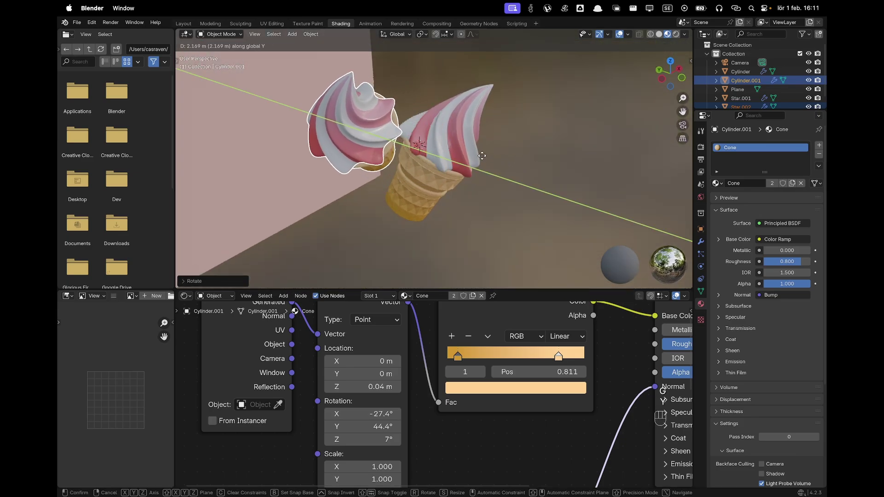
pyautogui.click(448, 169)
pyautogui.press('r')
pyautogui.press('z')
pyautogui.click(450, 174)
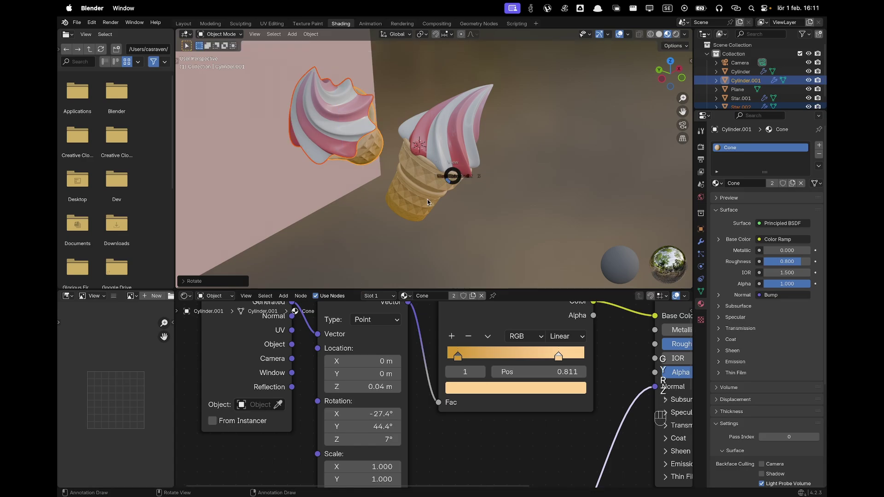
# Step: Return to the camera view and fine-tune the duplicated ice cream's depth along the Y axis
pyautogui.press('KP_0')
pyautogui.press('g')
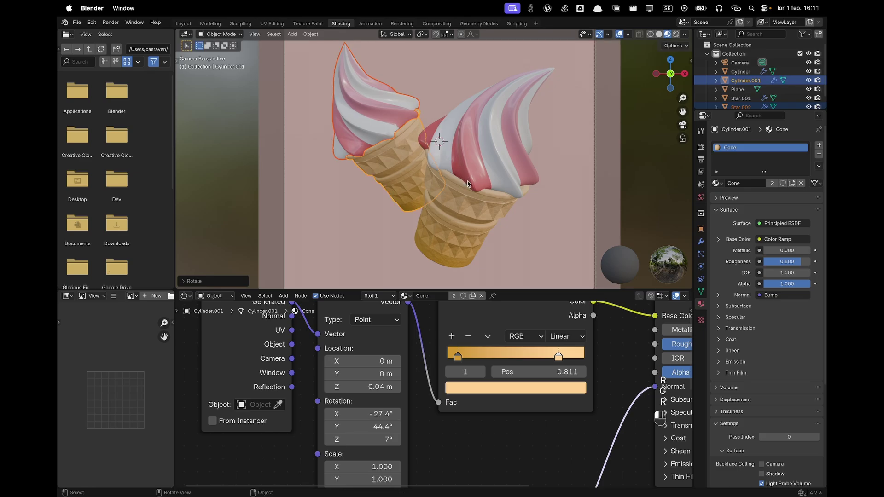
pyautogui.press('y')
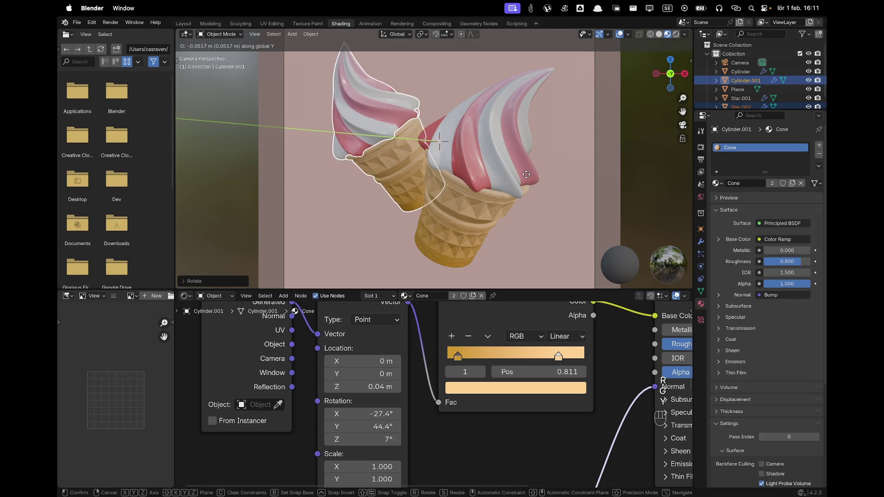
pyautogui.click(480, 155)
pyautogui.scroll(-2, 480, 155)
pyautogui.scroll(-1, 465, 170)
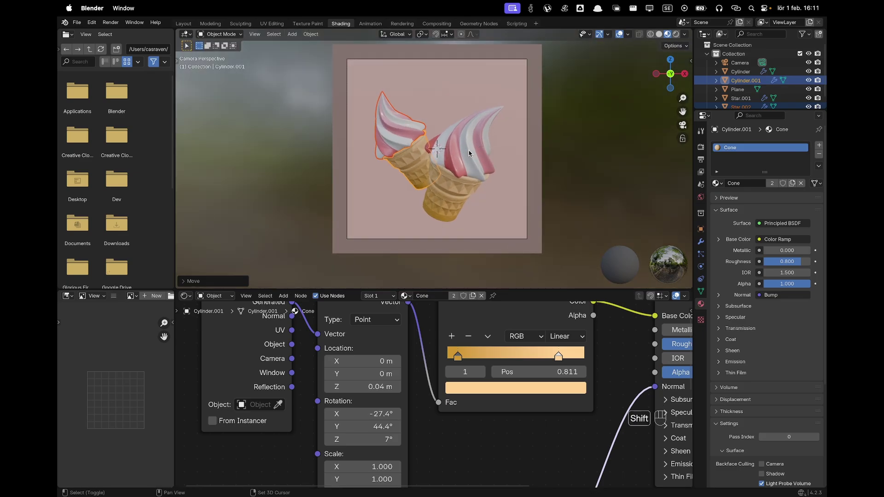
# Step: Select both ice creams and move them together about 0.26 m in X and 0.45 m up in Z
pyautogui.keyDown('shift'); pyautogui.click(459, 190); pyautogui.keyUp('shift')
pyautogui.press('g')
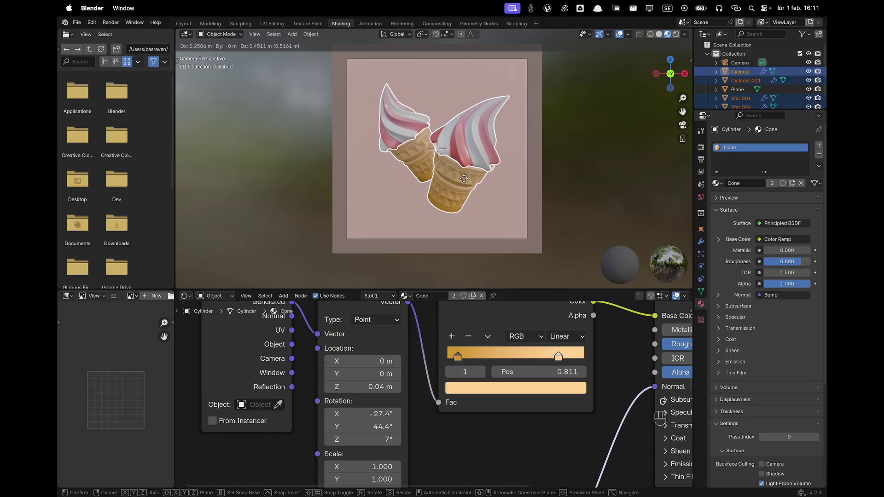
pyautogui.click(464, 179)
# Step: Select only the front ice cream's swirl and cone, rotate them slightly and nudge them a little downwards
pyautogui.click(479, 154)
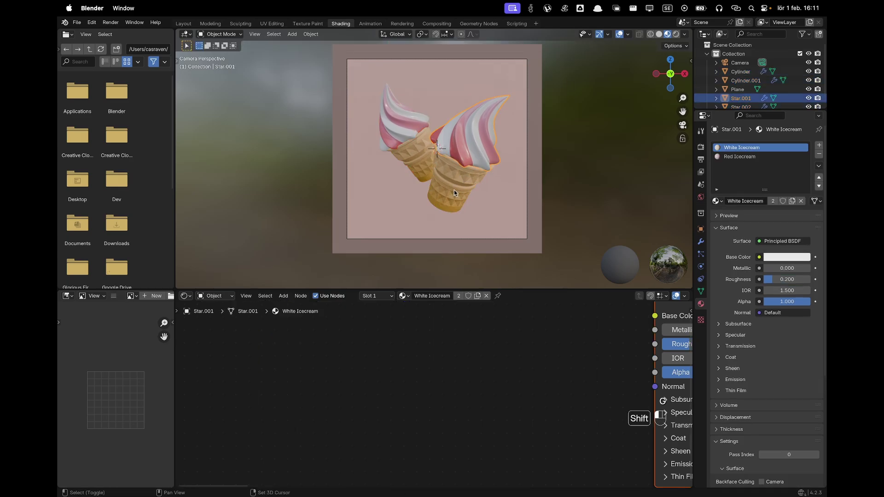
pyautogui.keyDown('shift'); pyautogui.click(461, 184); pyautogui.keyUp('shift')
pyautogui.press('r')
pyautogui.press('Escape')
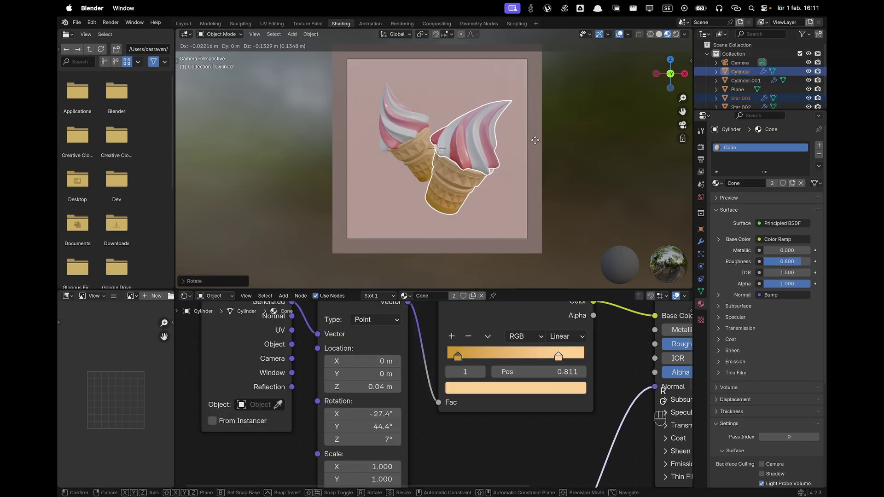
pyautogui.scroll(2, 522, 151)
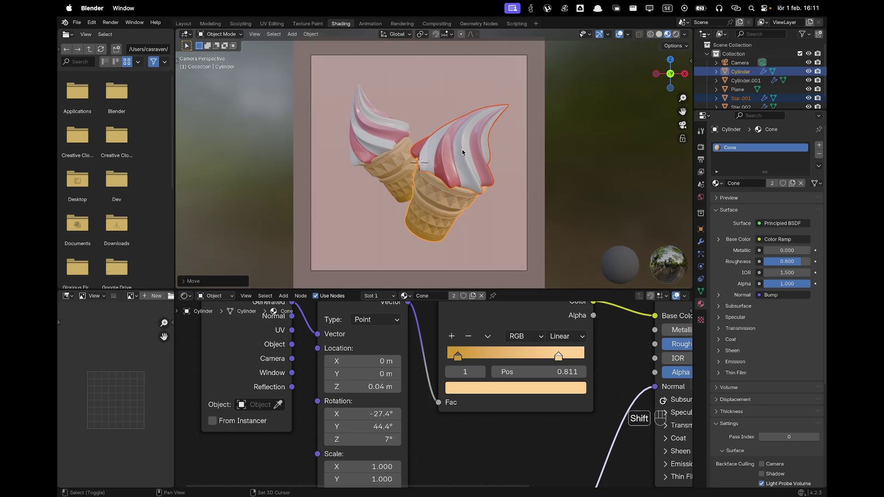
# Step: Add the rear ice cream's swirl and cone to the selection and shift both ice creams slightly down and left
pyautogui.keyDown('shift'); pyautogui.click(386, 141); pyautogui.keyUp('shift')
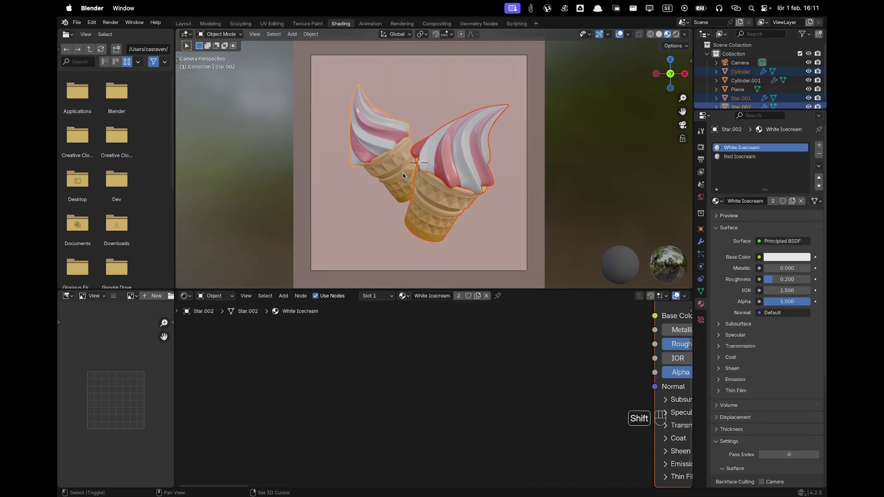
pyautogui.keyDown('shift'); pyautogui.click(397, 161); pyautogui.keyUp('shift')
pyautogui.press('g')
pyautogui.click(448, 179)
# Step: Make a separate copy of the Red Icecream material for the rear swirl and rename it Pink
pyautogui.click(381, 141)
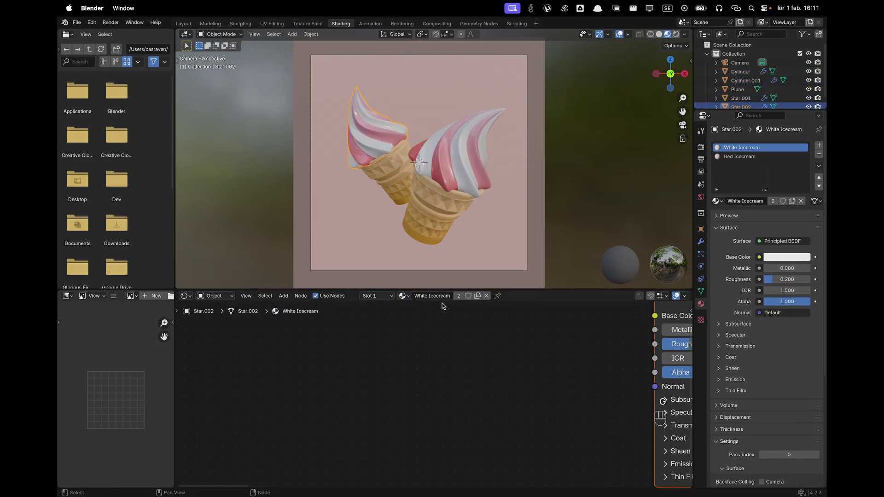
pyautogui.click(739, 157)
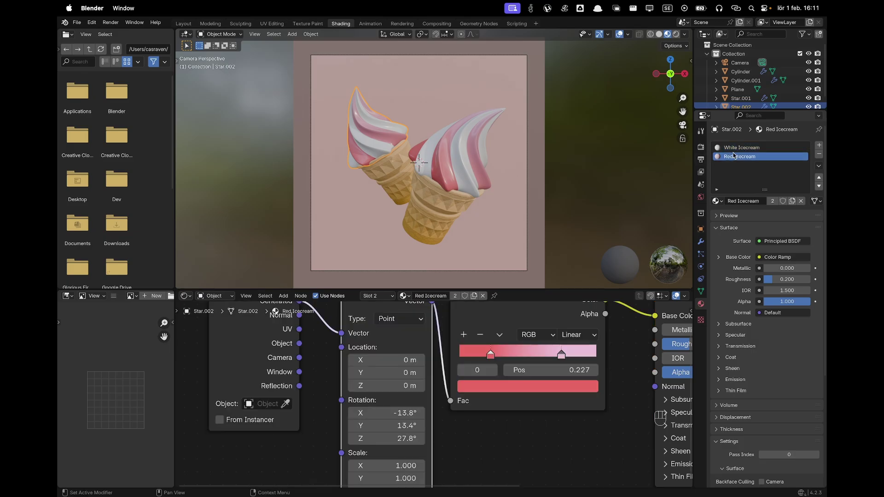
pyautogui.scroll(-5, 446, 340)
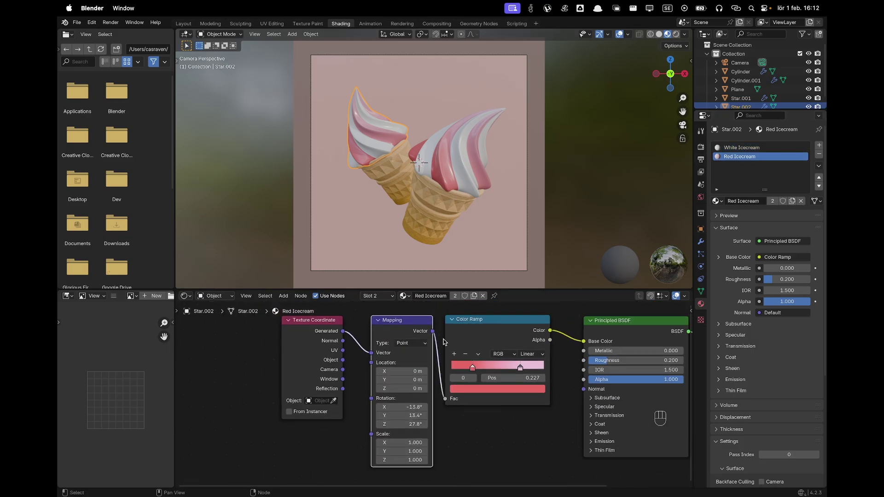
pyautogui.click(474, 296)
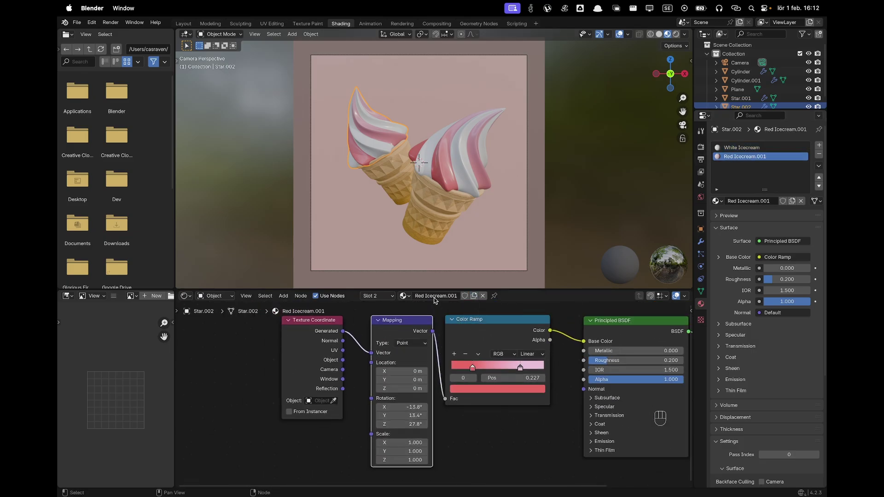
pyautogui.write('Pink')
pyautogui.press('Return')
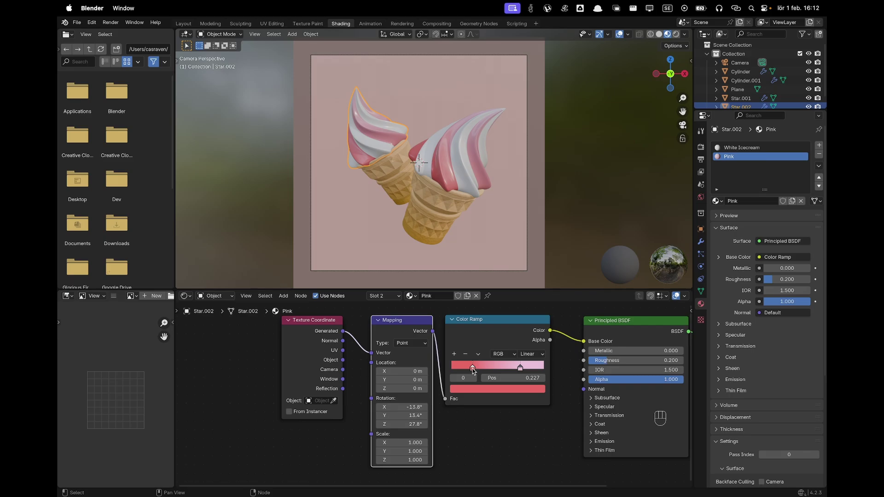
# Step: Set the red stop of the Pink material's Color Ramp to hex D182C5
pyautogui.click(478, 389)
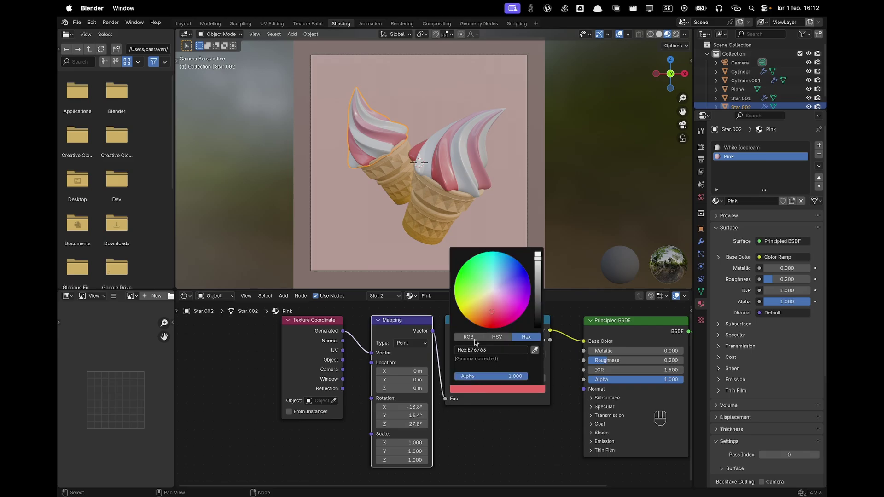
pyautogui.click(478, 351)
pyautogui.write('D182C5')
pyautogui.press('Return')
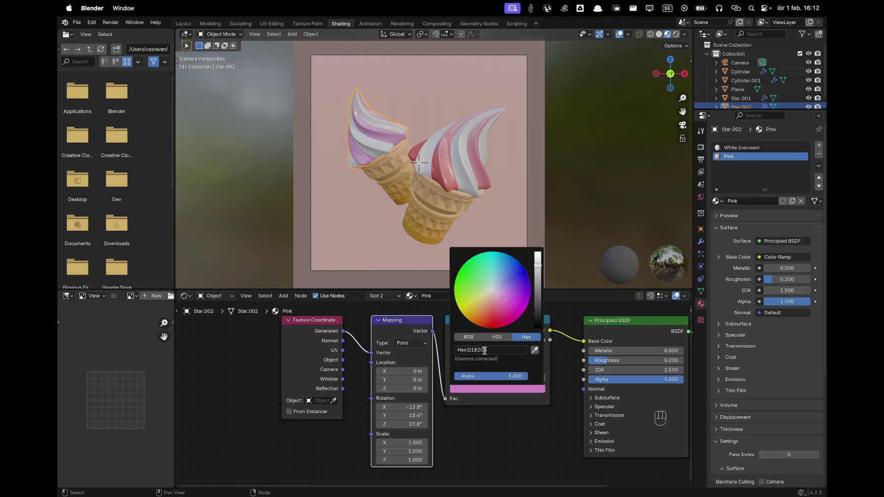
pyautogui.click(508, 400)
# Step: Select the lighter stop of the Color Ramp and make its pink slightly more saturated
pyautogui.click(521, 368)
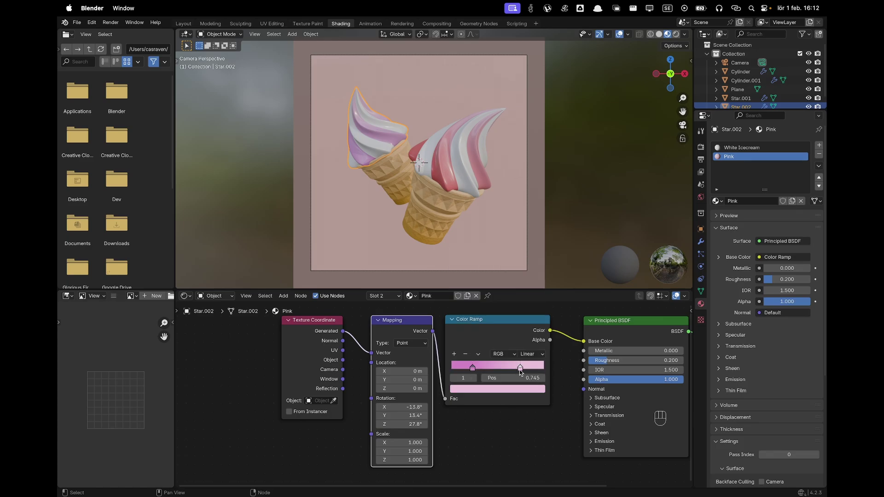
pyautogui.click(517, 390)
pyautogui.moveTo(496, 298); pyautogui.dragTo(497, 297)
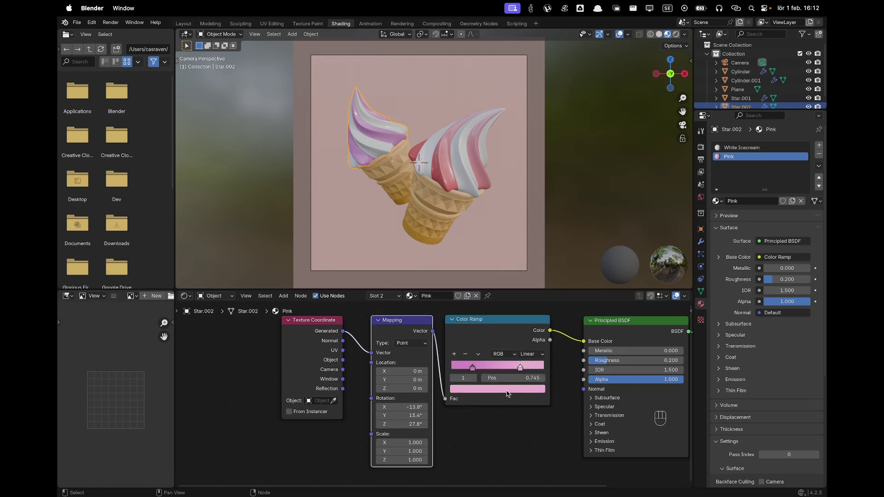
pyautogui.scroll(2, 469, 235)
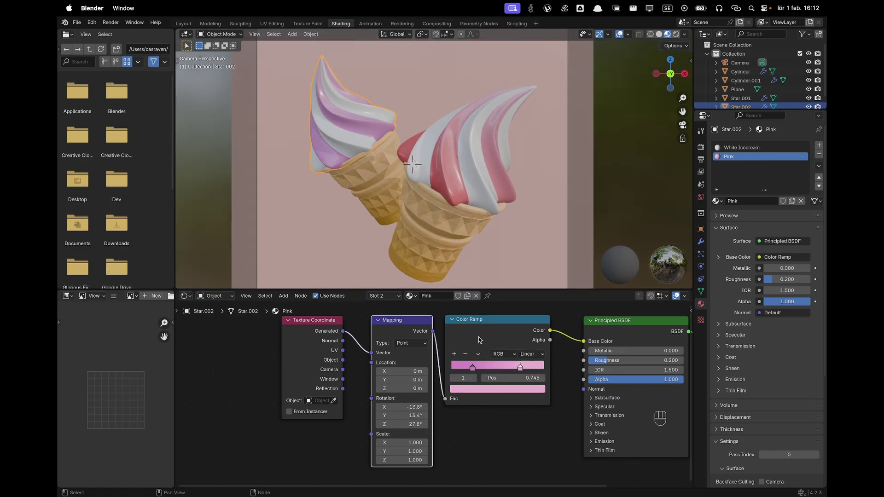
# Step: Shift the darker Color Ramp stop to a stronger magenta, hex D163CC, and leave the lighter stop's colour as it is
pyautogui.click(473, 367)
pyautogui.click(482, 389)
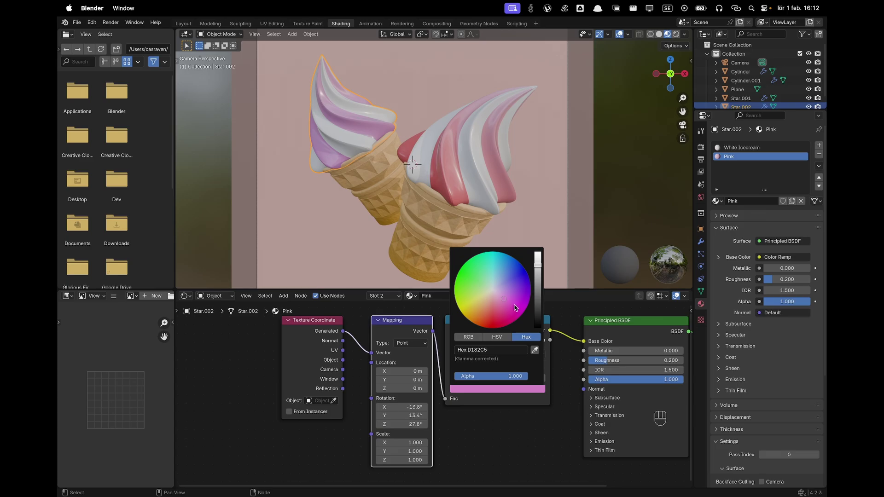
pyautogui.moveTo(510, 305); pyautogui.dragTo(511, 302)
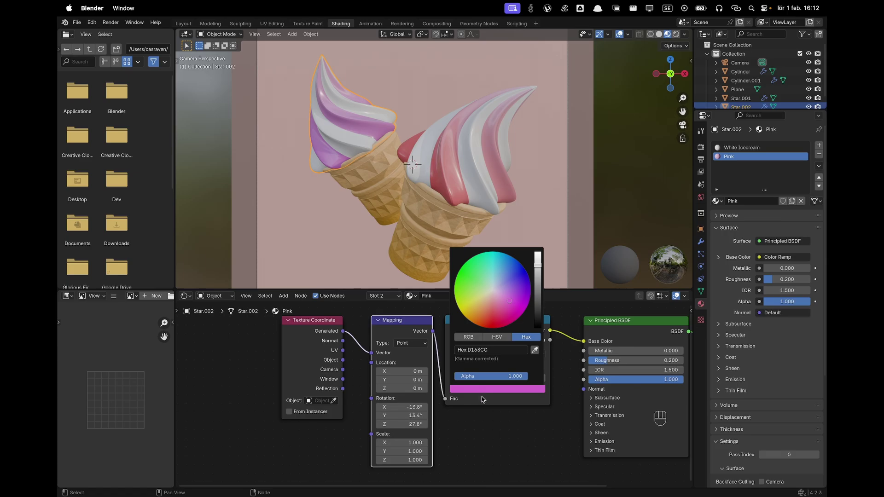
pyautogui.click(520, 366)
pyautogui.click(511, 390)
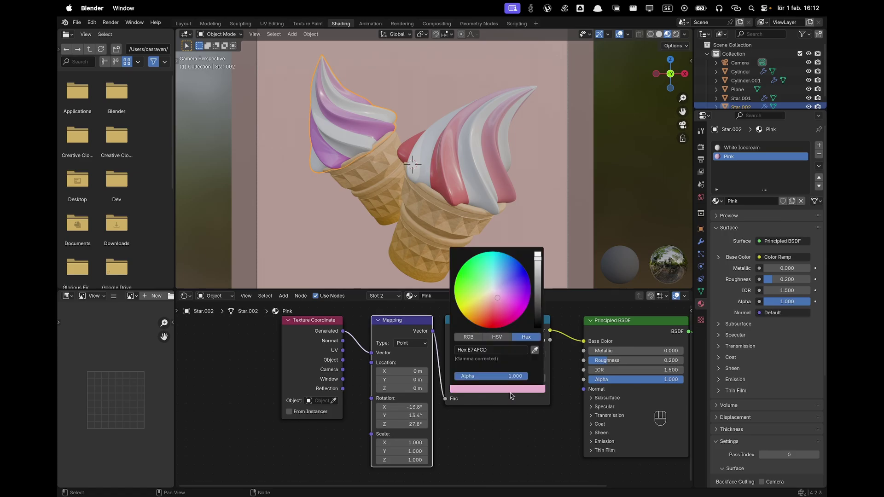
# Step: Select the camera and move it slightly closer to the ice creams along its local Z axis
pyautogui.click(601, 195)
pyautogui.scroll(-1, 601, 196)
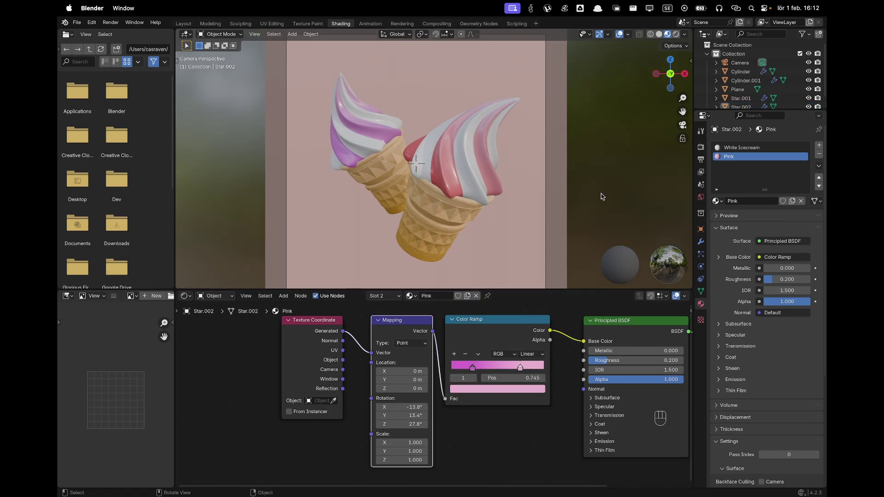
pyautogui.scroll(-2, 600, 197)
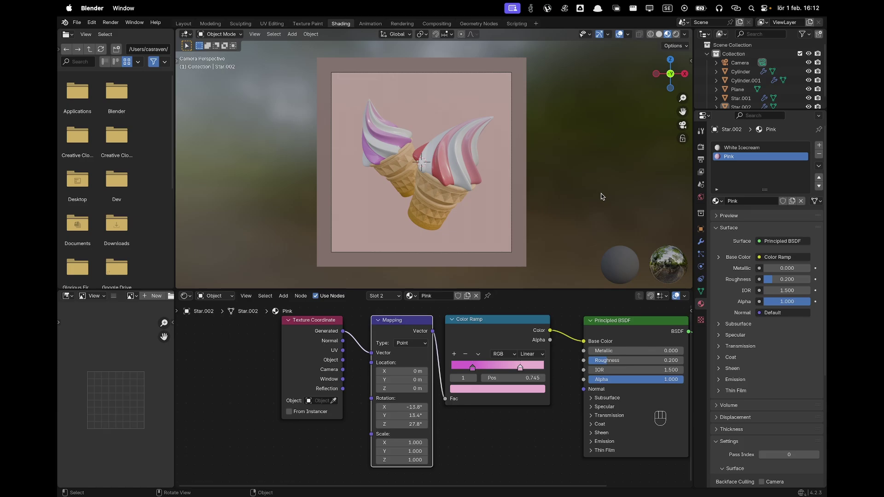
pyautogui.click(507, 249)
pyautogui.click(510, 251)
pyautogui.press('g')
pyautogui.press('z')
pyautogui.press('z')
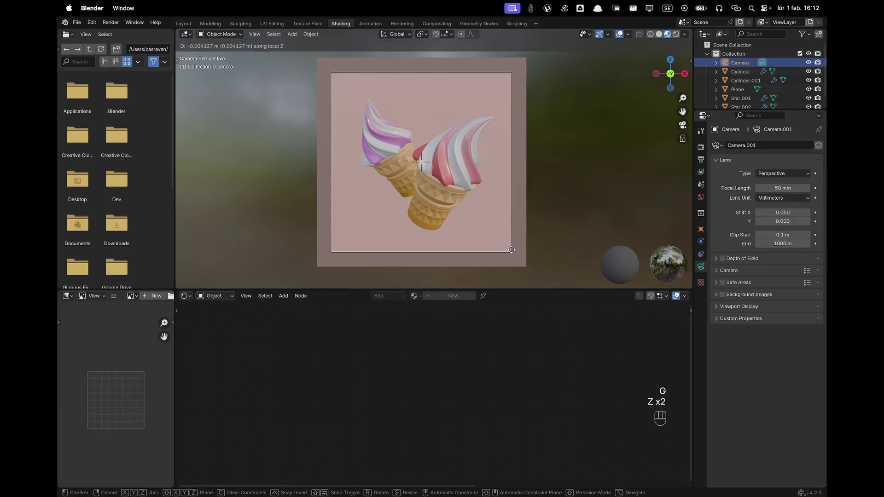
pyautogui.click(509, 247)
# Step: Select both ice creams together, nudge them slightly left and up within the camera frame, and deselect them
pyautogui.moveTo(354, 101); pyautogui.dragTo(485, 231)
pyautogui.press('g')
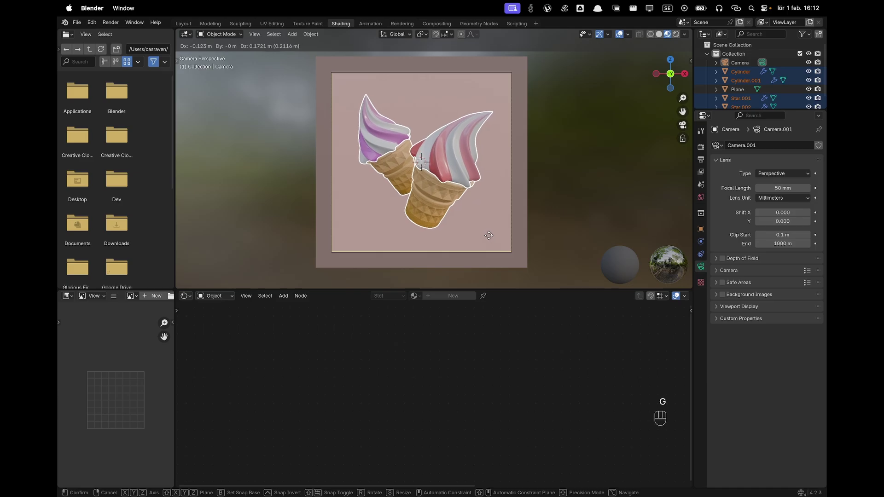
pyautogui.click(488, 234)
pyautogui.click(581, 208)
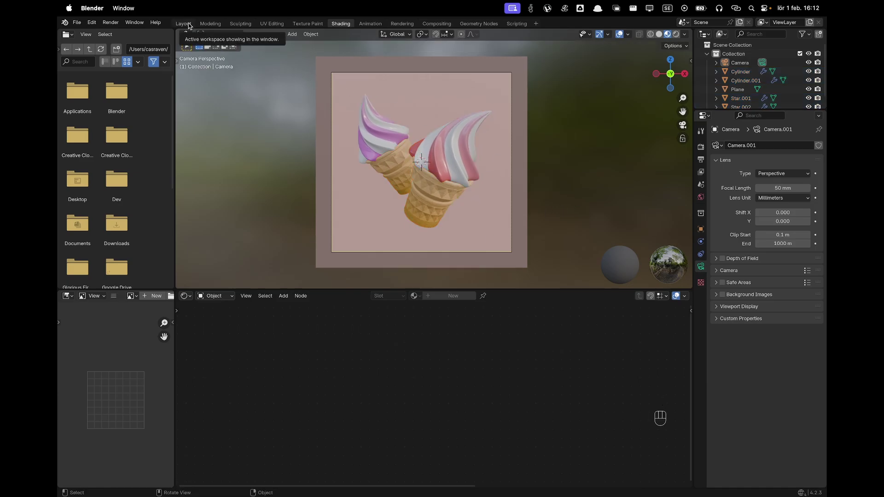
# Step: Switch to the Layout workspace and display the camera view in Rendered shading
pyautogui.click(183, 23)
pyautogui.press('z')
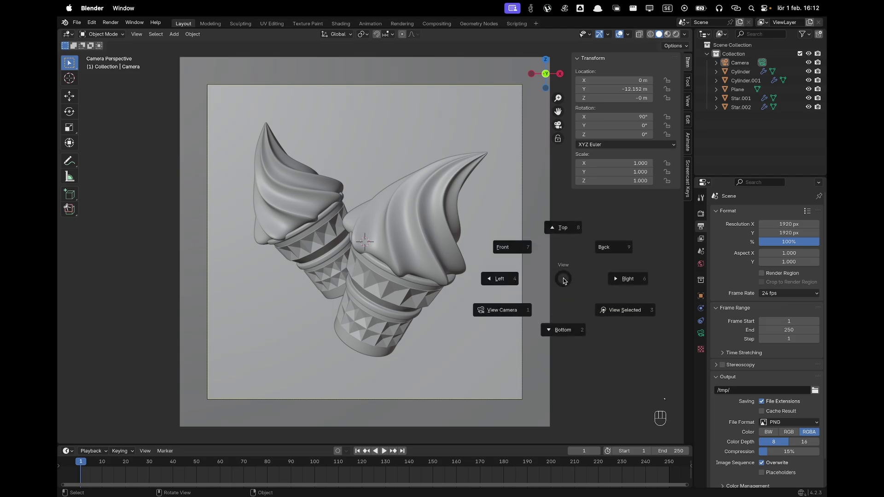
pyautogui.press('z')
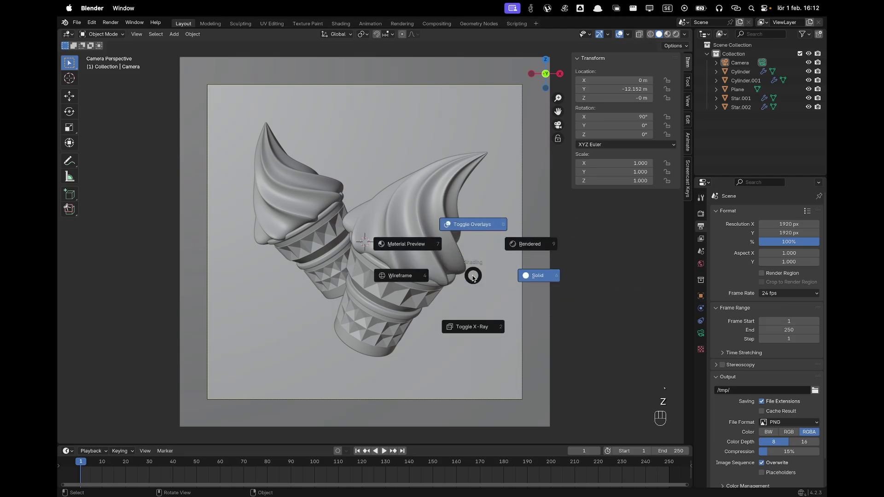
pyautogui.click(517, 244)
pyautogui.keyDown('shift'); pyautogui.moveTo(432, 276); pyautogui.dragTo(489, 270, button='middle'); pyautogui.keyUp('shift')
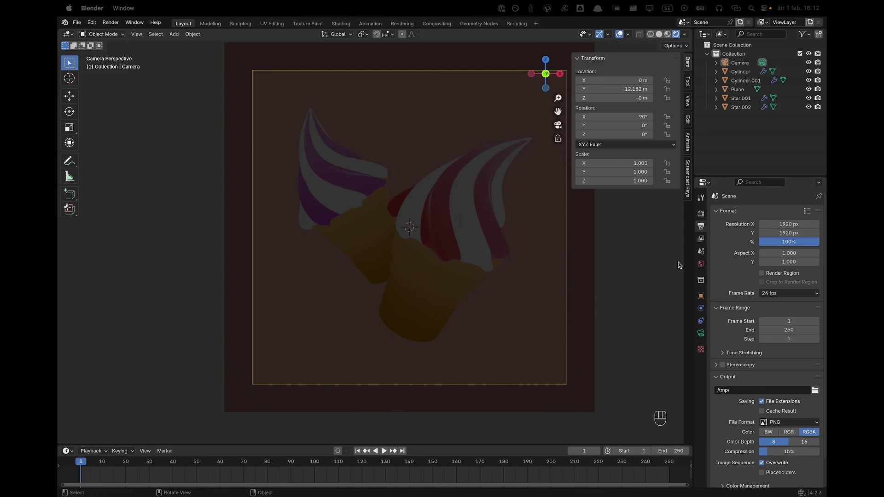
# Step: Set the world background colour to hex BB6379
pyautogui.click(700, 266)
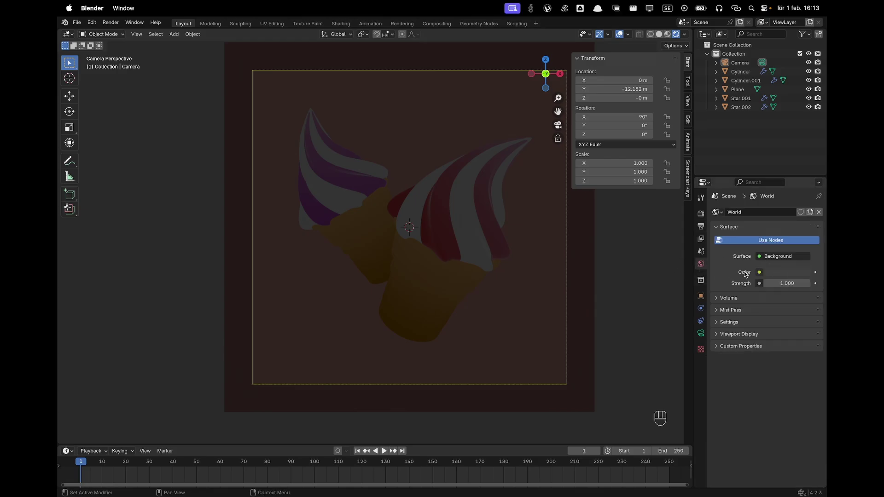
pyautogui.click(767, 272)
pyautogui.click(755, 232)
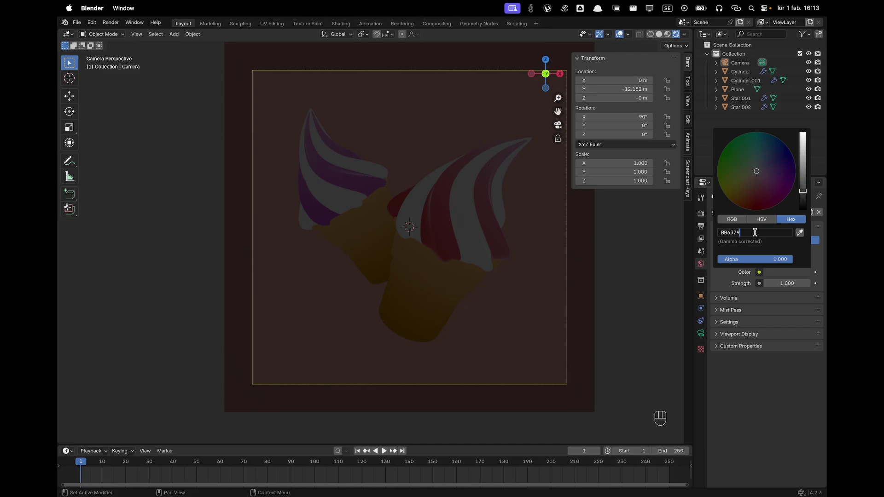
pyautogui.write('BB6379')
pyautogui.press('Return')
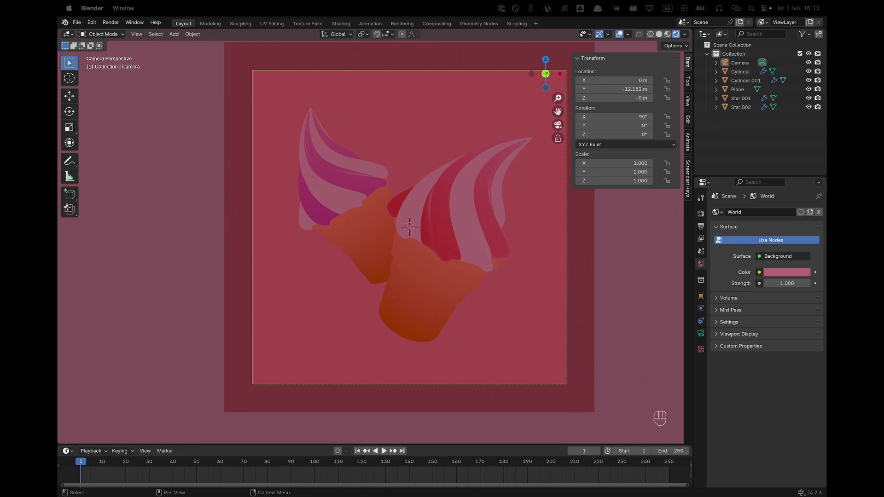
# Step: Add an area light at the origin and move it about 7 m up along Z, above the ice creams
pyautogui.click(571, 239)
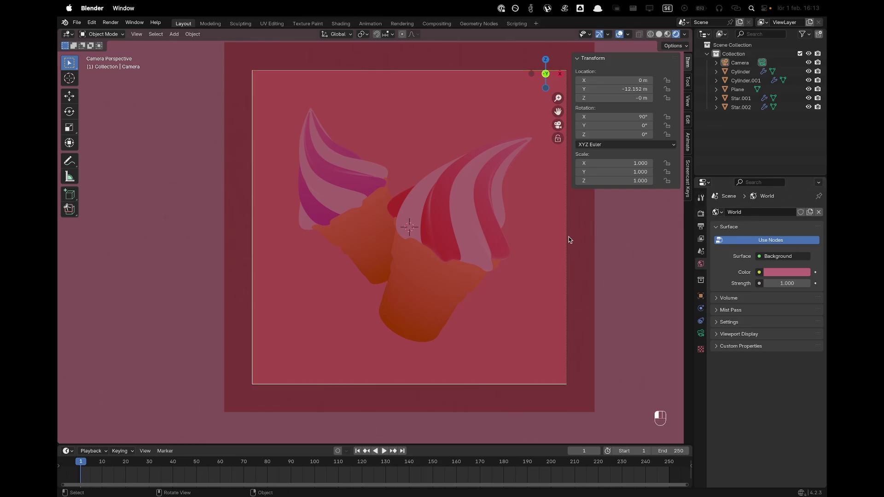
pyautogui.scroll(-2, 452, 243)
pyautogui.scroll(1, 389, 249)
pyautogui.hotkey('shift', 'a')
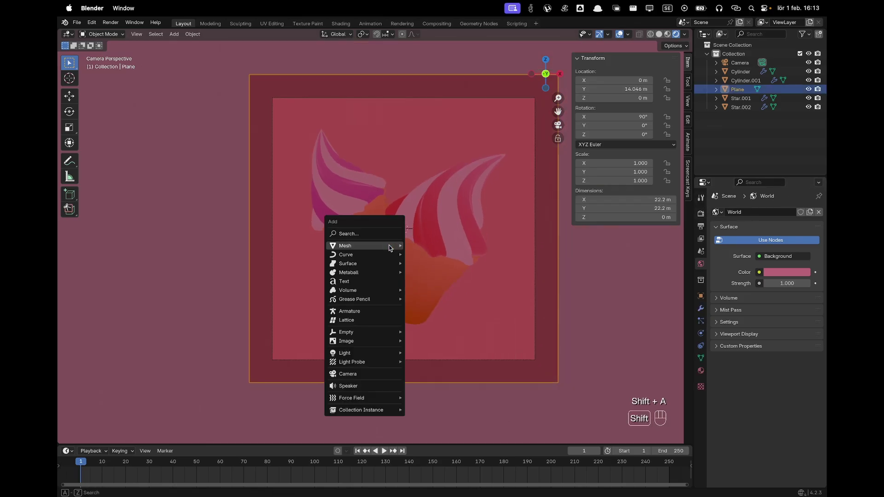
pyautogui.moveTo(383, 353)
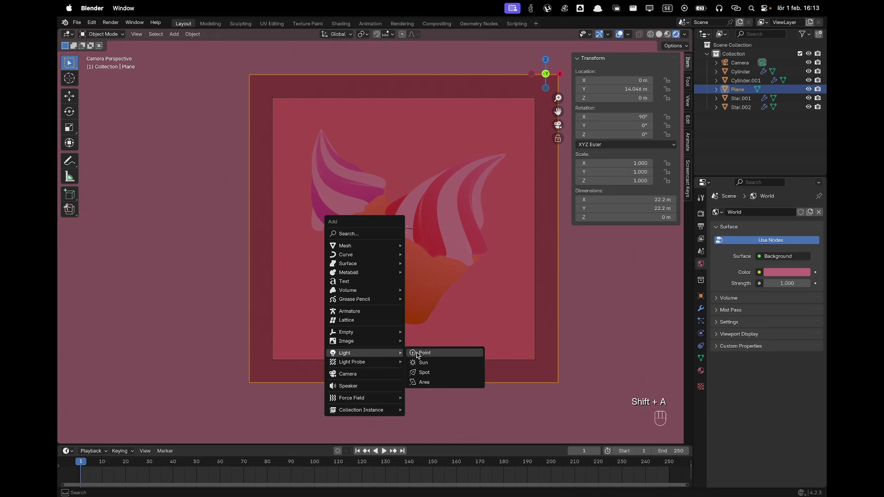
pyautogui.click(424, 382)
pyautogui.press('g')
pyautogui.press('z')
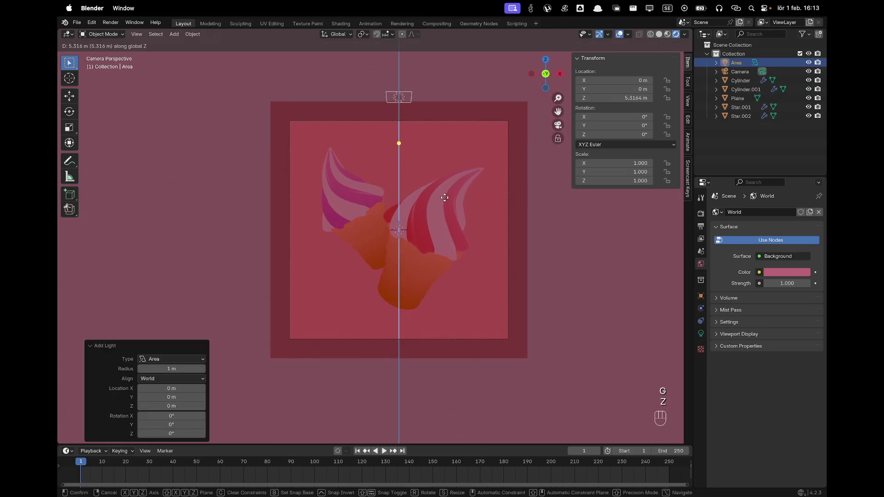
pyautogui.click(513, 198)
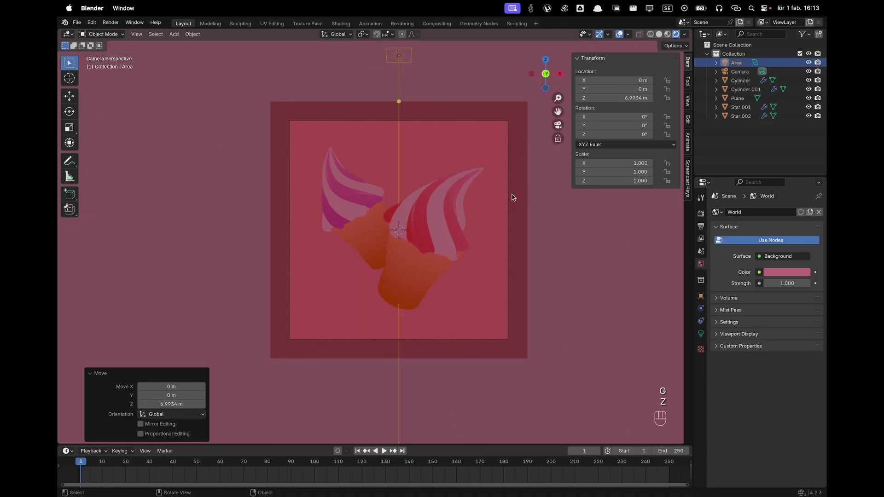
# Step: Set the area light's power to 600 W
pyautogui.click(701, 334)
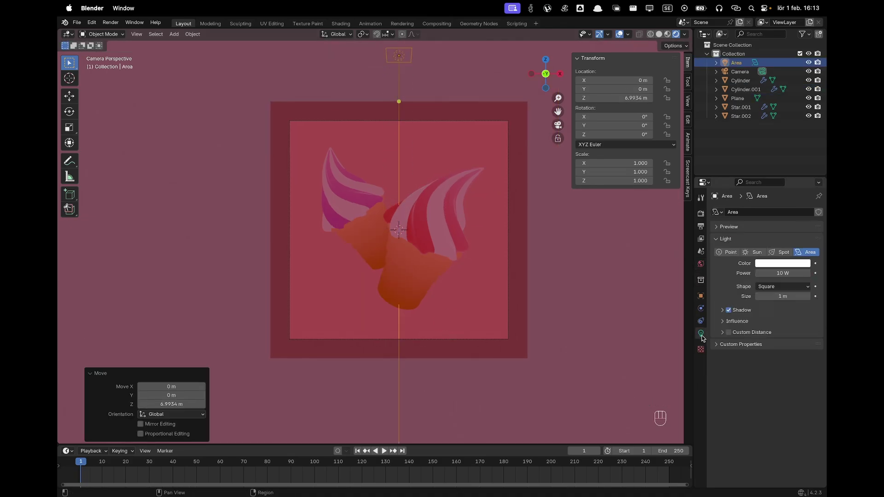
pyautogui.click(781, 274)
pyautogui.write('40')
pyautogui.press('Return')
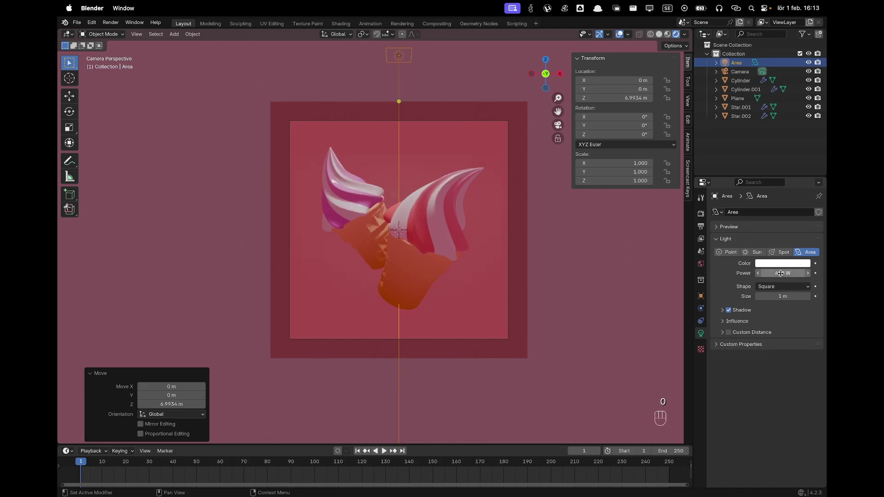
pyautogui.click(781, 274)
pyautogui.write('600')
pyautogui.press('Return')
# Step: Change the area light's shape to Disk and set its size to 3 m
pyautogui.click(783, 286)
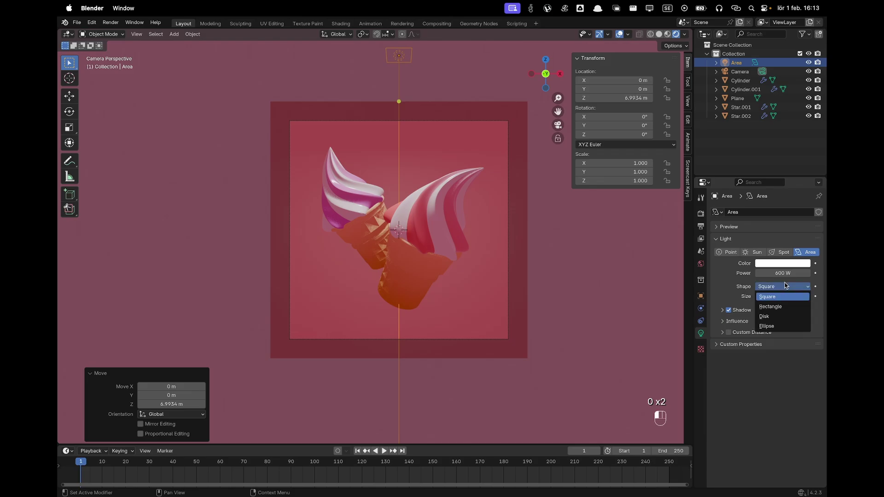
pyautogui.click(784, 298)
pyautogui.click(784, 299)
pyautogui.write('3')
pyautogui.hotkey('shift', 'Tab')
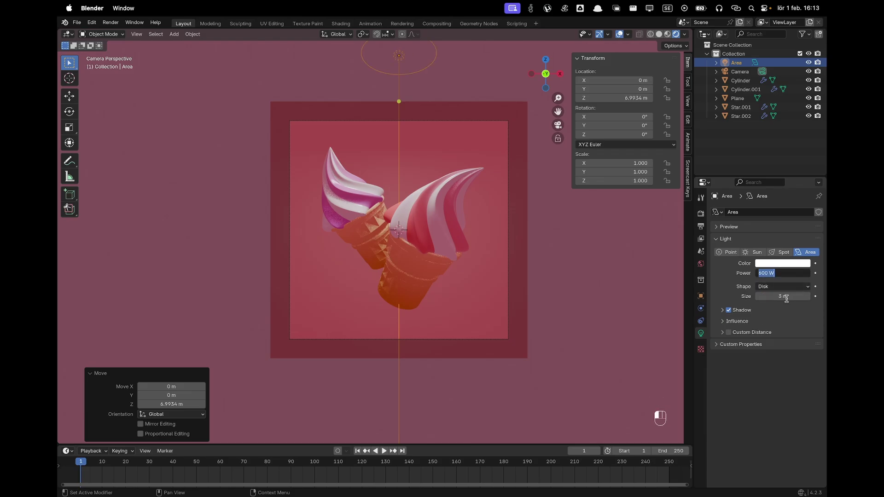
pyautogui.press('Return')
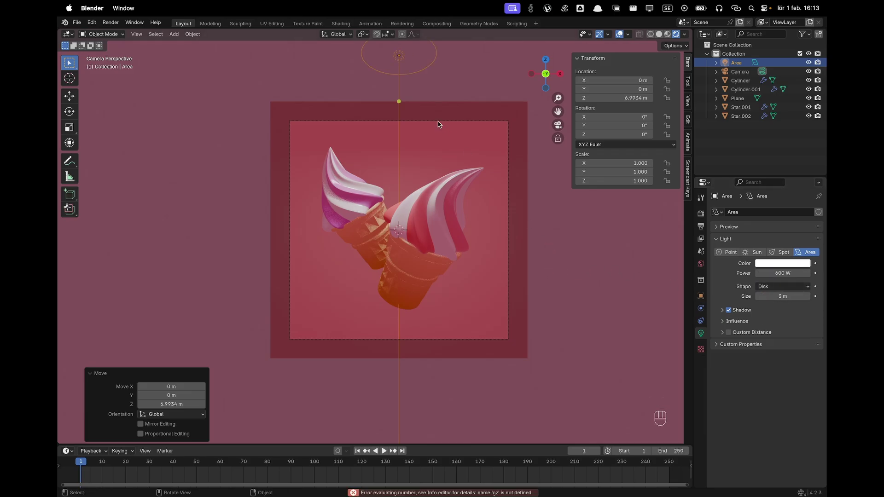
# Step: Raise the disk light about 0.9 m further along Z
pyautogui.press('g')
pyautogui.press('z')
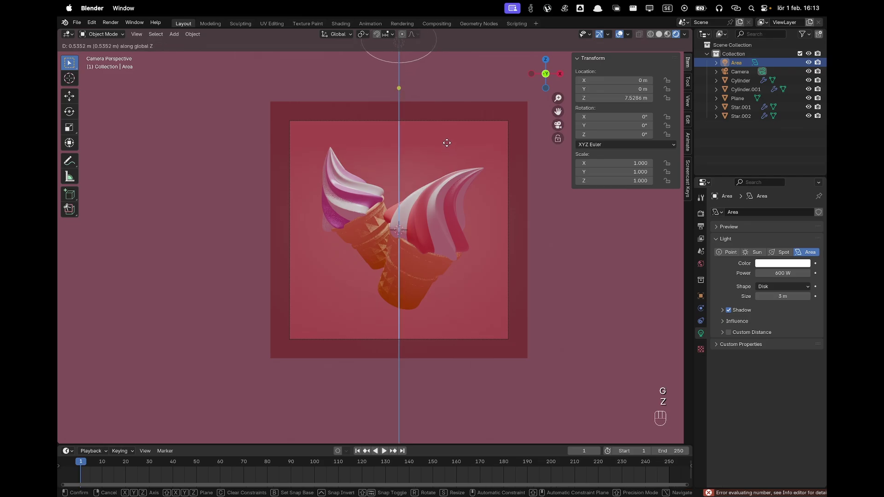
pyautogui.click(447, 136)
pyautogui.scroll(-2, 449, 138)
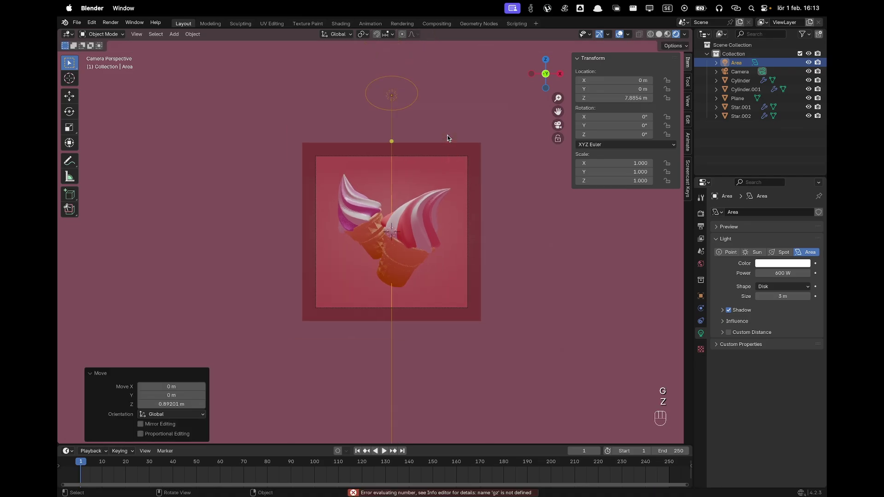
# Step: Set the pivot point to the 3D cursor, duplicate the disk light and rotate the copy 60° around the X axis
pyautogui.press('.')
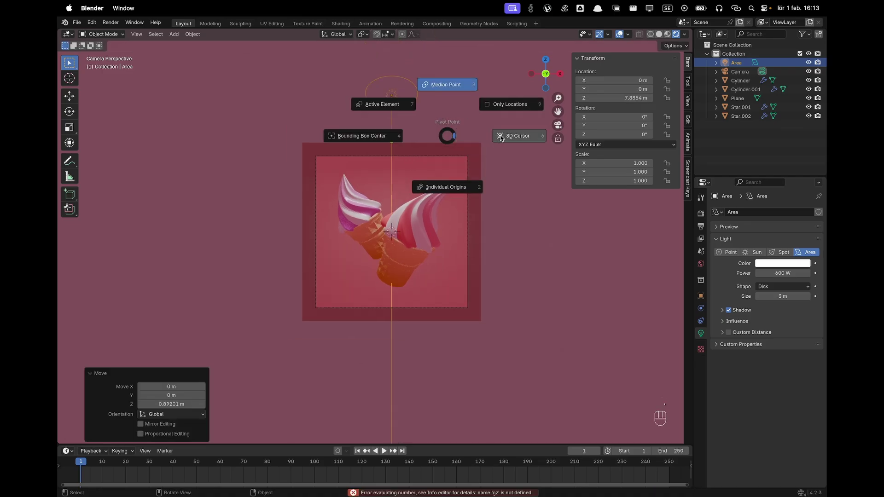
pyautogui.click(508, 138)
pyautogui.moveTo(424, 140); pyautogui.dragTo(422, 170, button='middle')
pyautogui.hotkey('shift', 'd')
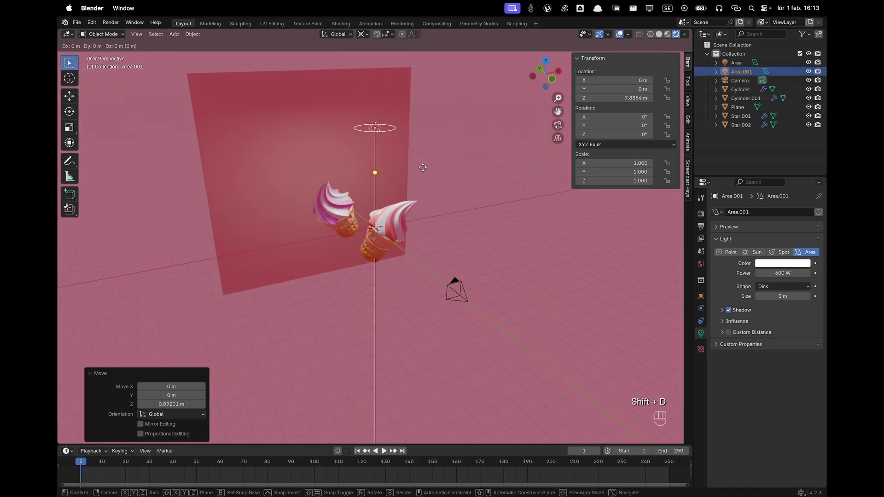
pyautogui.press('r')
pyautogui.press('x')
pyautogui.press('6')
pyautogui.press('0')
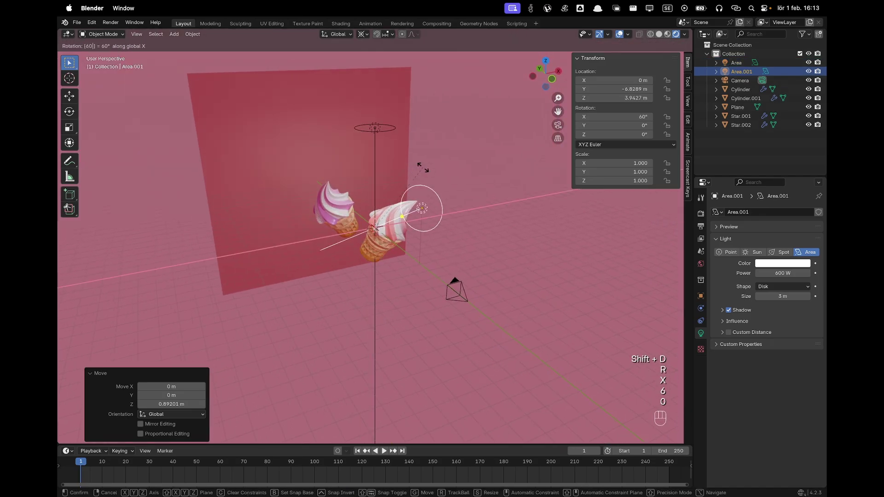
pyautogui.press('Return')
# Step: Rotate the duplicated light -45° around the Z axis and view the scene from the back
pyautogui.press('r')
pyautogui.press('z')
pyautogui.press('4')
pyautogui.press('5')
pyautogui.press('-')
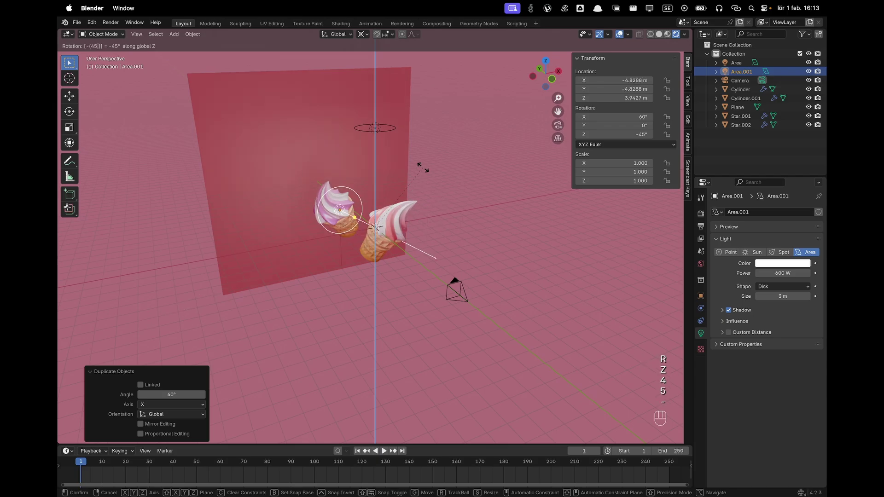
pyautogui.press('Return')
pyautogui.press('`')
pyautogui.click(436, 146)
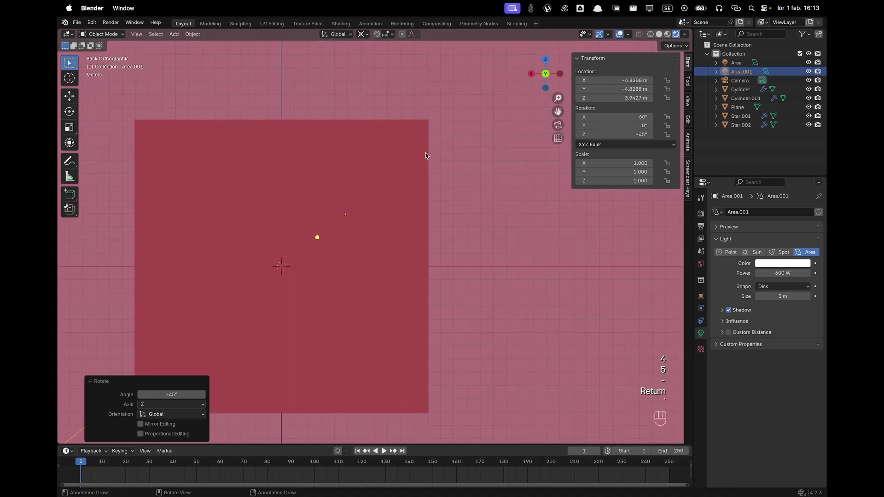
# Step: Rotate the duplicated disk light about 12° further clockwise around the ice creams in top view
pyautogui.press('`')
pyautogui.click(422, 129)
pyautogui.keyDown('shift'); pyautogui.moveTo(406, 190); pyautogui.dragTo(427, 234, button='middle'); pyautogui.keyUp('shift')
pyautogui.press('r')
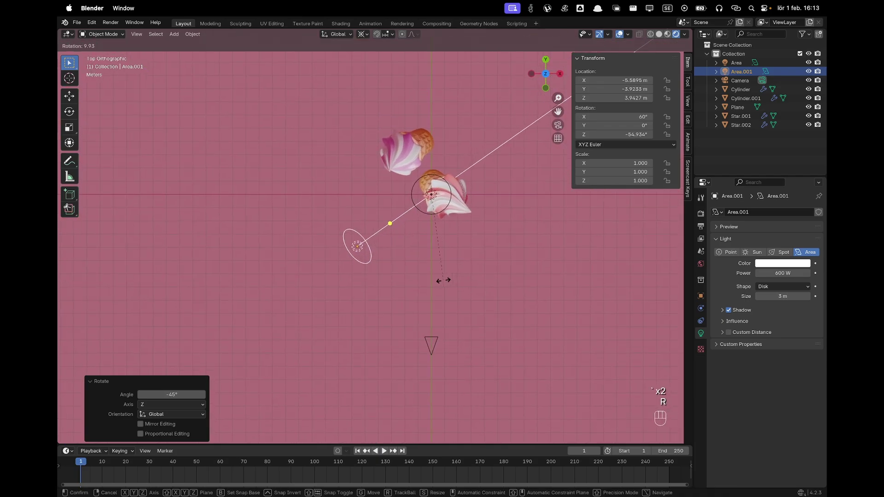
pyautogui.click(440, 280)
# Step: Select both ice creams with their cups and move them about 0.9 m along X and -1.4 m along Y in top view
pyautogui.click(452, 188)
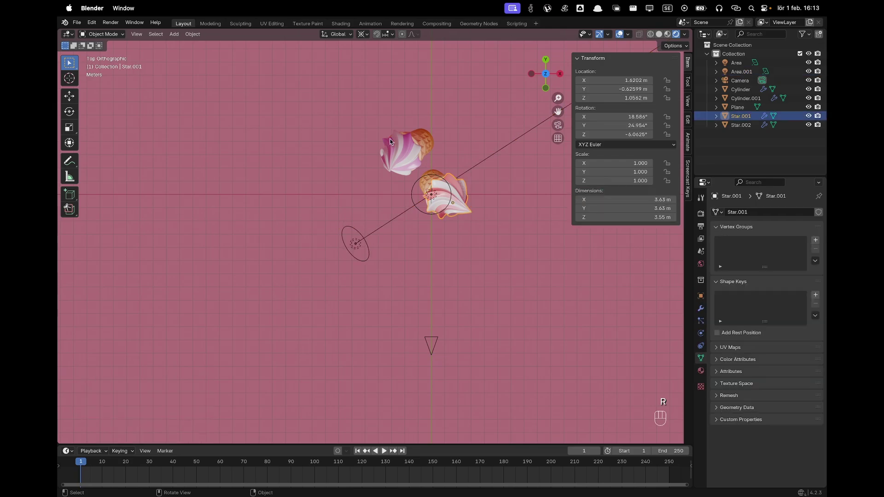
pyautogui.moveTo(380, 121); pyautogui.dragTo(498, 244)
pyautogui.moveTo(499, 244); pyautogui.dragTo(394, 81, button='middle')
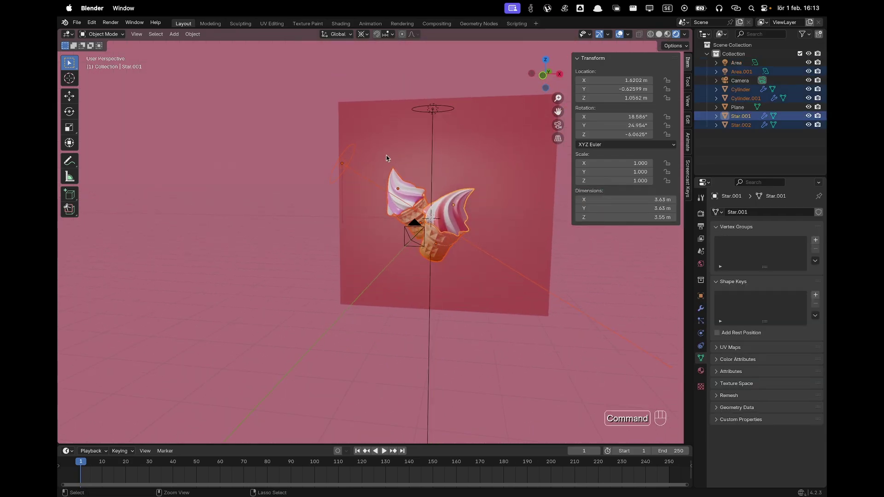
pyautogui.press('`')
pyautogui.click(455, 207)
pyautogui.press('g')
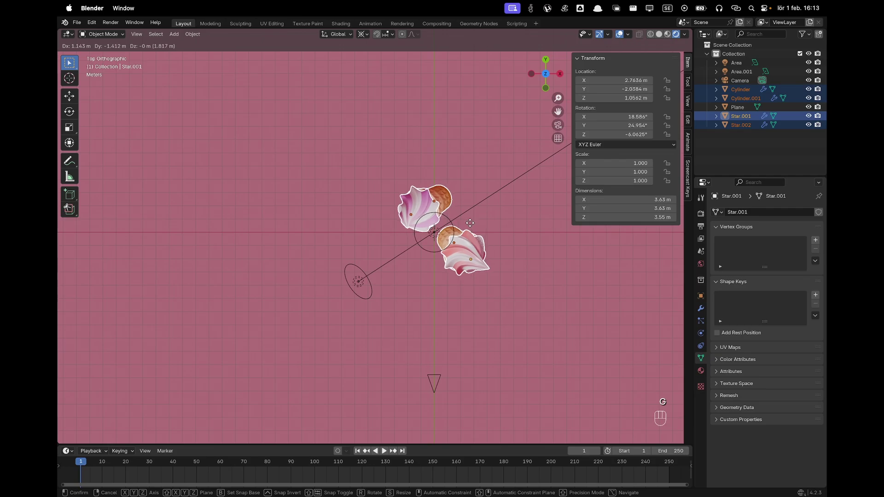
pyautogui.click(467, 224)
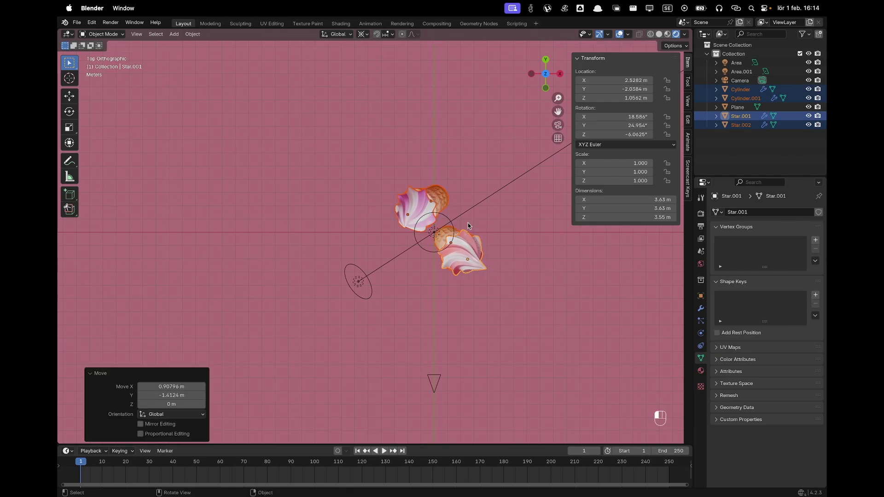
# Step: Reposition both ice creams in camera view, about -0.86 m along X and 0.04 m along Z
pyautogui.press('`')
pyautogui.click(464, 275)
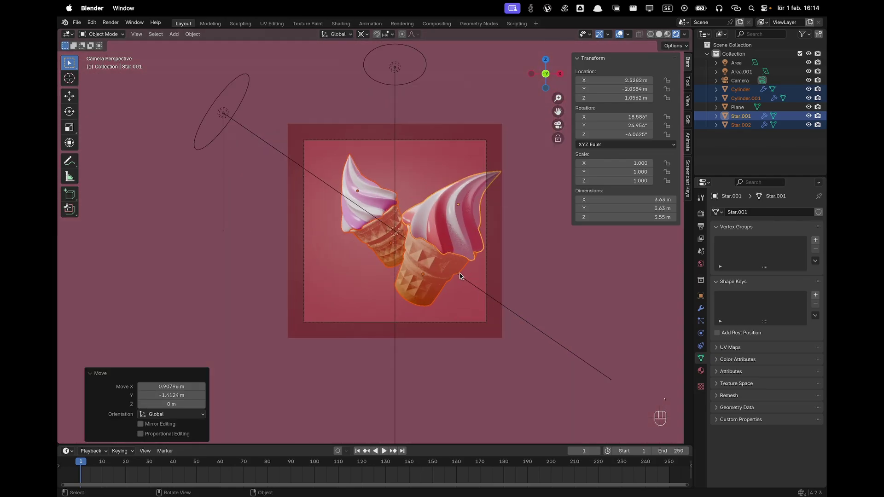
pyautogui.press('g')
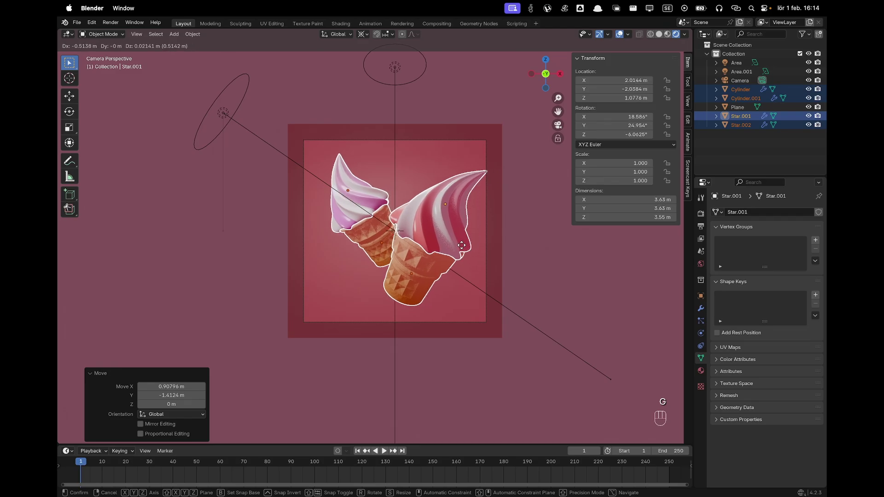
pyautogui.click(456, 247)
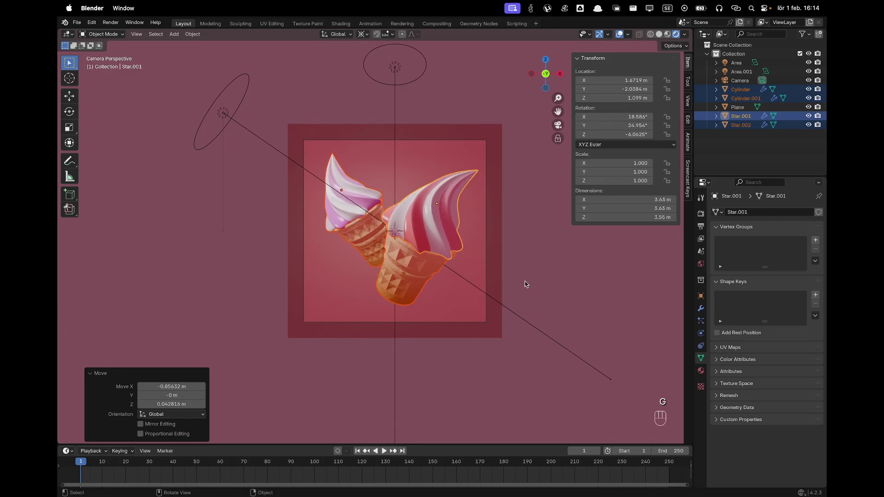
# Step: Move the camera back about 1 m along its local Z axis
pyautogui.click(477, 323)
pyautogui.press('g')
pyautogui.press('z')
pyautogui.press('z')
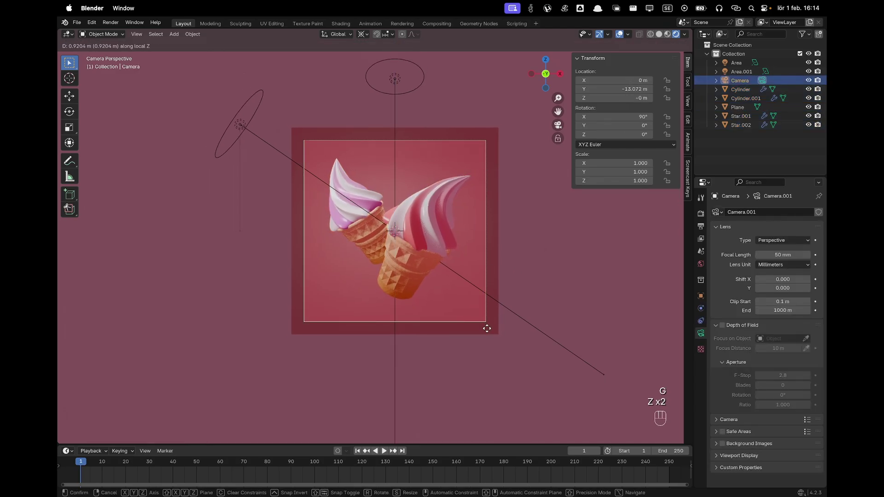
pyautogui.click(489, 331)
# Step: Rotate the tilted disk light around Z to about -44.5° and move it about 0.85 m outward along its local Z axis
pyautogui.click(236, 135)
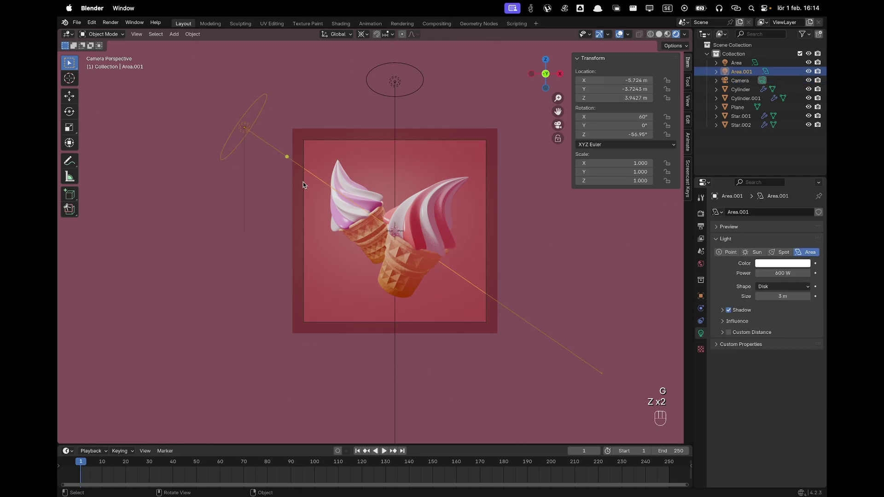
pyautogui.press('r')
pyautogui.press('z')
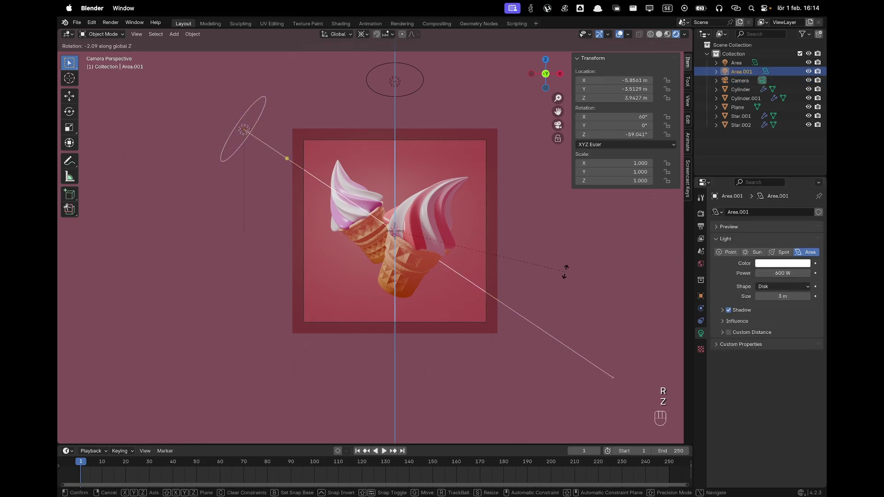
pyautogui.click(549, 310)
pyautogui.press('g')
pyautogui.press('z')
pyautogui.press('z')
pyautogui.click(554, 302)
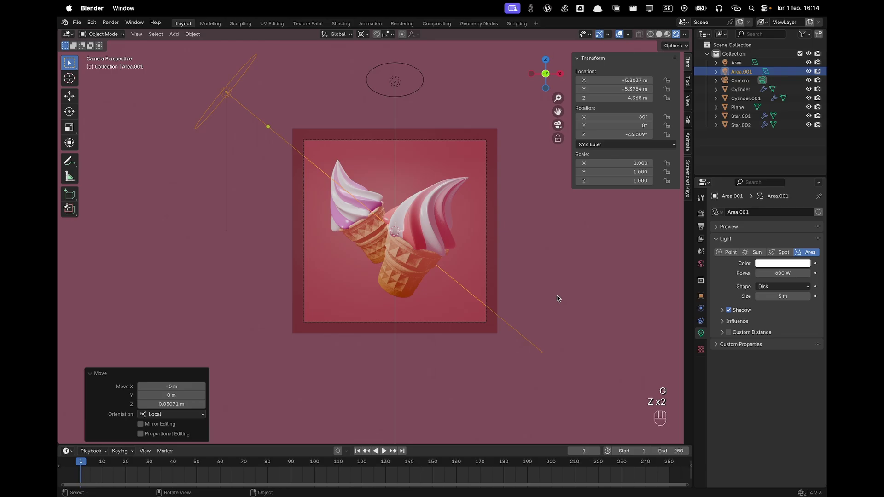
# Step: Duplicate the tilted disk light and rotate the copy 120° around the Z axis
pyautogui.hotkey('shift', 'd')
pyautogui.write('rz')
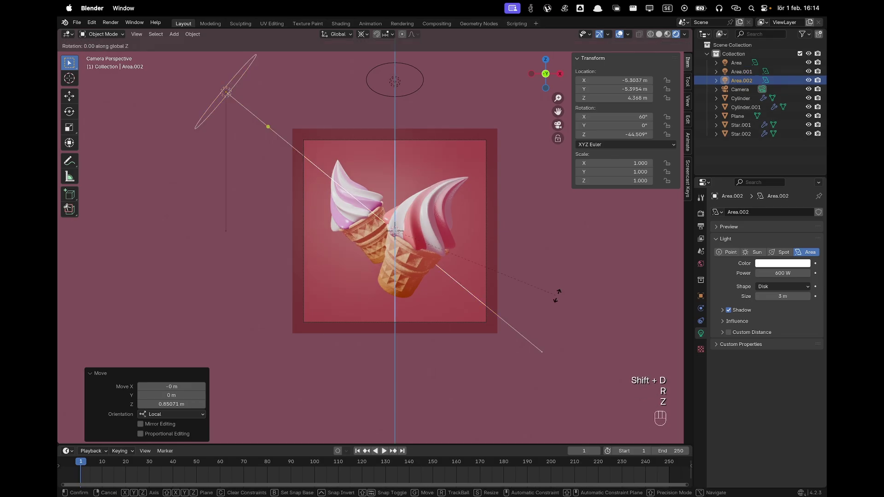
pyautogui.write('120')
pyautogui.press('Return')
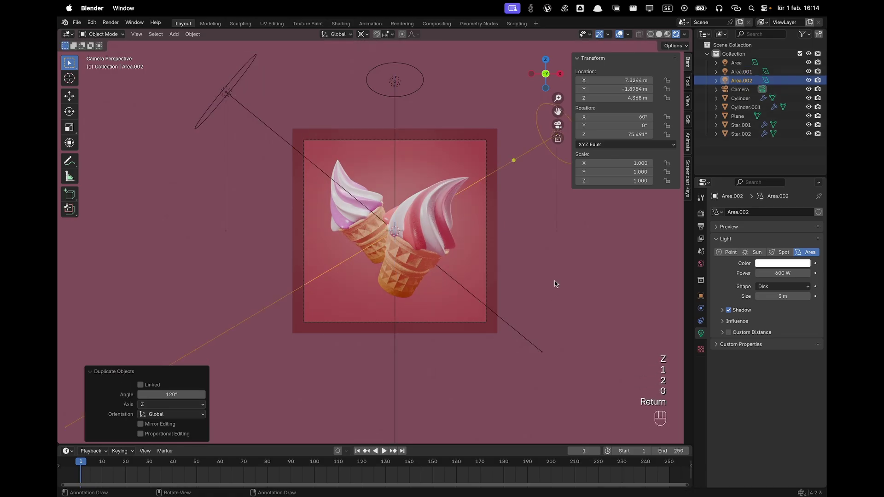
# Step: Rotate the new light copy about 22° around Z in top view and move it about 3.1 m outward along its local Z axis
pyautogui.press('`')
pyautogui.click(556, 217)
pyautogui.press('r')
pyautogui.press('z')
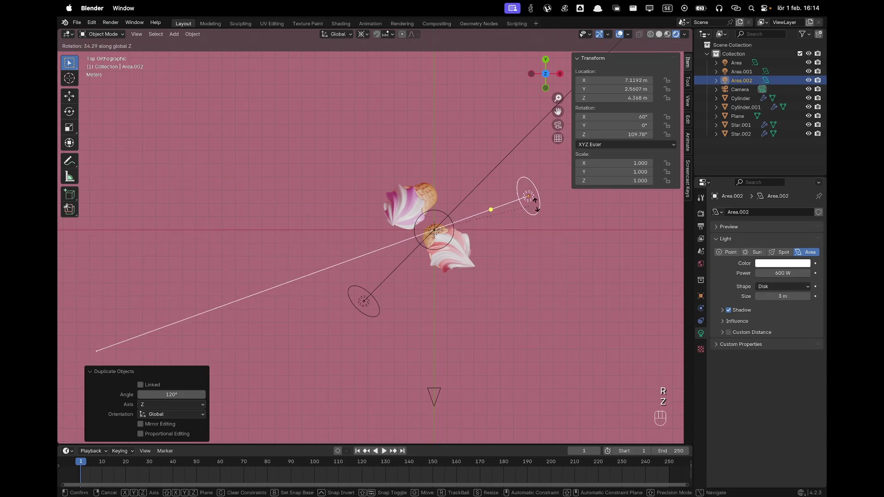
pyautogui.click(543, 217)
pyautogui.press('g')
pyautogui.press('z')
pyautogui.press('z')
pyautogui.click(546, 244)
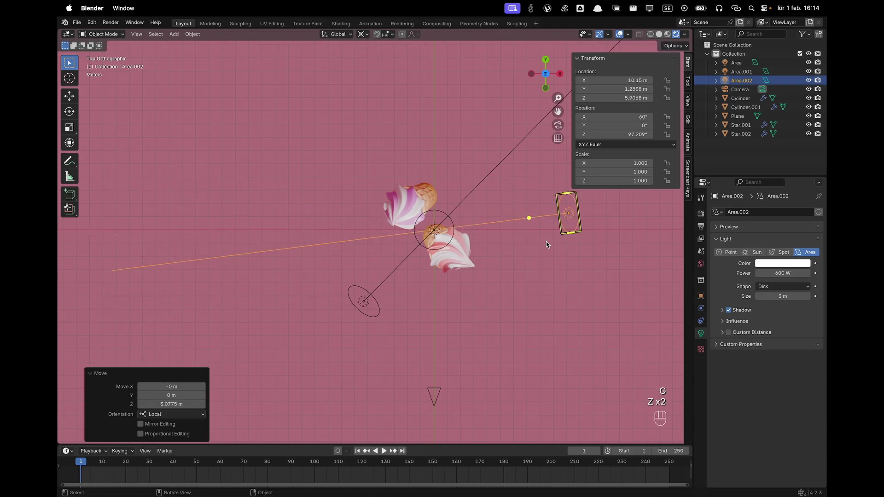
# Step: Rotate the new light copy about -17.5° around the Z axis while looking through the camera
pyautogui.press('KP_0')
pyautogui.press('r')
pyautogui.press('z')
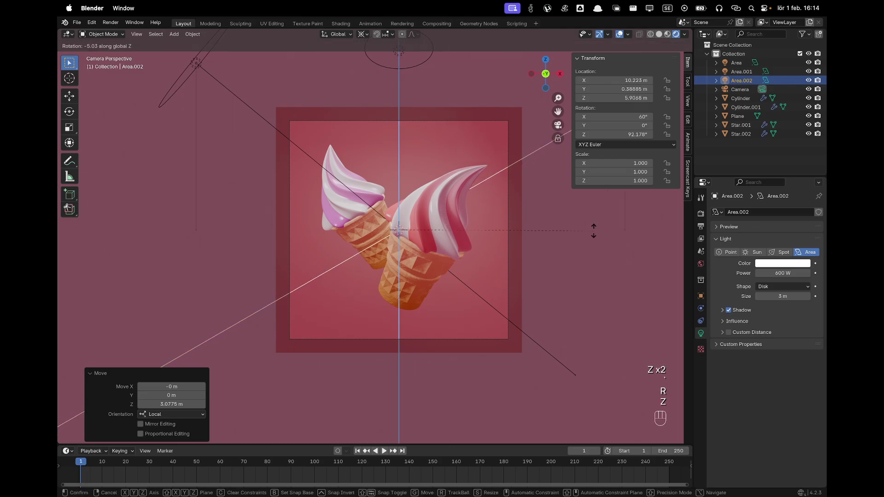
pyautogui.click(585, 193)
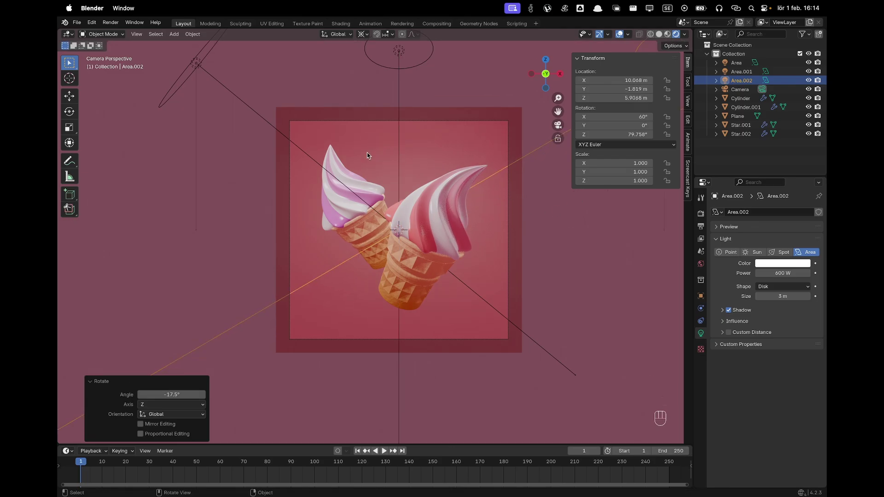
# Step: Add an area light at the world origin and rotate it -90° around the X axis
pyautogui.moveTo(367, 153); pyautogui.dragTo(438, 184, button='middle')
pyautogui.scroll(1, 438, 184)
pyautogui.hotkey('shift', 'a')
pyautogui.moveTo(438, 184)
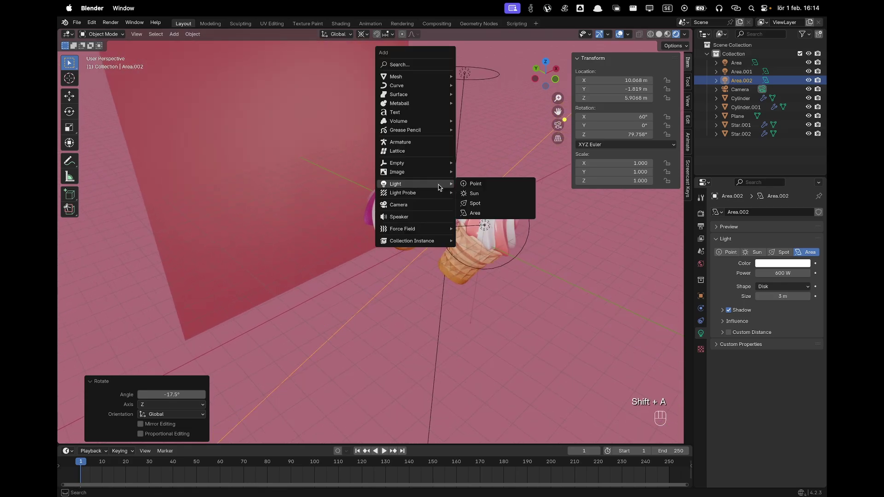
pyautogui.click(491, 212)
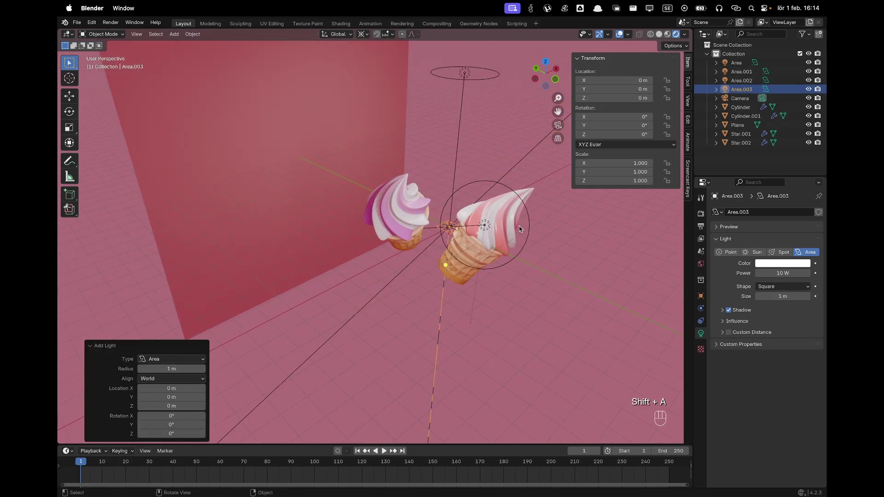
pyautogui.press('r')
pyautogui.press('x')
pyautogui.press('9')
pyautogui.press('0')
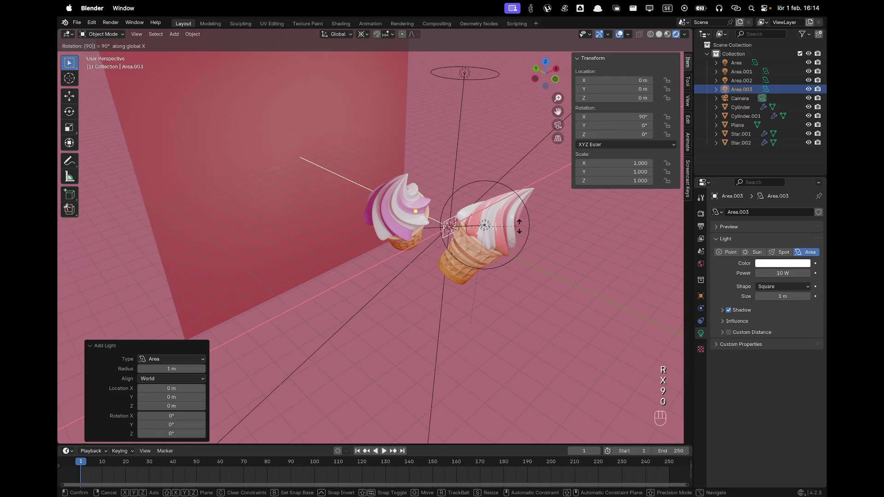
pyautogui.press('-')
pyautogui.press('Return')
# Step: Move the new area light about 8.3 m along Y behind the ice creams and switch to camera view
pyautogui.press('g')
pyautogui.press('y')
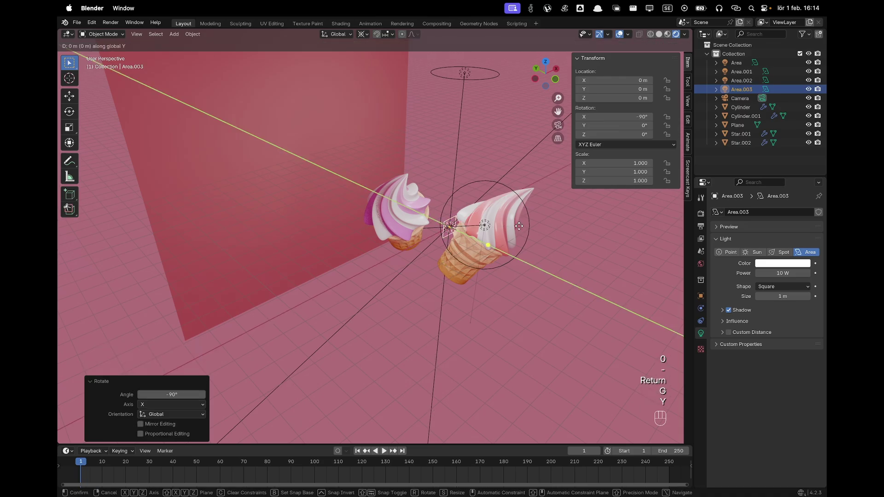
pyautogui.click(415, 192)
pyautogui.press('`')
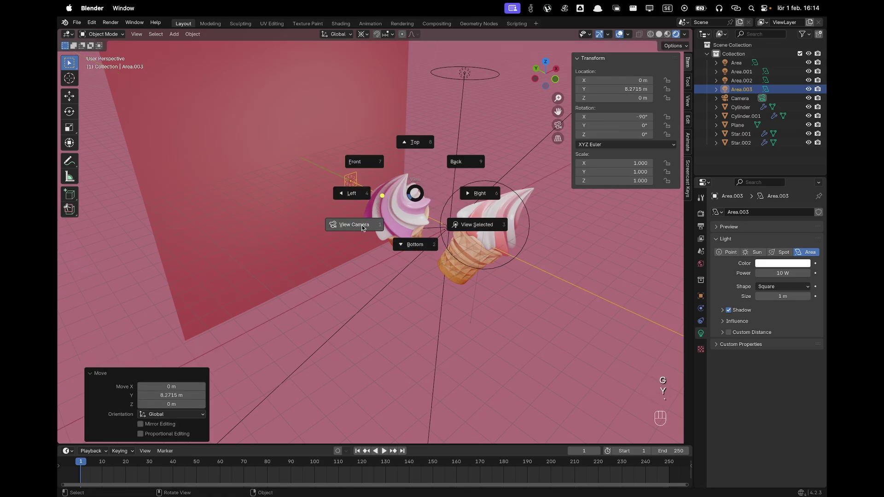
pyautogui.click(353, 225)
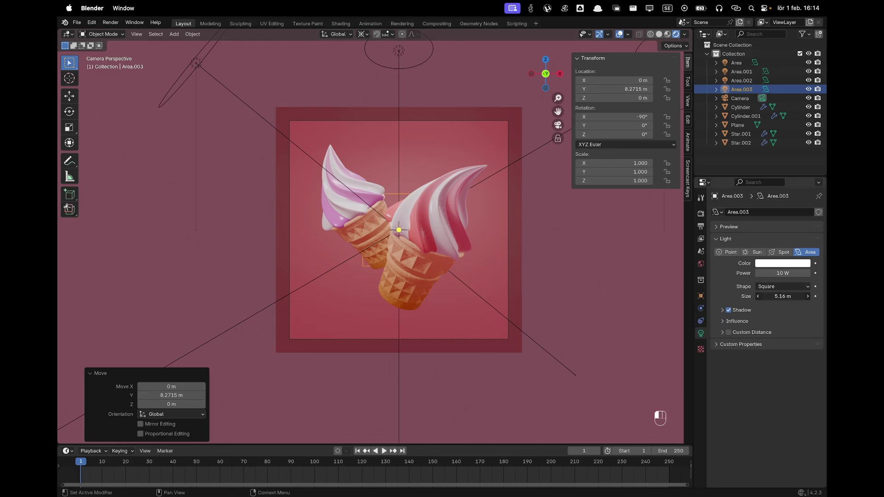
# Step: Enlarge the back area light to about 15.6 m and set its power to 400 W
pyautogui.moveTo(782, 296); pyautogui.dragTo(812, 296)
pyautogui.doubleClick(771, 274)
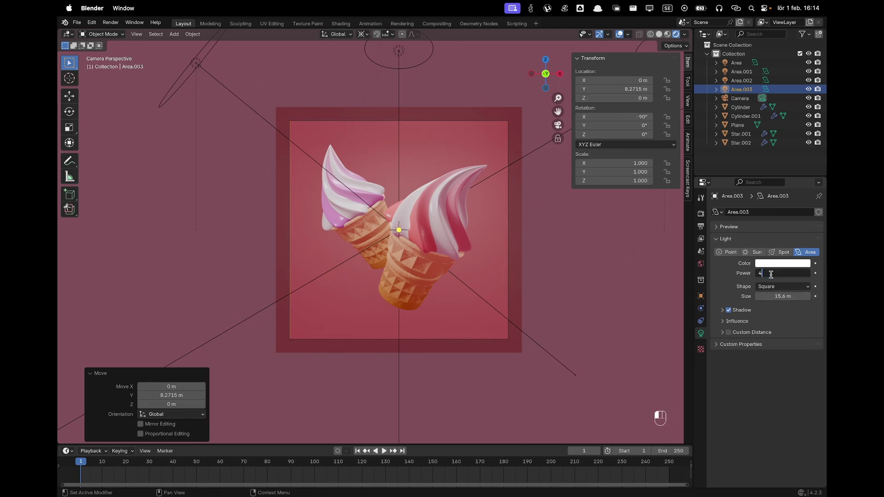
pyautogui.write('400')
pyautogui.press('Return')
pyautogui.press('Return')
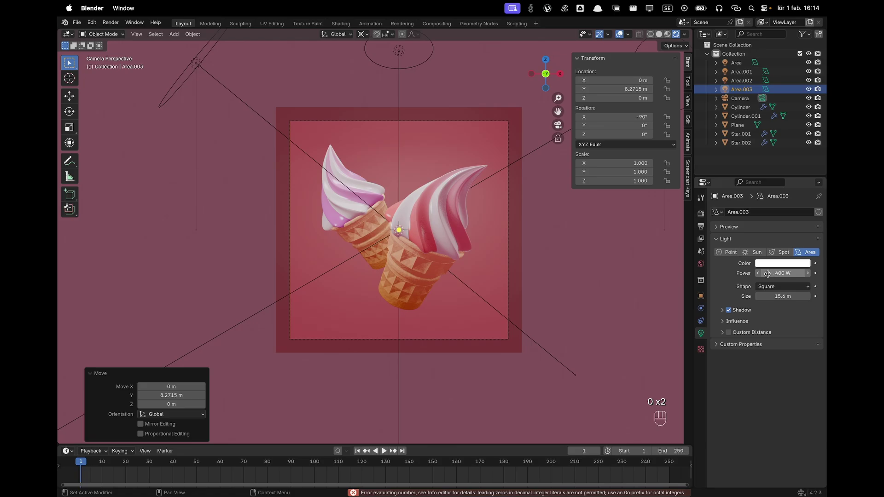
# Step: Increase the back area light's power to 800 W
pyautogui.doubleClick(783, 273)
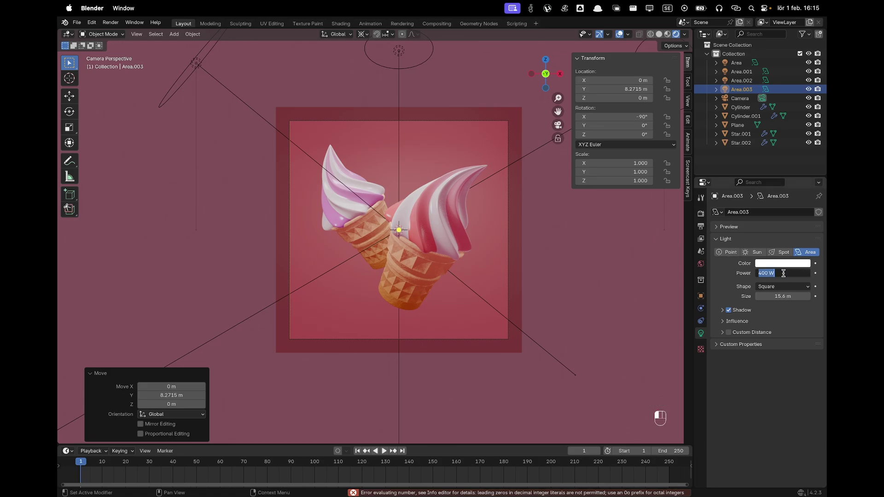
pyautogui.write('800')
pyautogui.press('Return')
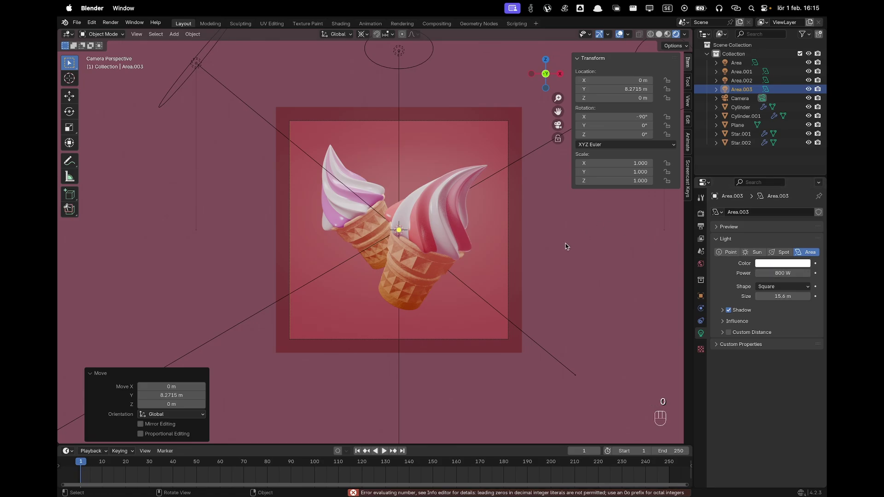
# Step: Delete the back area light and undo the deletion
pyautogui.press('x')
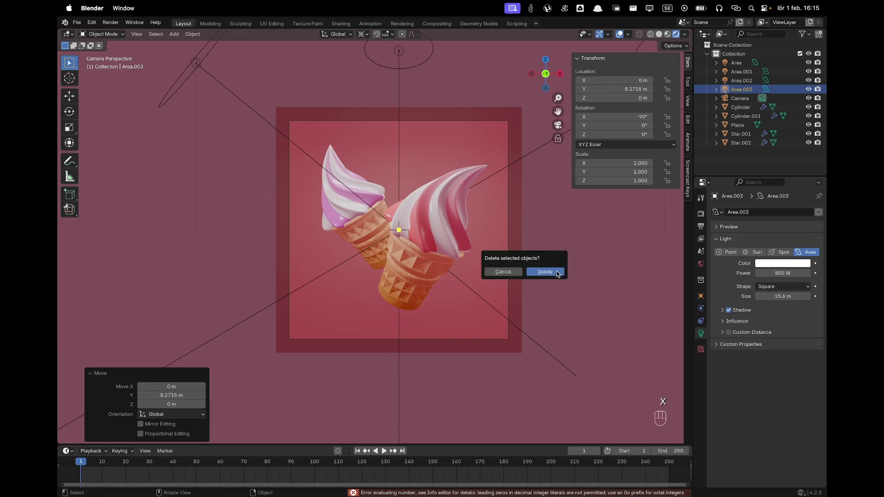
pyautogui.click(556, 275)
pyautogui.press('super+z')
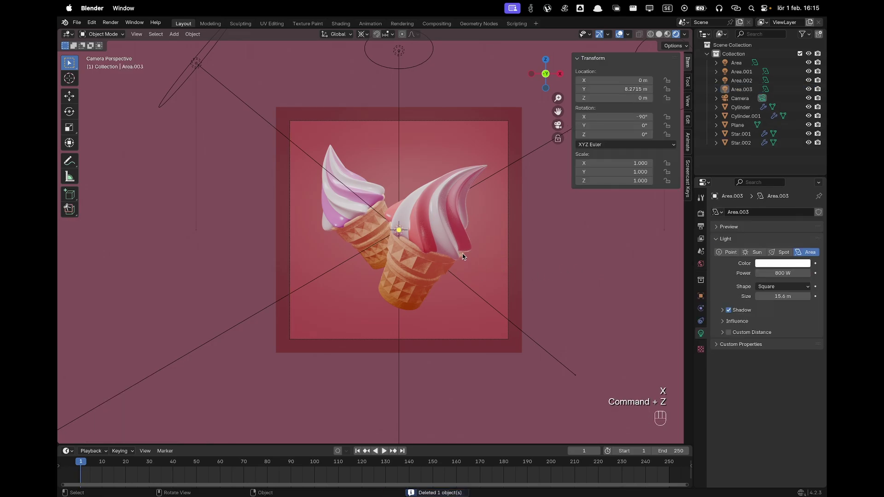
# Step: Move the backdrop plane about 7.2 m farther back along Y and return to camera view
pyautogui.moveTo(330, 143); pyautogui.dragTo(412, 173, button='middle')
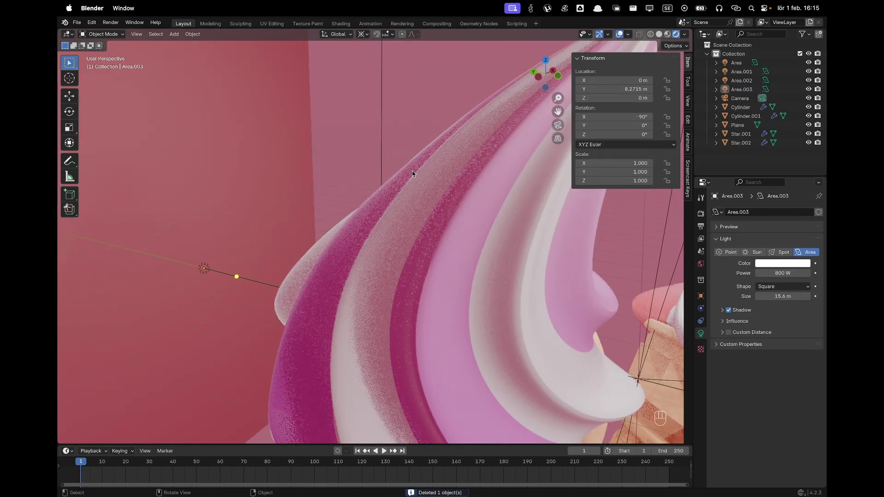
pyautogui.scroll(-10, 413, 173)
pyautogui.click(280, 193)
pyautogui.moveTo(282, 194); pyautogui.dragTo(343, 209, button='middle')
pyautogui.keyDown('shift'); pyautogui.moveTo(363, 214); pyautogui.dragTo(461, 233, button='middle'); pyautogui.keyUp('shift')
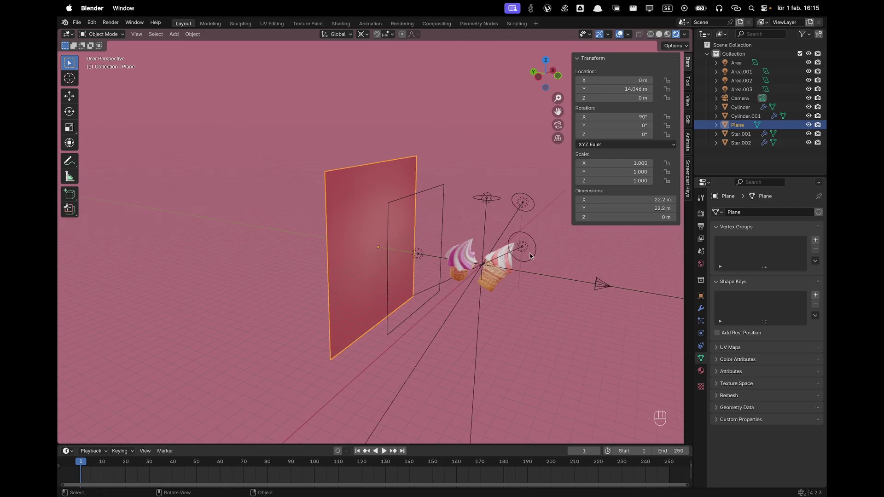
pyautogui.press('g')
pyautogui.press('y')
pyautogui.click(451, 272)
pyautogui.press('KP_0')
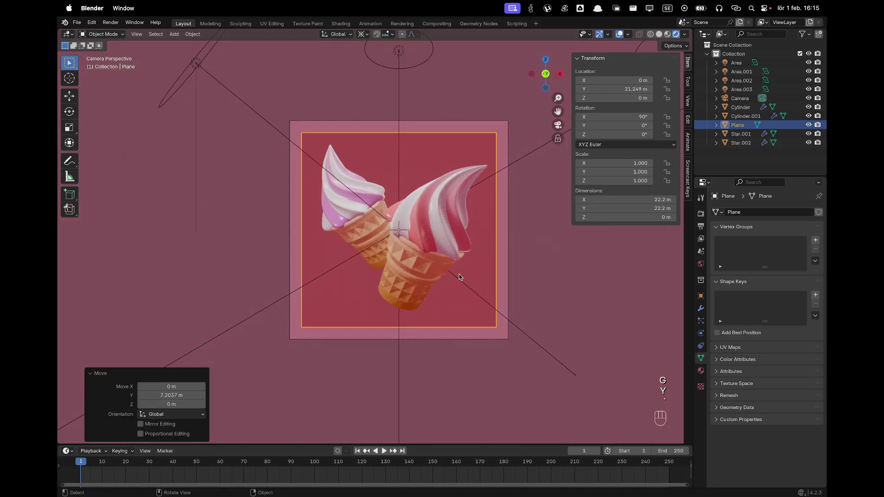
# Step: Scale up the backdrop plane's mesh in Edit Mode to about 35.8 m so that it fills the camera frame
pyautogui.press('Tab')
pyautogui.press('a')
pyautogui.press('s')
pyautogui.press('Escape')
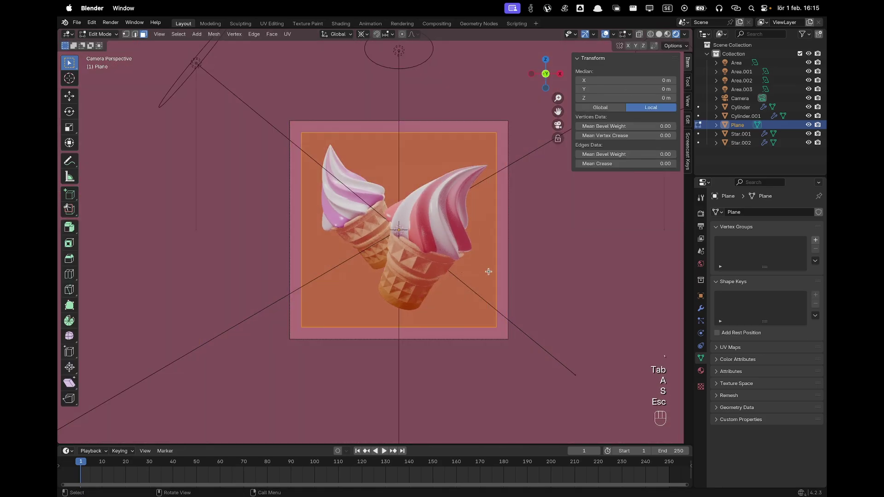
pyautogui.press('s')
pyautogui.click(553, 265)
pyautogui.press('Tab')
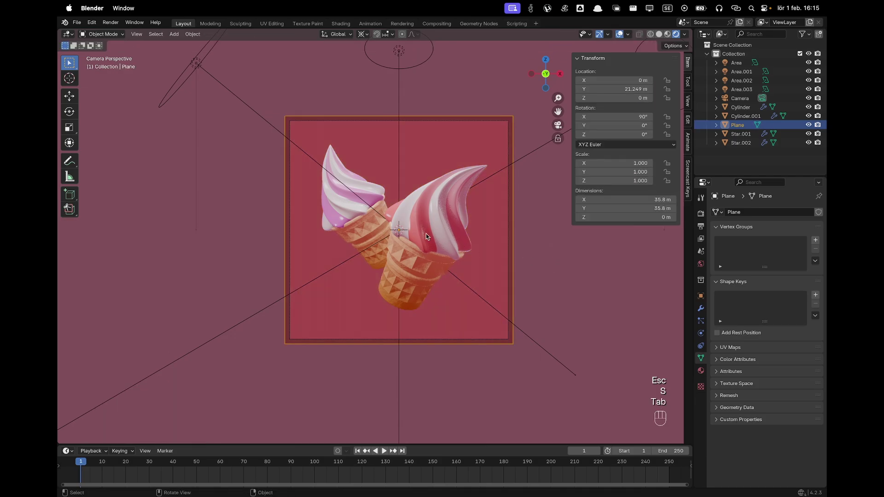
# Step: Add an area light and rotate it 90° about the X axis so that it faces the backdrop plane
pyautogui.moveTo(426, 234); pyautogui.dragTo(432, 257, button='middle')
pyautogui.scroll(-1, 496, 250)
pyautogui.scroll(-2, 496, 256)
pyautogui.hotkey('shift', 'a')
pyautogui.moveTo(432, 257)
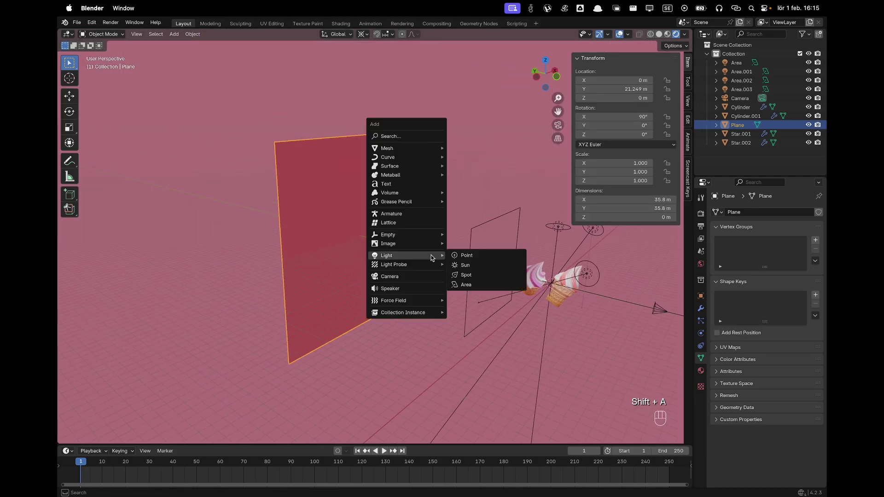
pyautogui.click(494, 286)
pyautogui.press('r')
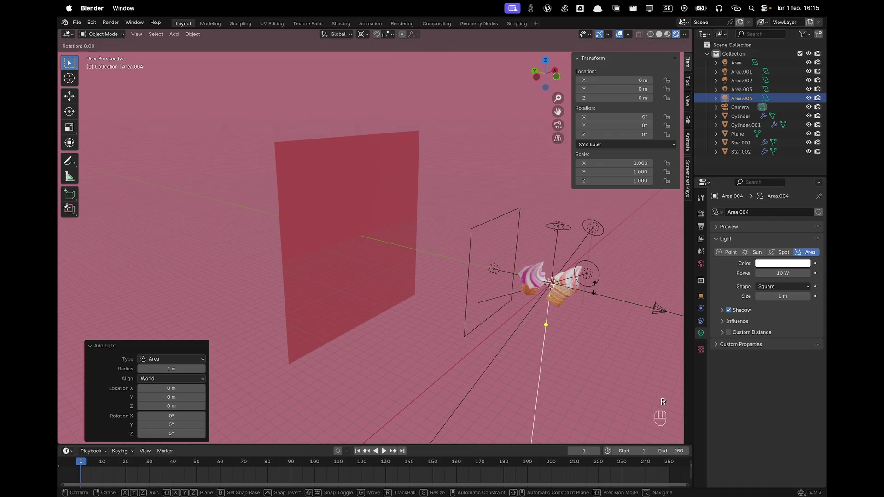
pyautogui.press('x')
pyautogui.press('9')
pyautogui.press('0')
pyautogui.press('Return')
# Step: Move the new area light about 21.7 m along Y, close in front of the backdrop
pyautogui.press('g')
pyautogui.press('y')
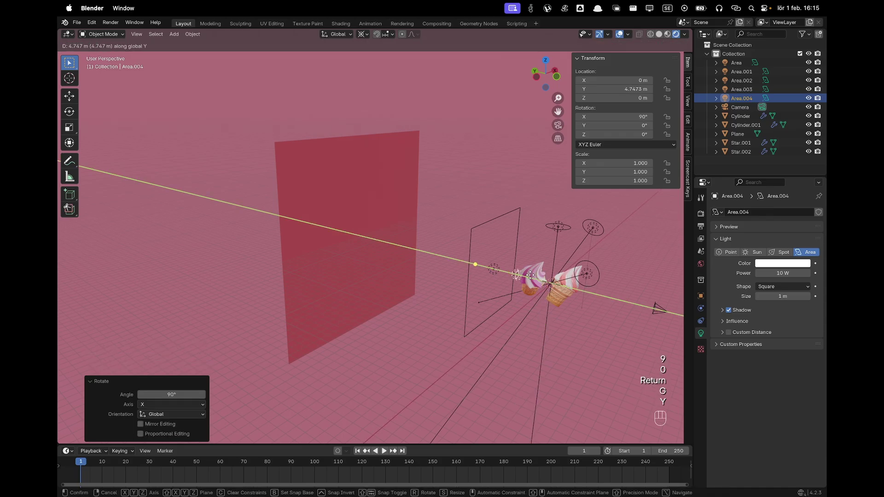
pyautogui.click(457, 269)
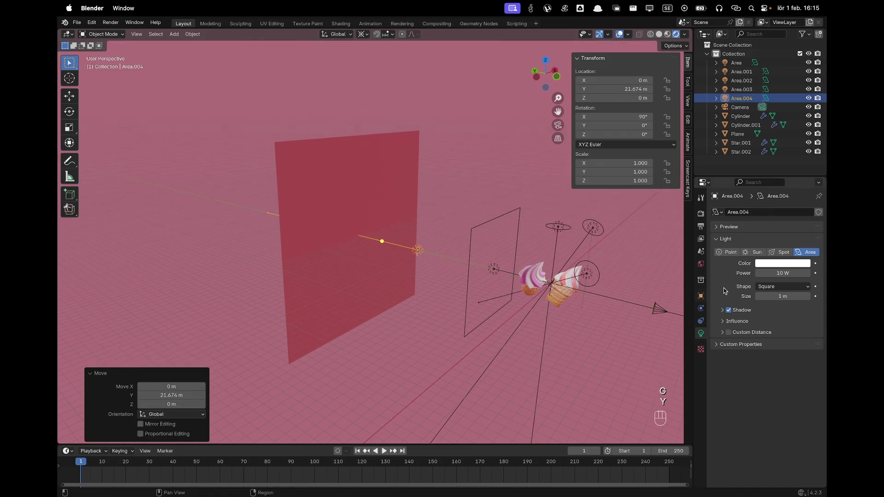
# Step: Give the backdrop light a Disk shape with a size of 3 m and a power of 600 W
pyautogui.click(776, 288)
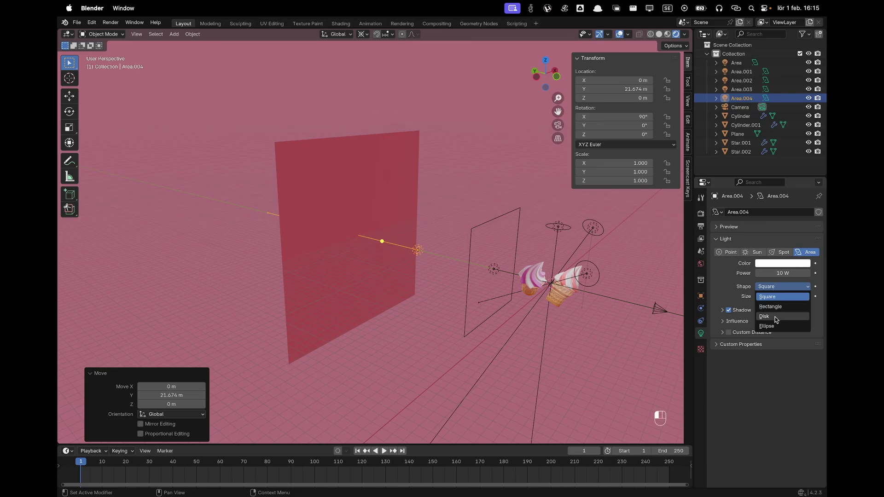
pyautogui.click(777, 318)
pyautogui.click(778, 297)
pyautogui.write('3')
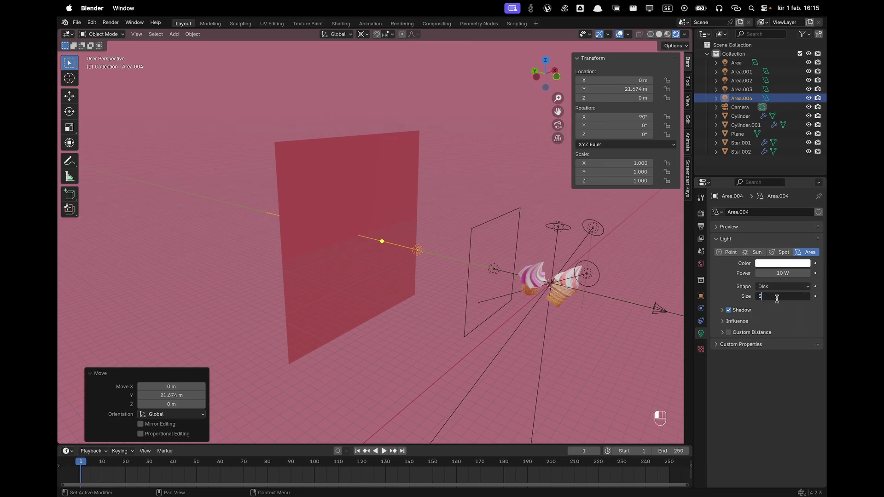
pyautogui.click(779, 273)
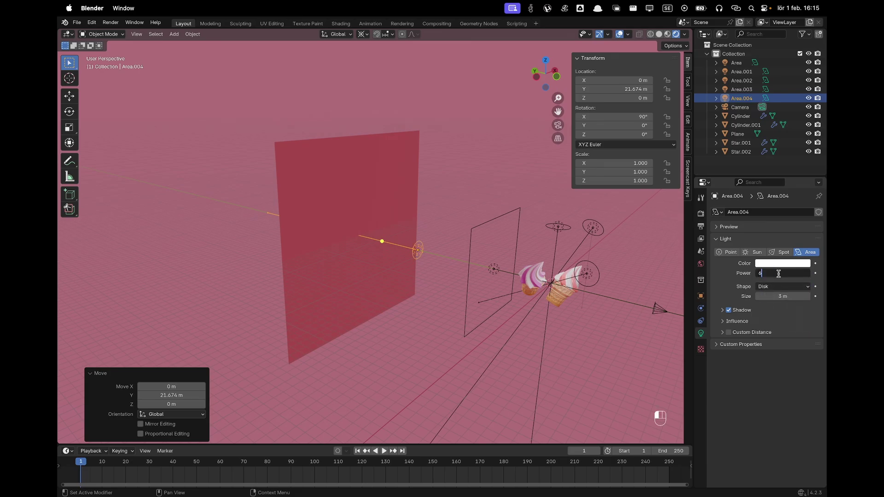
pyautogui.write('600')
pyautogui.press('Return')
# Step: Look through the camera and raise the backdrop light's power to 1200 W
pyautogui.press('`')
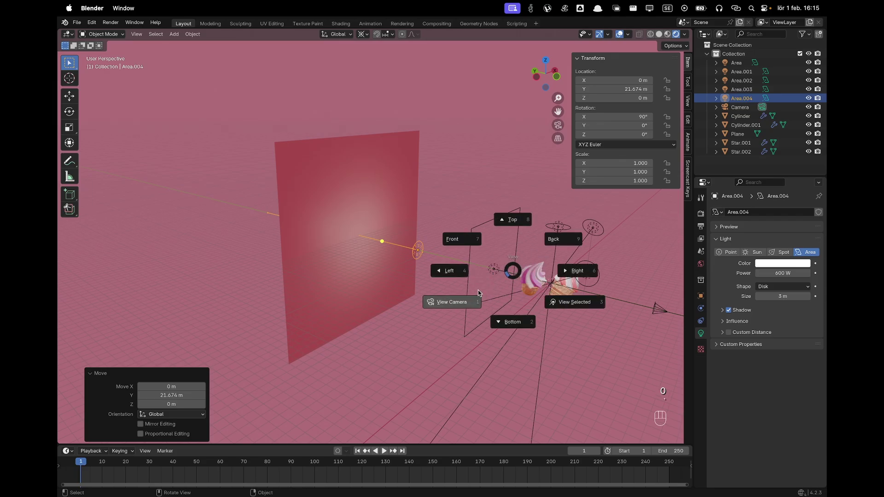
pyautogui.click(471, 291)
pyautogui.click(796, 275)
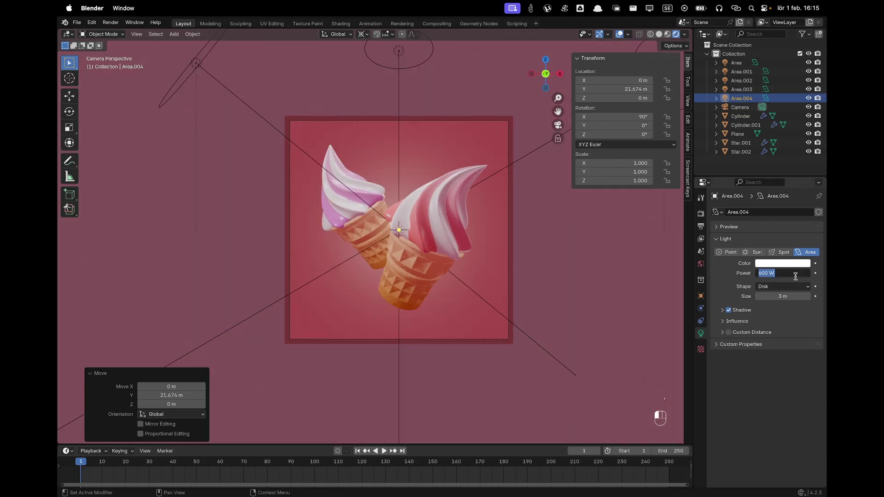
pyautogui.write('1200')
pyautogui.press('Return')
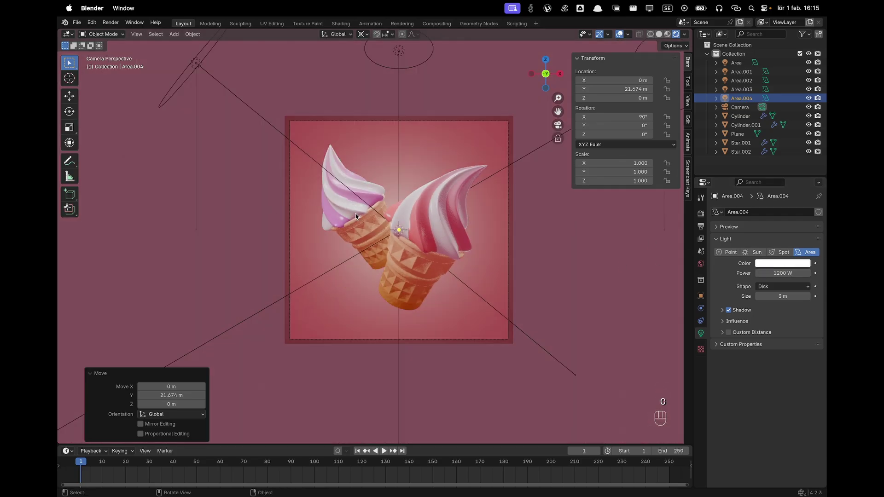
# Step: Move the backdrop plane together with its light about 3.3 m along Y toward the ice creams and return to camera view
pyautogui.moveTo(371, 213); pyautogui.dragTo(415, 219, button='middle')
pyautogui.keyDown('shift'); pyautogui.click(286, 180); pyautogui.keyUp('shift')
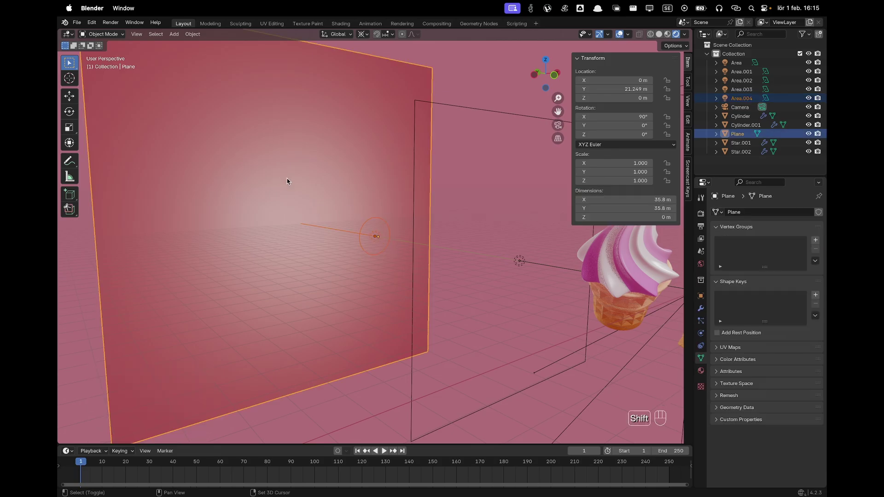
pyautogui.press('g')
pyautogui.press('y')
pyautogui.click(498, 263)
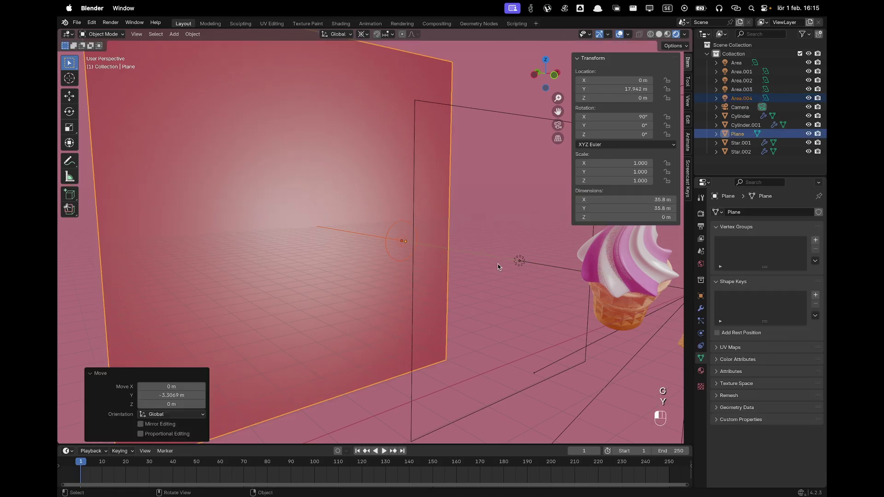
pyautogui.press('KP_0')
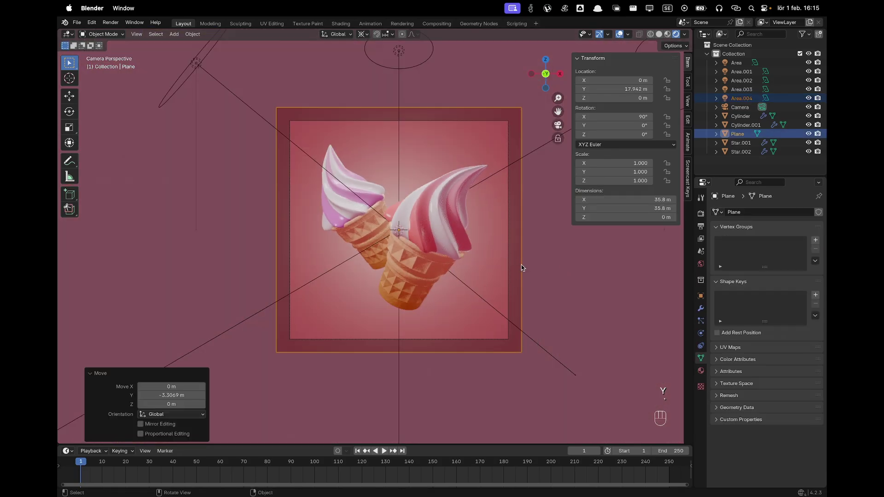
# Step: Bring the backdrop plane and its light about 4.1 m closer along Y and check the framing through the camera
pyautogui.moveTo(522, 268); pyautogui.dragTo(589, 284, button='middle')
pyautogui.press('g')
pyautogui.press('y')
pyautogui.click(594, 308)
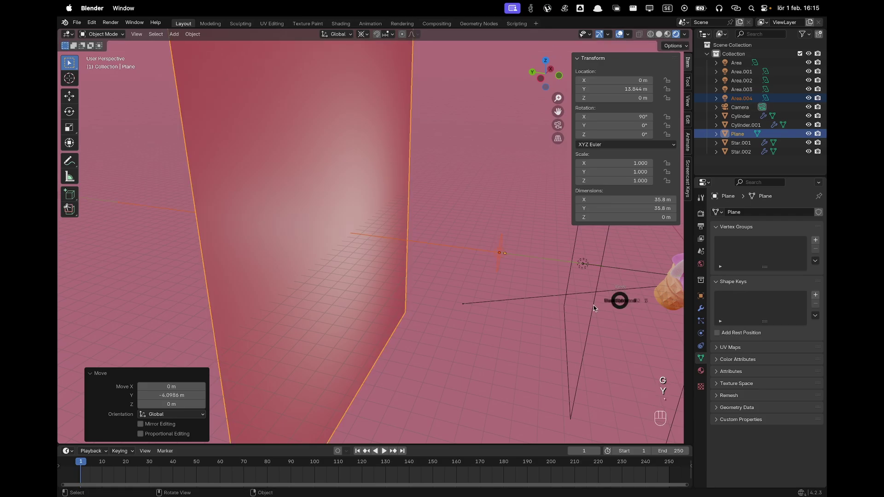
pyautogui.press('KP_0')
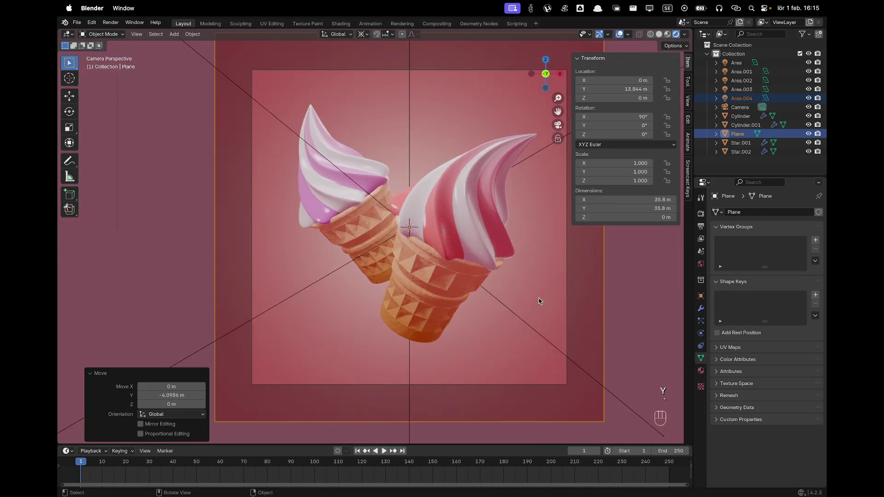
pyautogui.keyDown('shift'); pyautogui.moveTo(572, 297); pyautogui.dragTo(536, 294, button='middle'); pyautogui.keyUp('shift')
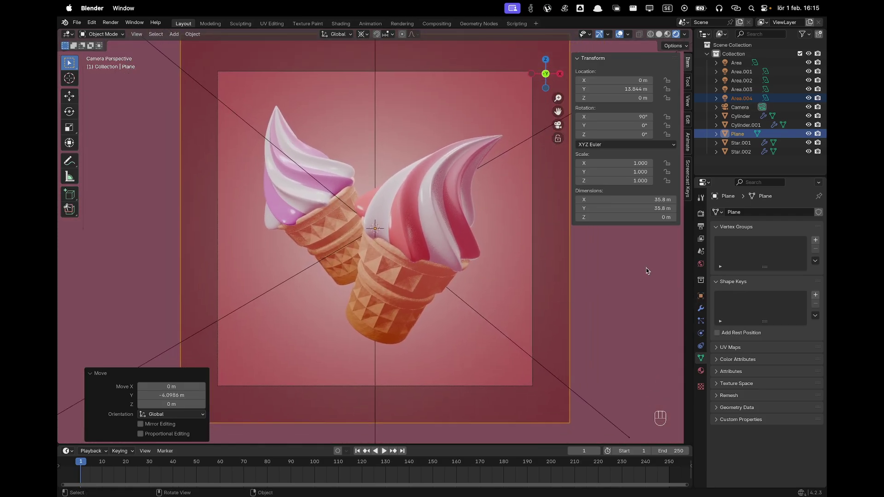
# Step: Try the High Contrast look in the render's color management and settle on Medium High Contrast
pyautogui.click(701, 215)
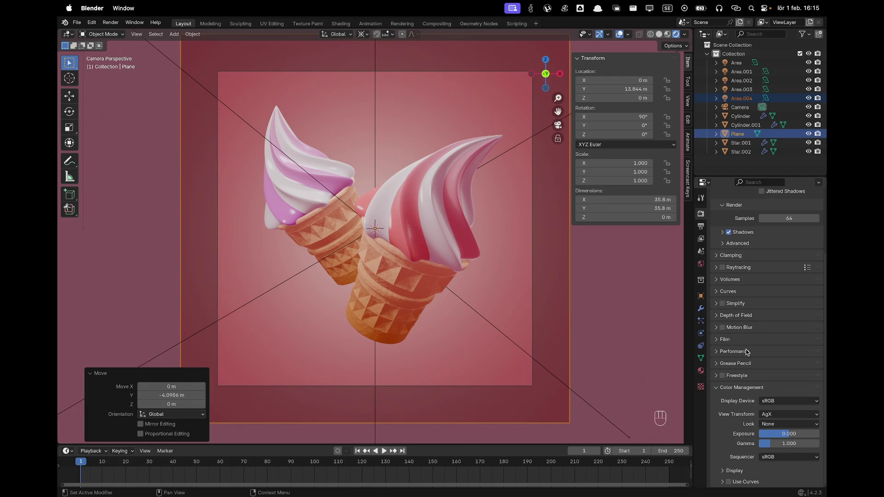
pyautogui.click(744, 423)
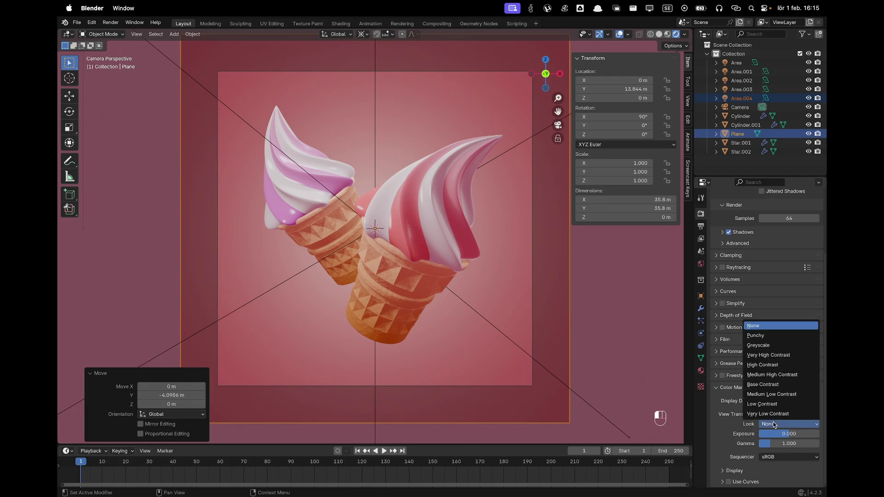
pyautogui.click(769, 366)
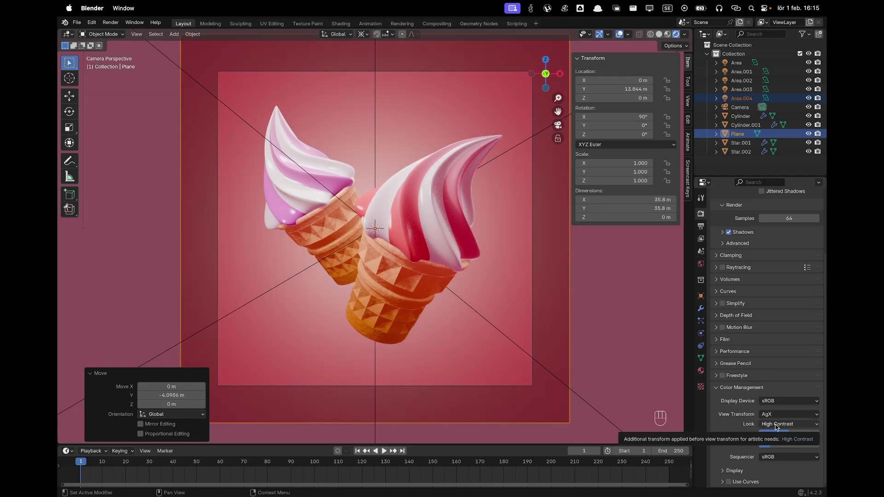
pyautogui.click(776, 426)
pyautogui.click(773, 375)
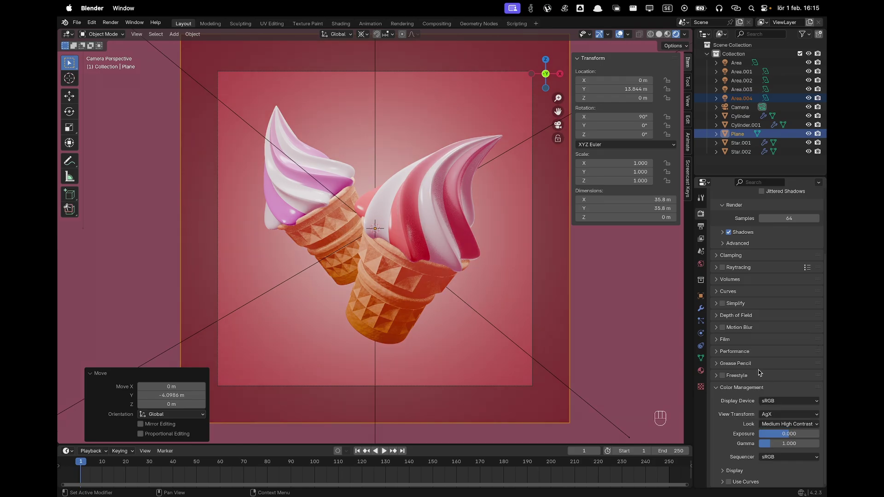
# Step: Select the area light to the right of the ice creams and set the transform pivot to the 3D Cursor
pyautogui.scroll(-5, 535, 289)
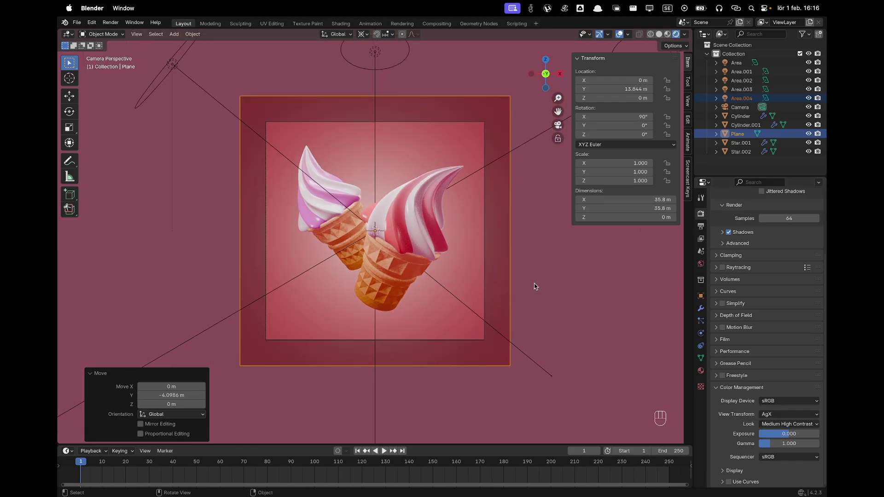
pyautogui.click(523, 138)
pyautogui.scroll(1, 528, 200)
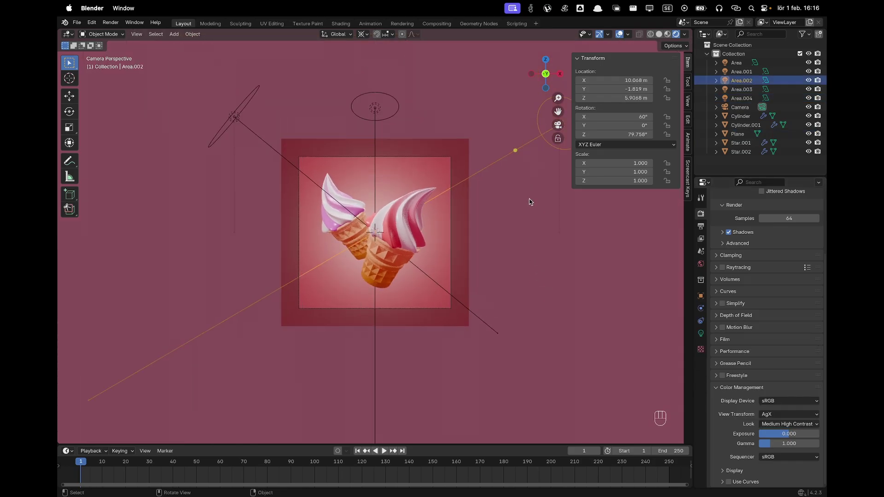
pyautogui.press('r')
pyautogui.press('Escape')
pyautogui.press('.')
pyautogui.click(531, 201)
pyautogui.press('r')
pyautogui.press('x')
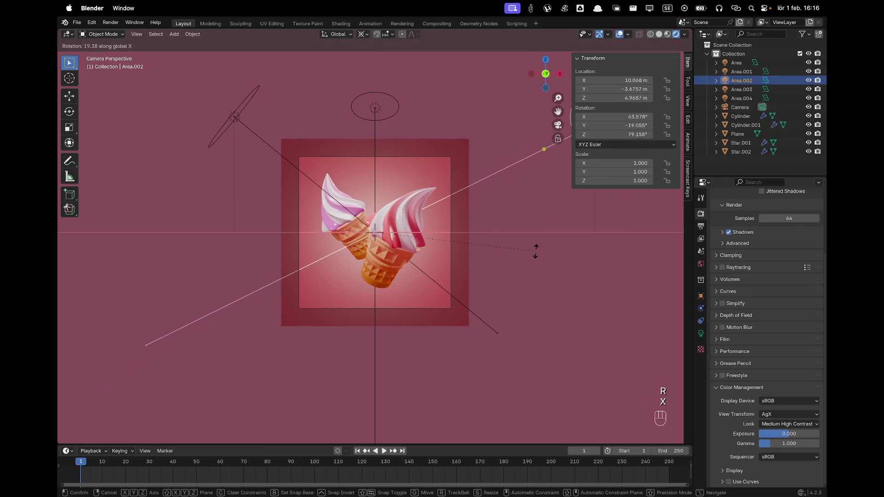
pyautogui.press('Escape')
# Step: Rotate the right-hand area light about -15° around the 3D cursor on the global Z axis
pyautogui.moveTo(535, 242)
pyautogui.mouseDown(button='middle')
pyautogui.moveTo(536, 231)
pyautogui.moveTo(526, 231)
pyautogui.moveTo(544, 253)
pyautogui.mouseUp(button='middle')
pyautogui.press('r')
pyautogui.press('z')
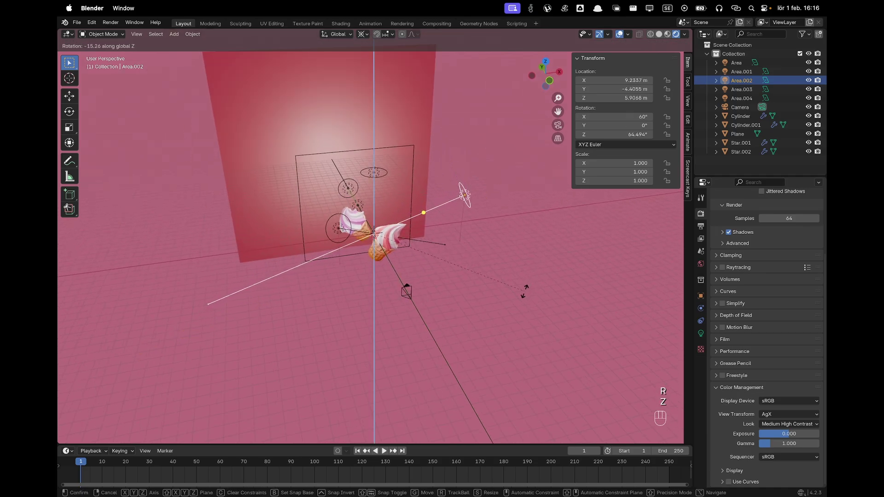
pyautogui.click(524, 292)
# Step: Lower the right-hand area light by rotating it 11° and another 9° or so around the global X axis
pyautogui.press('r')
pyautogui.press('x')
pyautogui.click(495, 257)
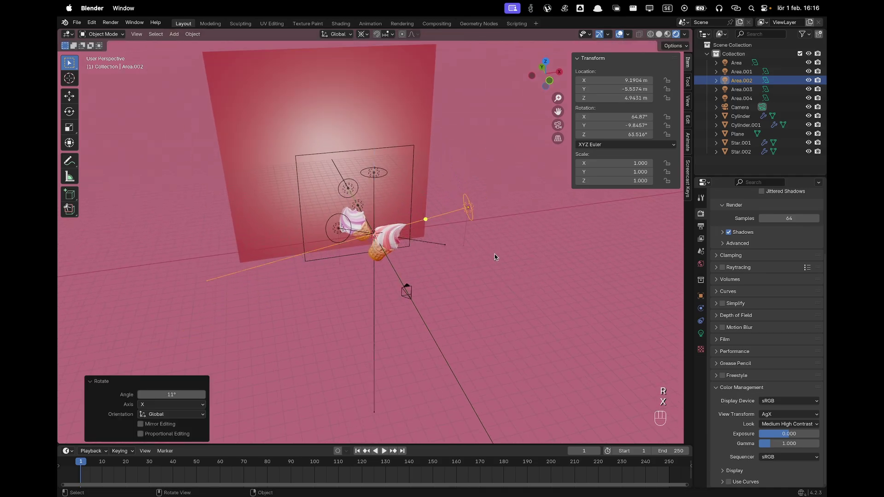
pyautogui.press('r')
pyautogui.press('x')
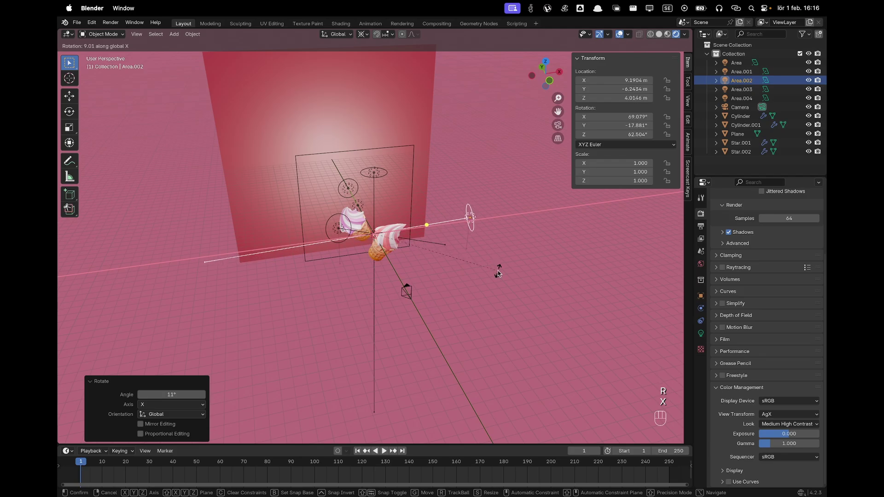
pyautogui.click(493, 275)
# Step: In camera view, rotate the right-hand area light about 24° farther around the global X axis
pyautogui.press('`')
pyautogui.click(461, 305)
pyautogui.press('r')
pyautogui.press('x')
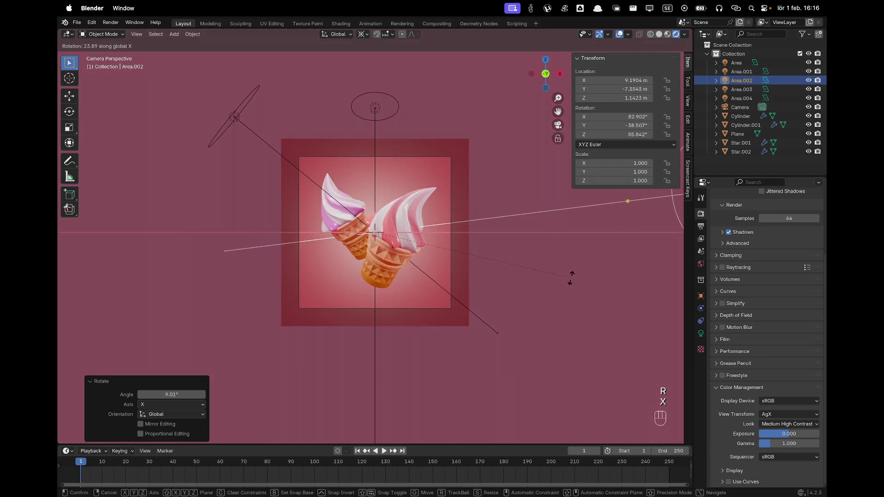
pyautogui.click(486, 279)
# Step: Move the right-hand area light about 1.5 m away from the ice creams along its local Z axis
pyautogui.scroll(1, 486, 279)
pyautogui.scroll(3, 486, 279)
pyautogui.press('g')
pyautogui.press('z')
pyautogui.press('z')
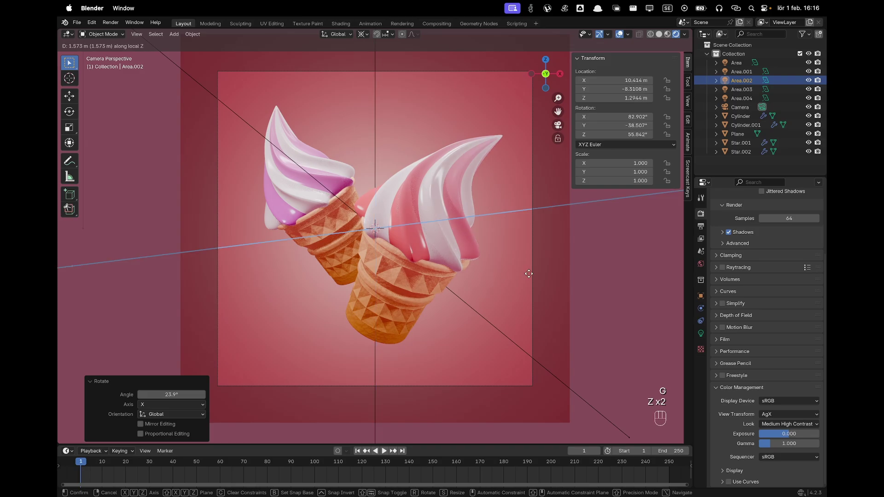
pyautogui.click(525, 276)
# Step: Rotate the area light left of the ice creams about 11.3° around its local X axis and return to camera view
pyautogui.scroll(-3, 319, 188)
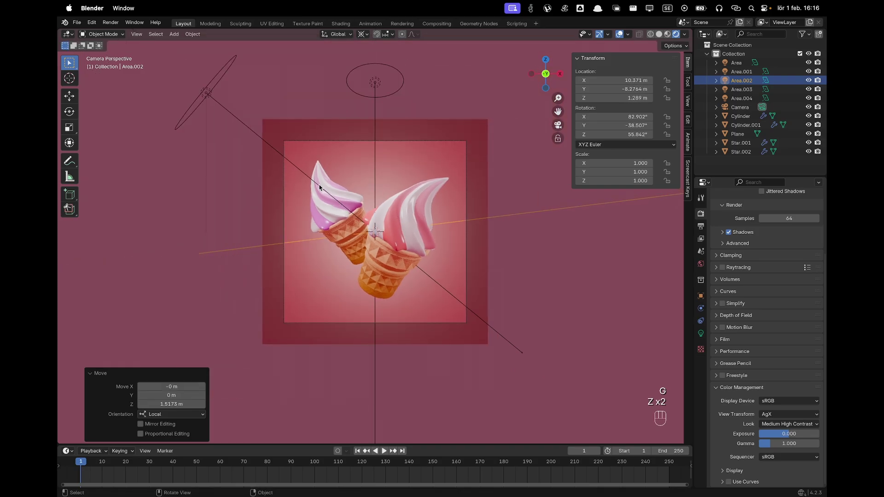
pyautogui.click(210, 93)
pyautogui.moveTo(247, 127); pyautogui.dragTo(367, 221, button='middle')
pyautogui.scroll(2, 395, 274)
pyautogui.press('r')
pyautogui.press('x')
pyautogui.press('x')
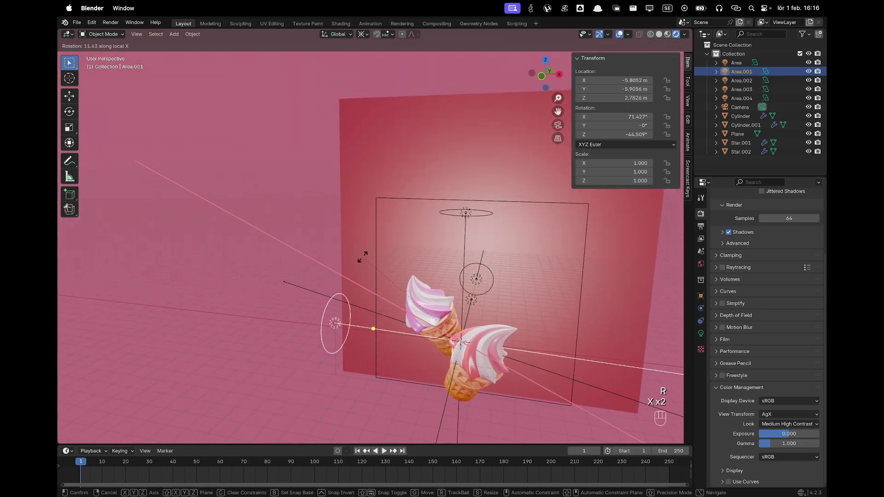
pyautogui.click(360, 256)
pyautogui.press('KP_0')
# Step: Lighten the base color of the backdrop plane's material to a paler pink
pyautogui.scroll(2, 548, 285)
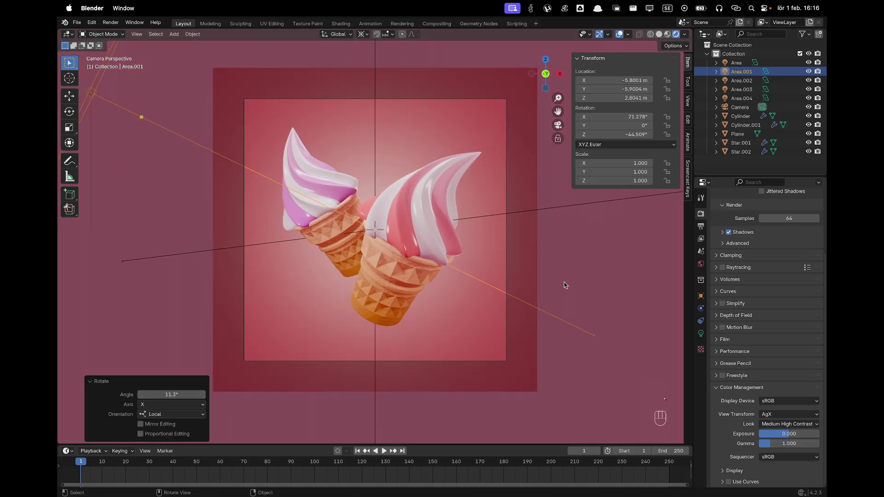
pyautogui.scroll(2, 578, 283)
pyautogui.scroll(-1, 578, 281)
pyautogui.click(557, 267)
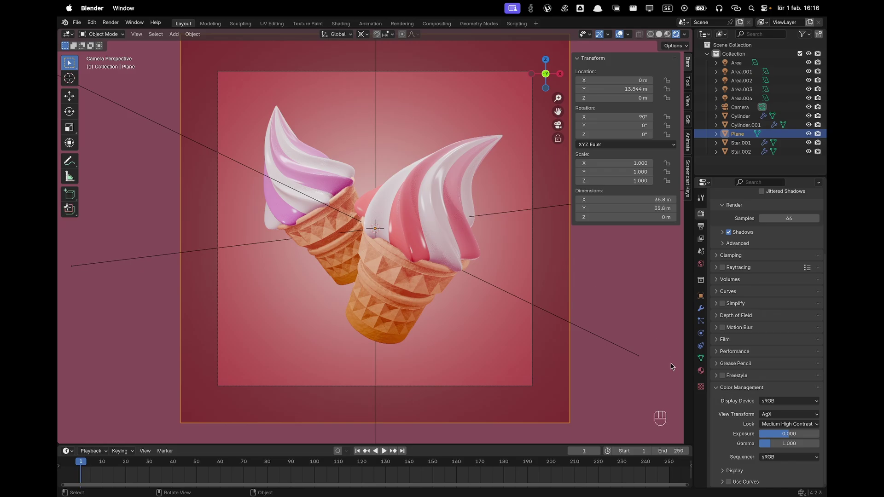
pyautogui.click(699, 371)
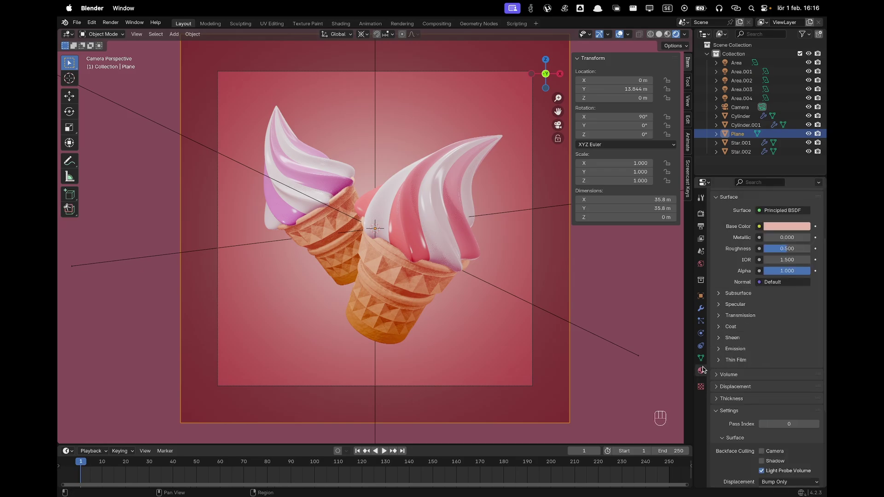
pyautogui.click(774, 231)
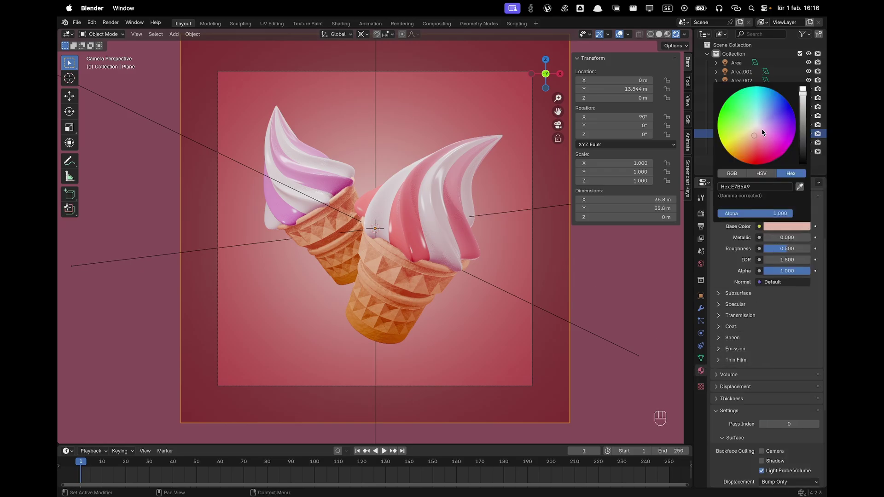
pyautogui.moveTo(755, 135); pyautogui.dragTo(755, 131)
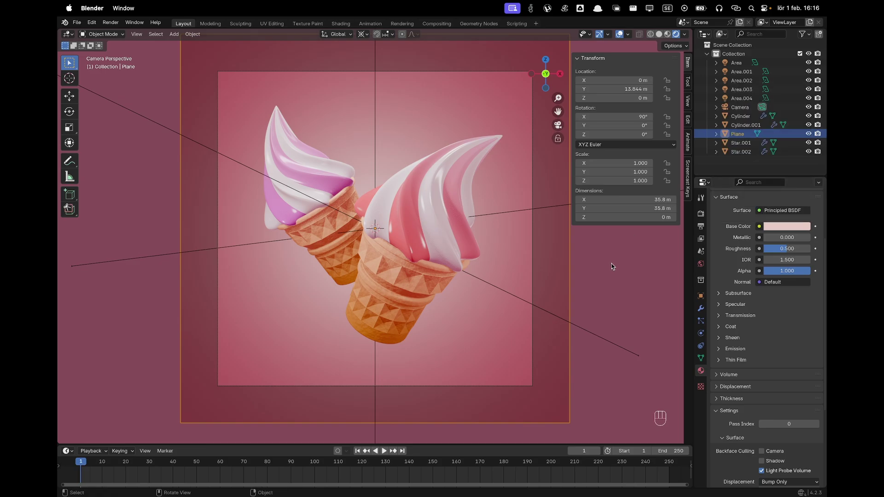
# Step: Deselect the backdrop plane and hide the transform sidebar to view the framed ice creams unobstructed
pyautogui.click(607, 301)
pyautogui.scroll(-1, 608, 300)
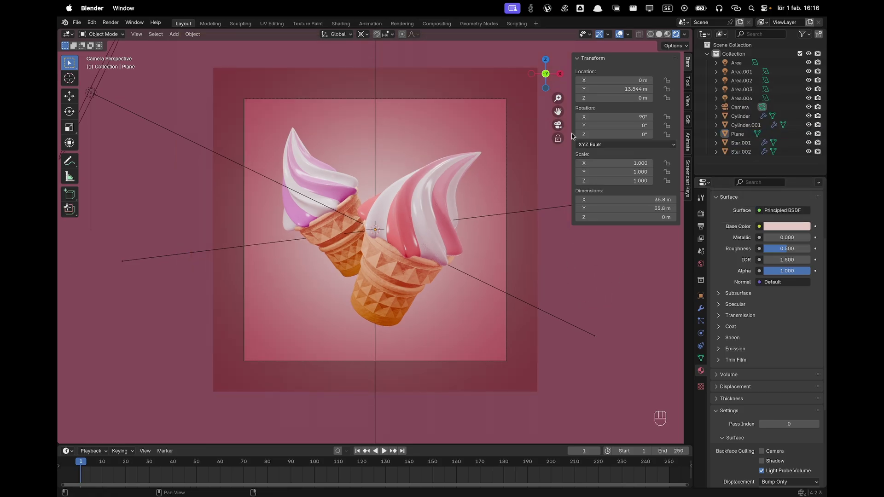
pyautogui.press('n')
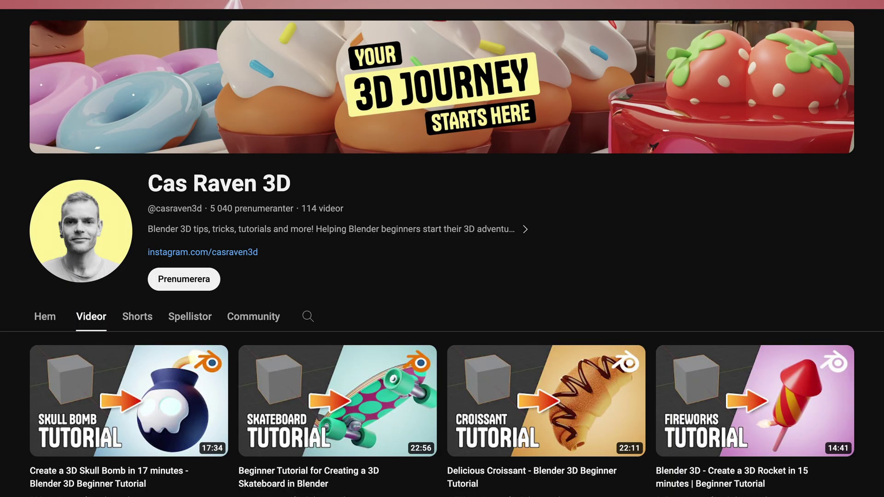
# Step: Switch to YouTube and look through the Blender tutorial channel's list of videos
pyautogui.scroll(-3, 442, 249)
pyautogui.scroll(-8, 442, 249)
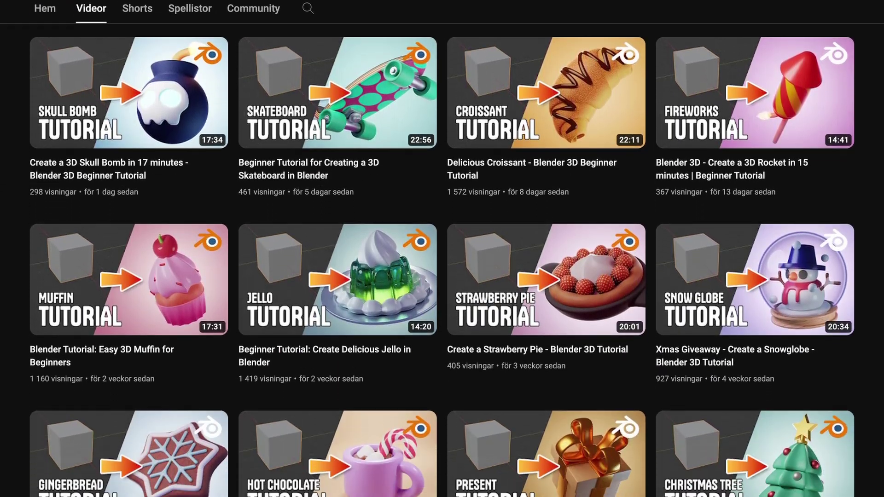
pyautogui.scroll(-2, 442, 249)
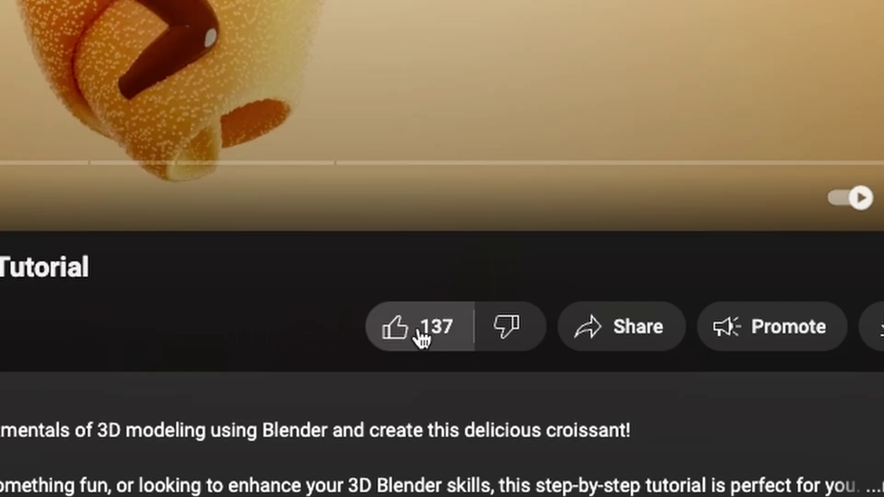
# Step: Like the croissant tutorial video and write the comment "I just want to learn how to delete the default cube."
pyautogui.click(416, 335)
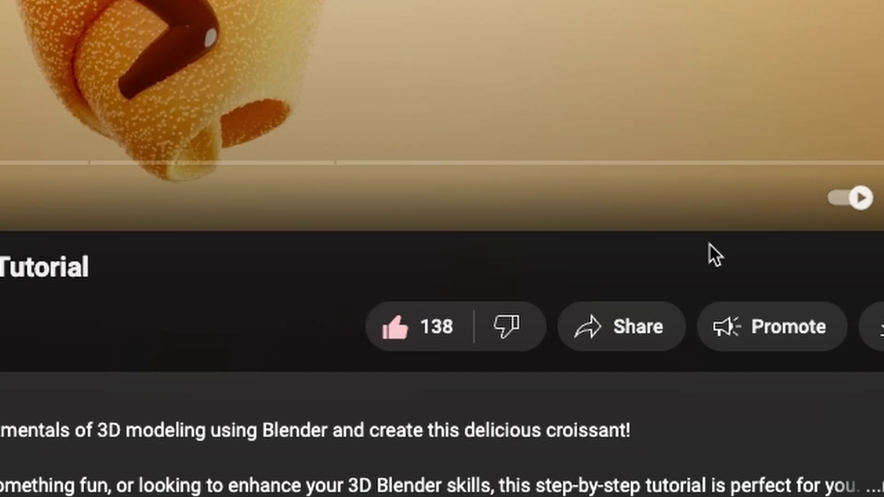
pyautogui.write('I just want to ')
pyautogui.write('learn how to delete')
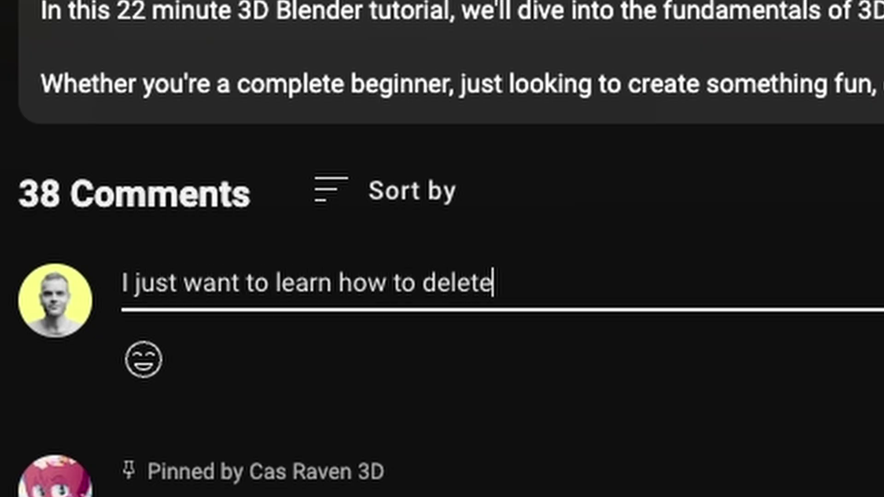
pyautogui.write(' the default cube.')
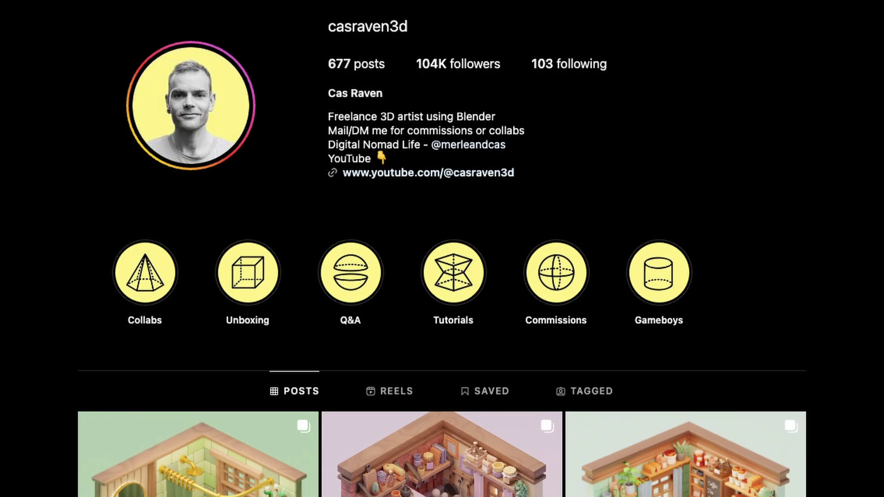